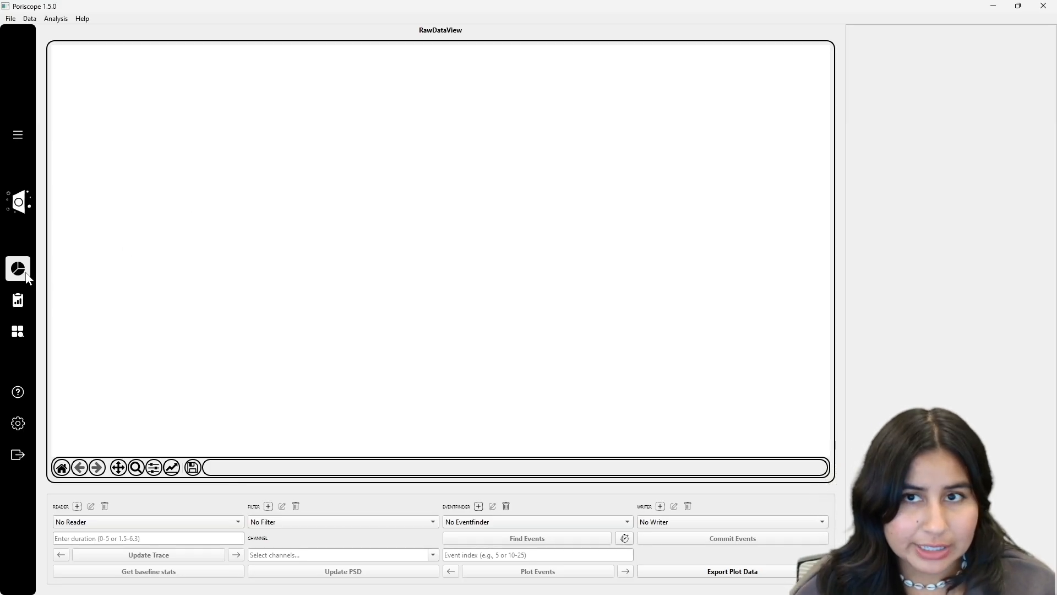
Step: Open the Event Analysis view from the left sidebar
left_click(19, 302)
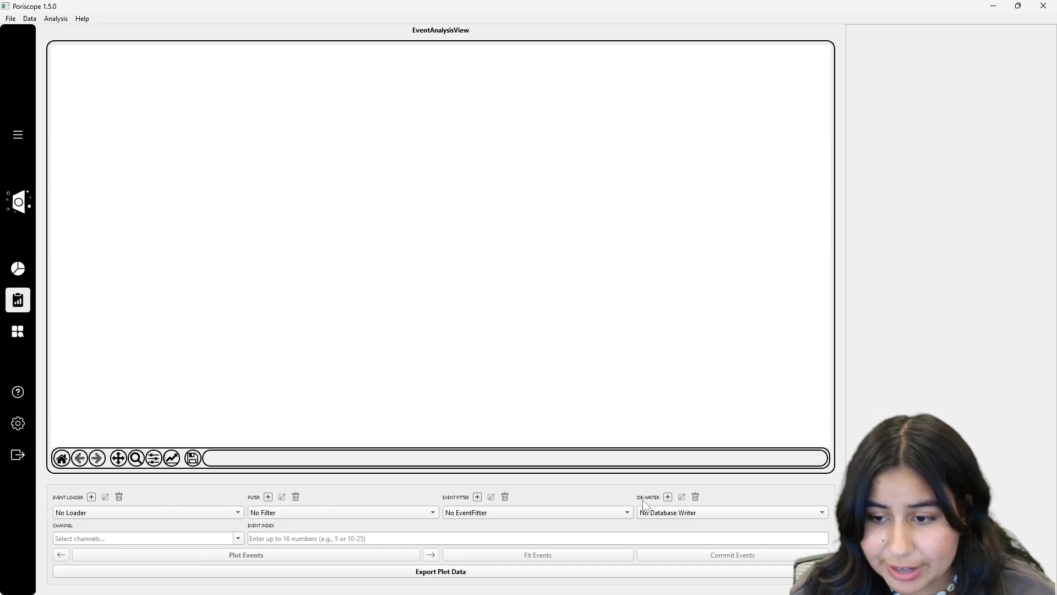
Step: Add a SQLite event loader reading F:\Tutorial\tutorial_events.sqlite3
left_click(92, 497)
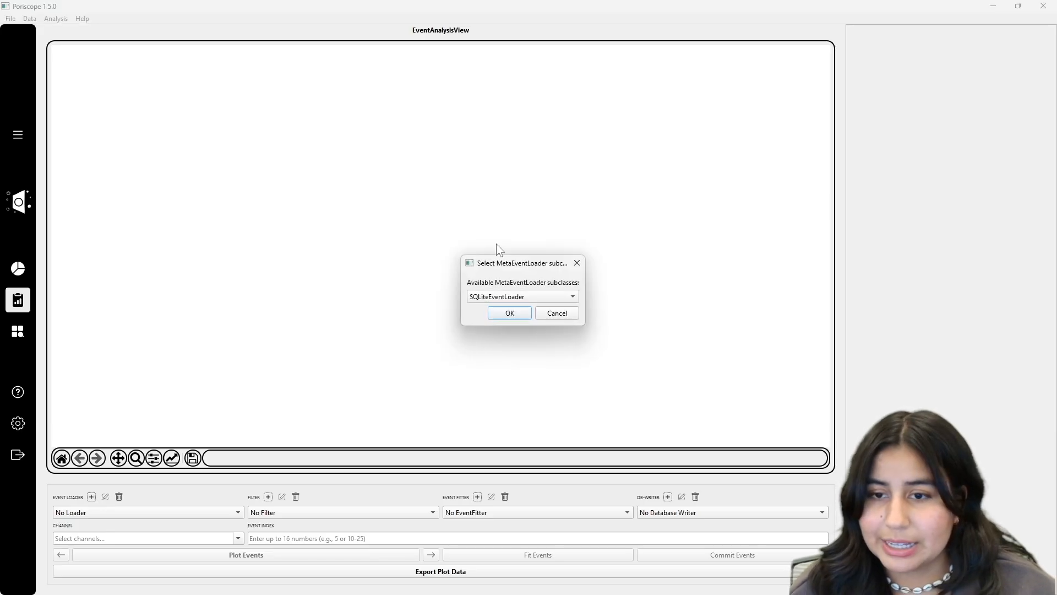
left_click(491, 301)
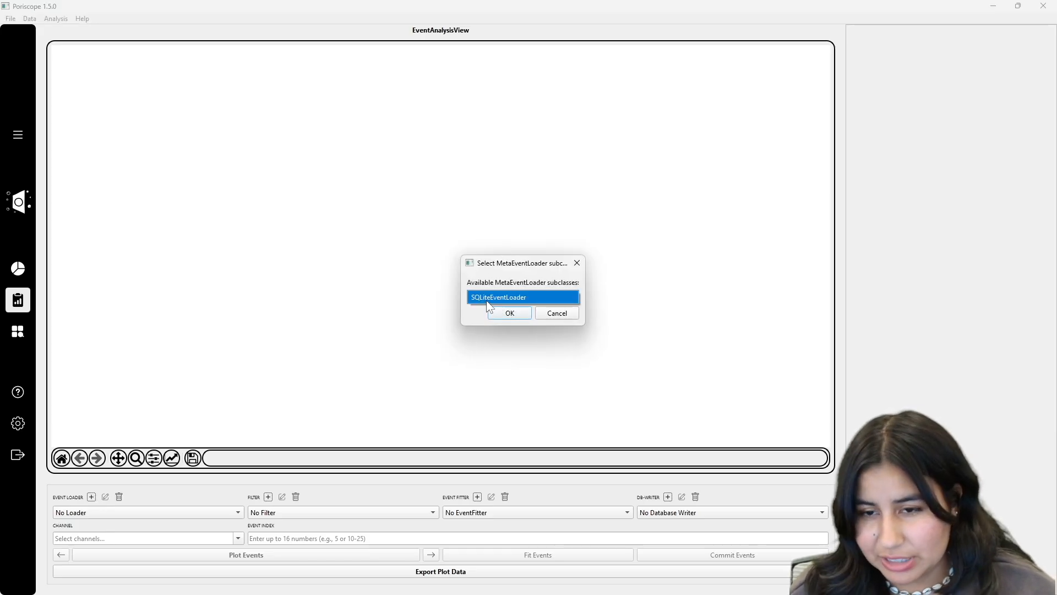
left_click(483, 301)
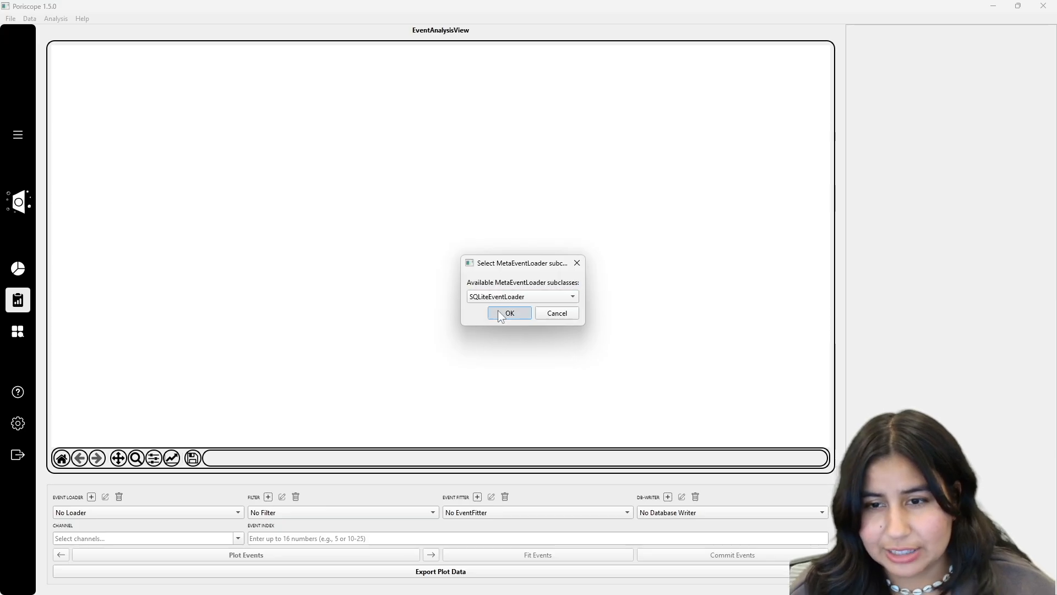
left_click(498, 312)
left_click_drag(498, 263, 405, 202)
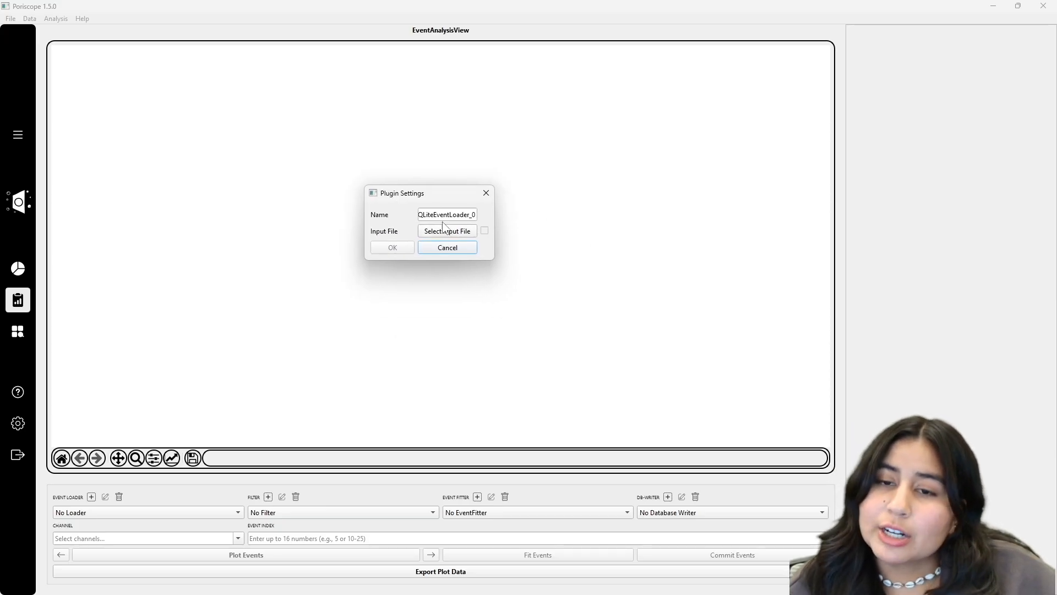
left_click(448, 232)
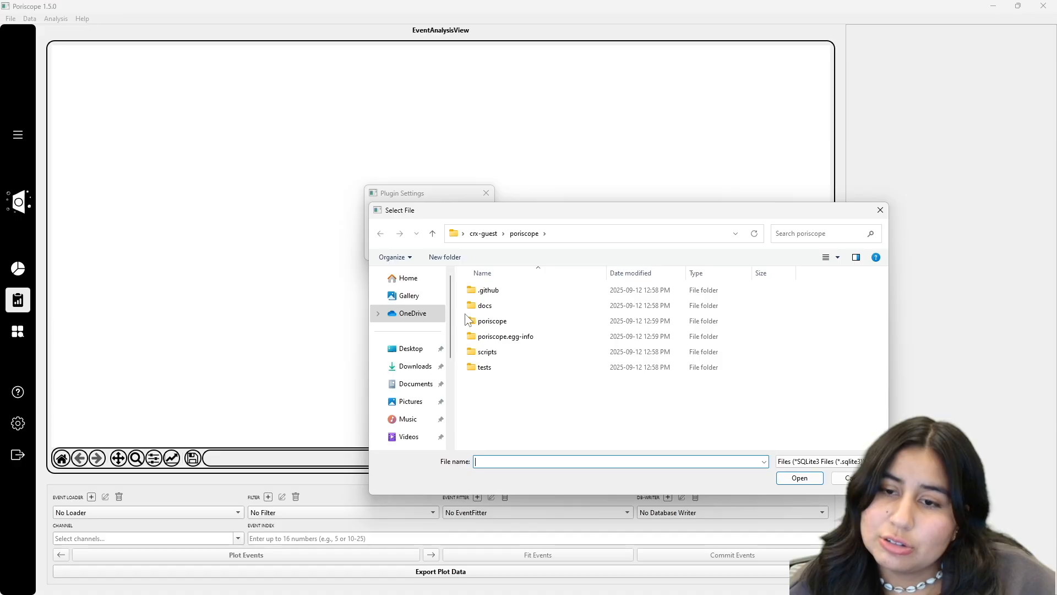
scroll(421, 380, "down", 4)
left_click(424, 408)
double_click(503, 291)
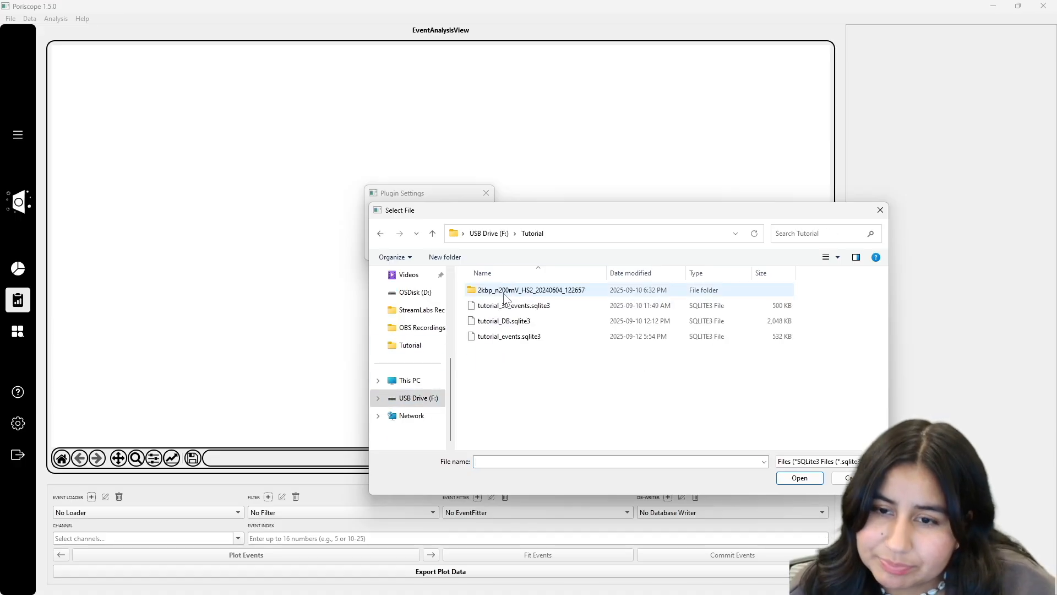
left_click(509, 338)
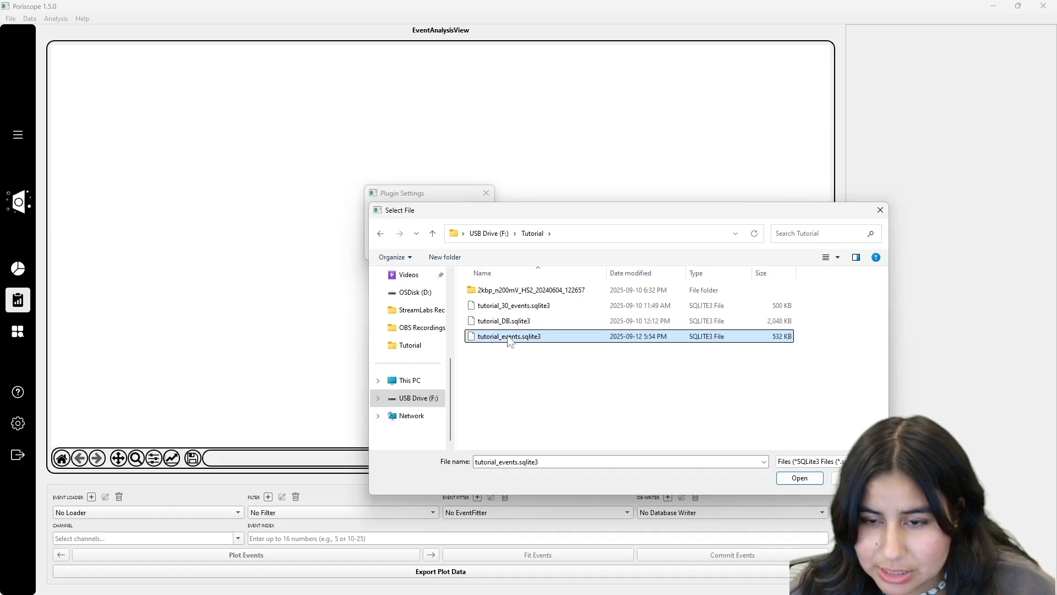
left_click(787, 477)
left_click(392, 246)
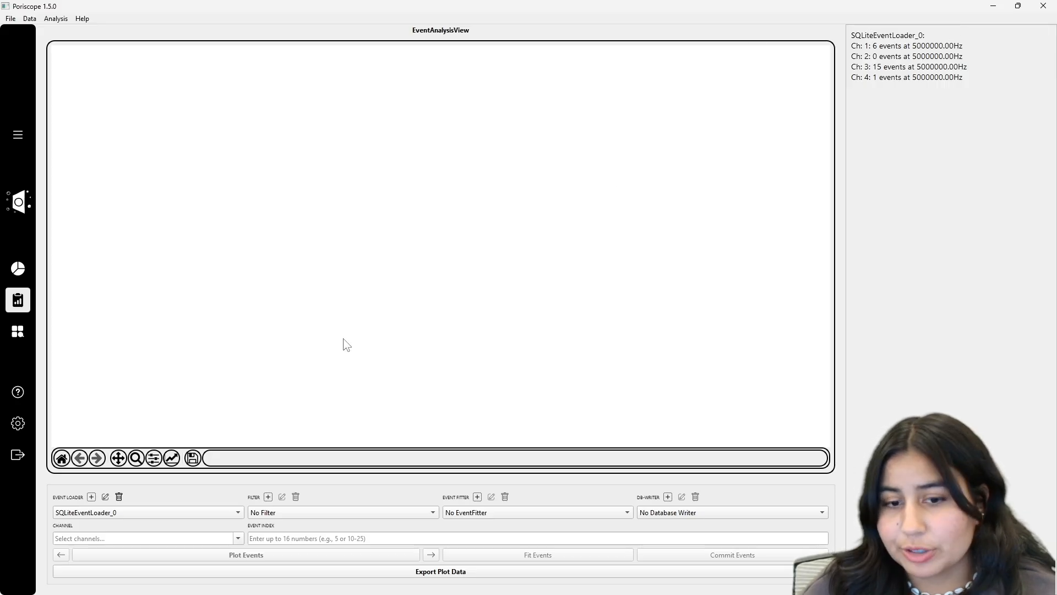
Step: Add a second SQLite event loader reading tutorial_30_events.sqlite3
left_click(91, 496)
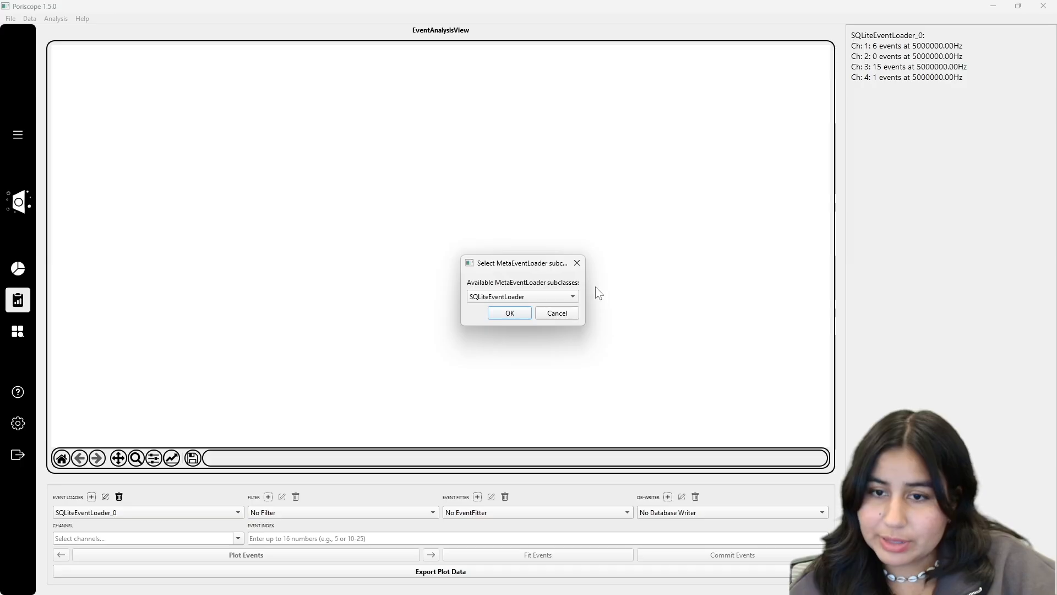
left_click(520, 309)
left_click(544, 295)
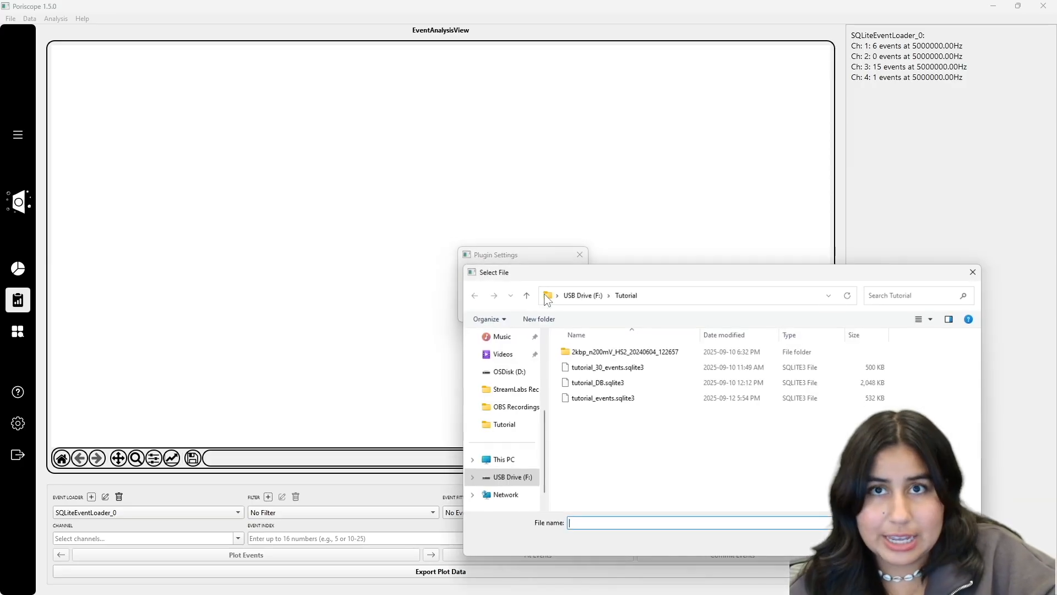
left_click_drag(565, 254, 349, 180)
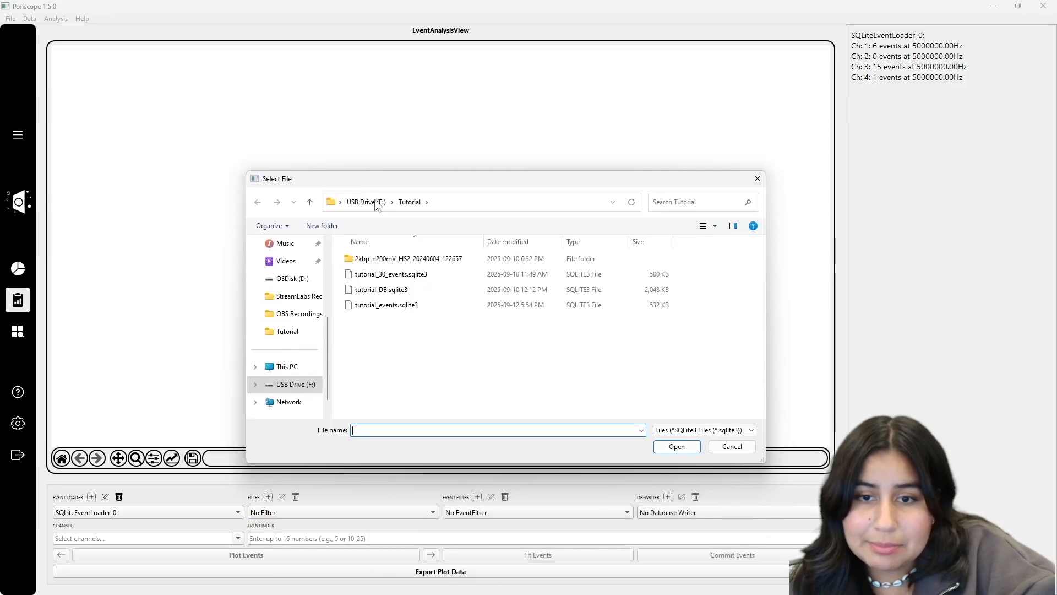
left_click(399, 276)
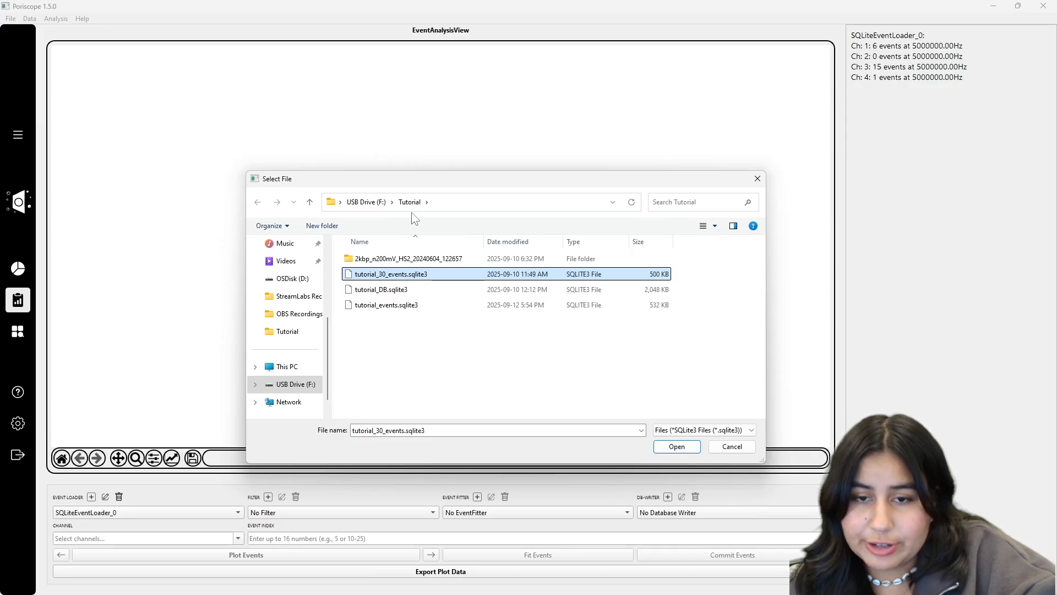
left_click(681, 449)
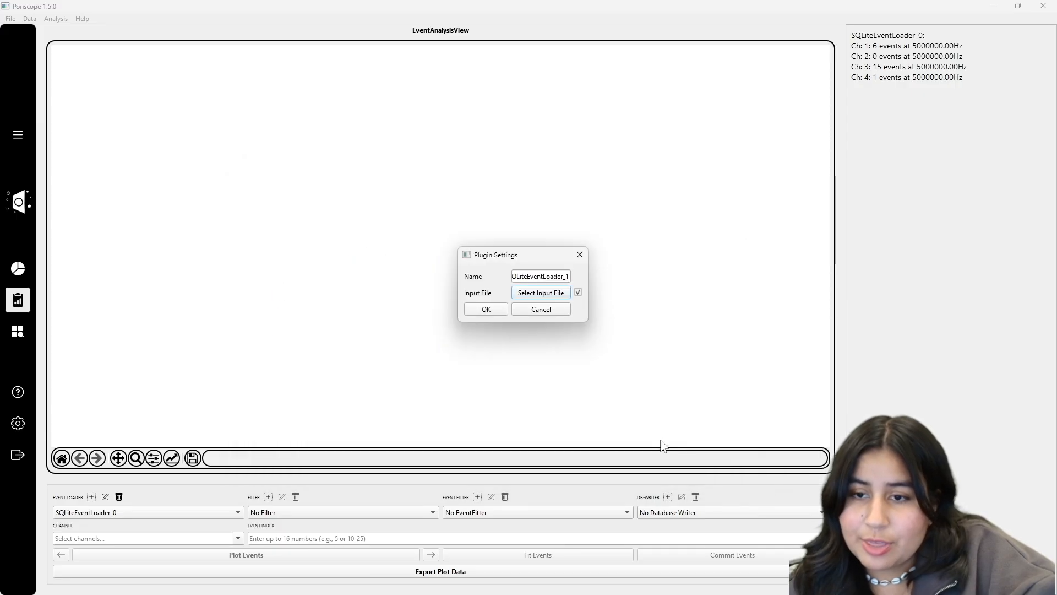
left_click(488, 308)
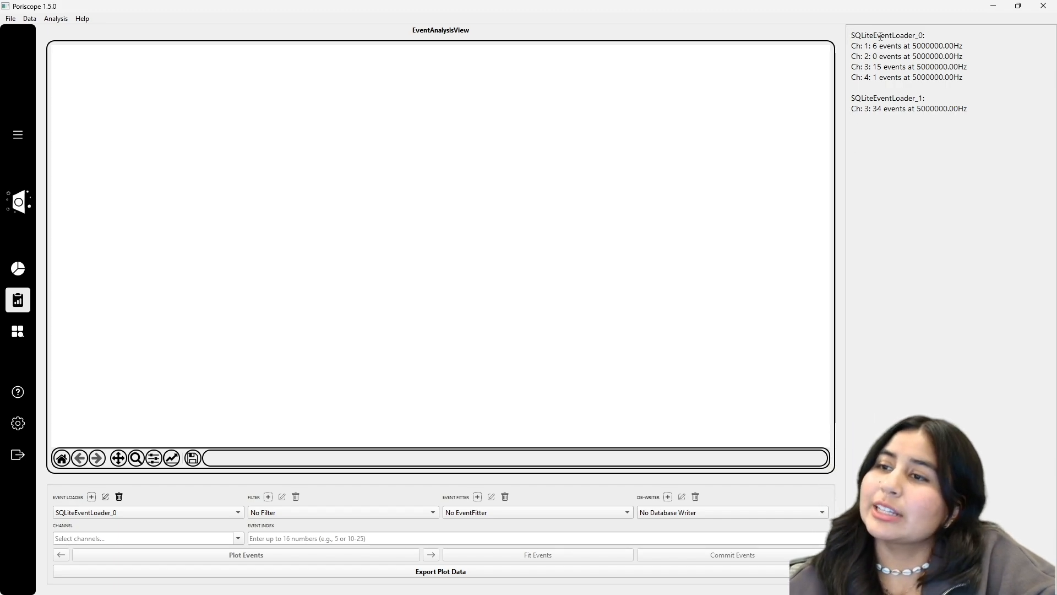
Step: Choose SQLiteEventLoader_1 as the event loader
left_click(238, 513)
left_click(239, 513)
left_click(191, 513)
left_click(179, 501)
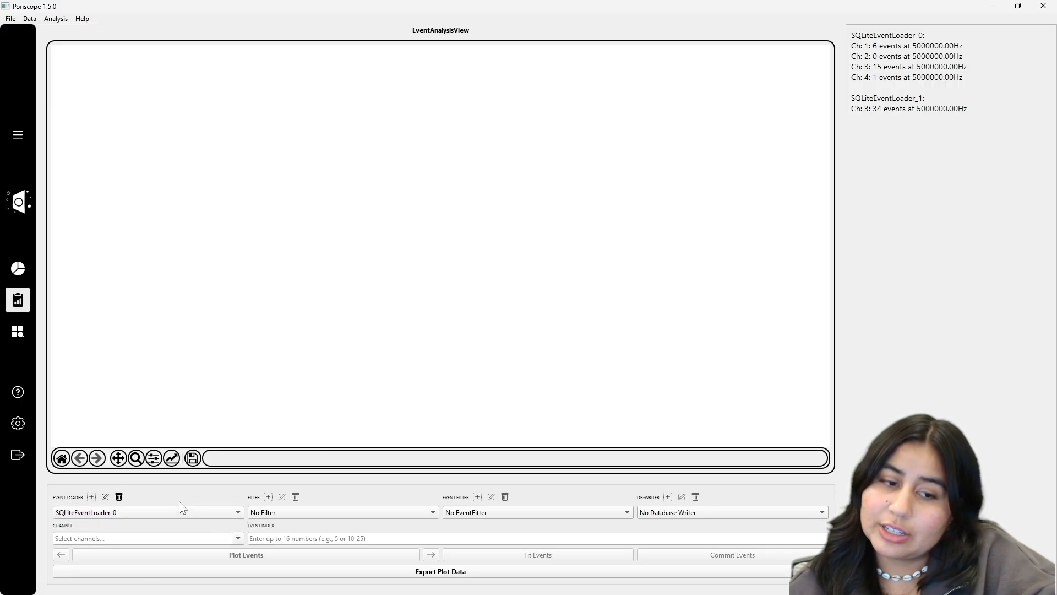
left_click(241, 539)
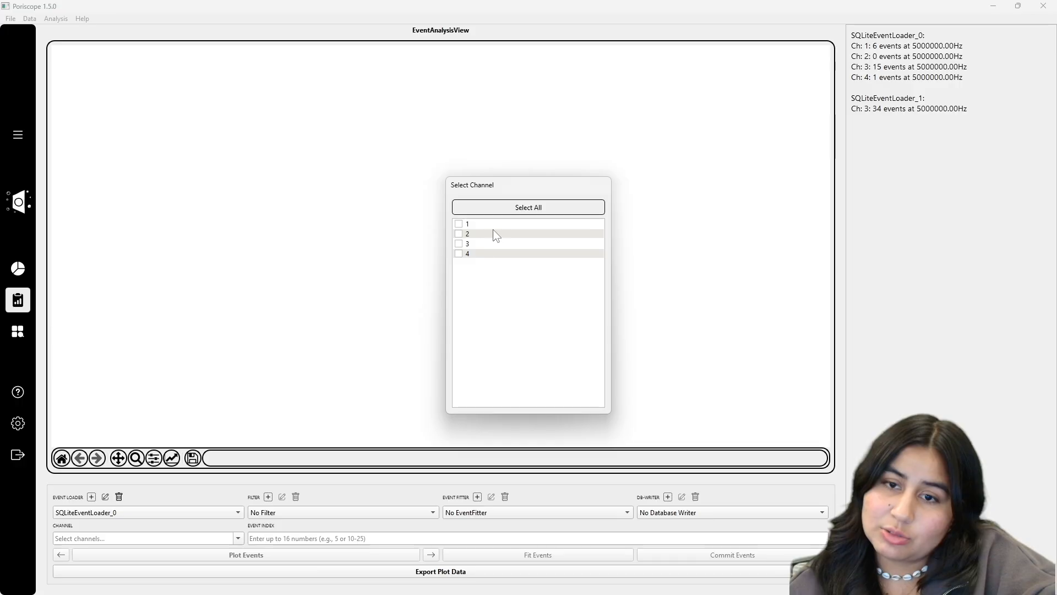
left_click(239, 512)
left_click(188, 525)
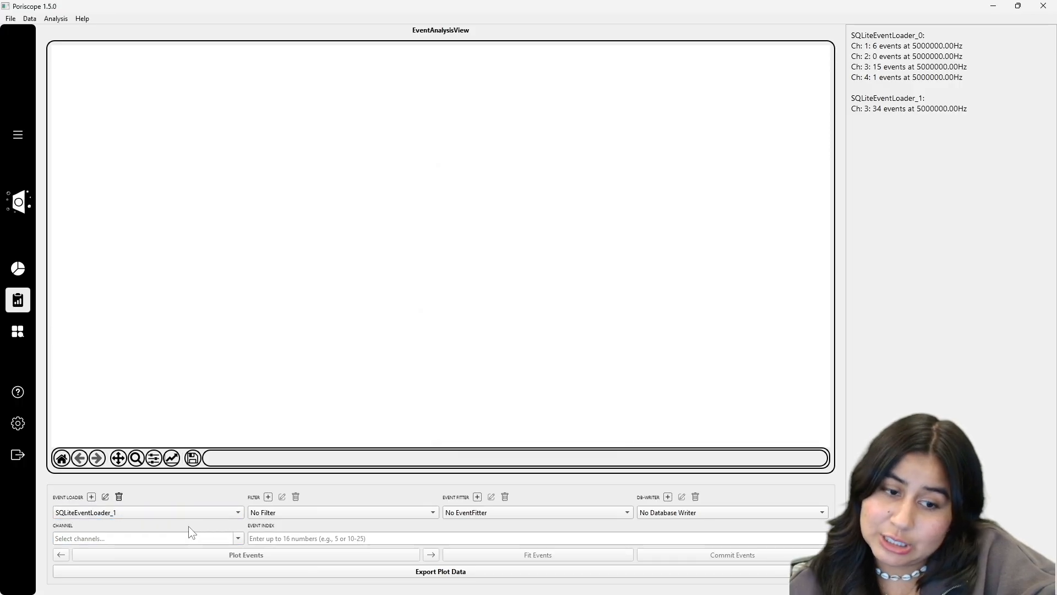
Step: Select channel 3, enter event index 0-6 and plot the events
left_click(239, 539)
left_click(459, 225)
left_click(460, 226)
left_click(229, 486)
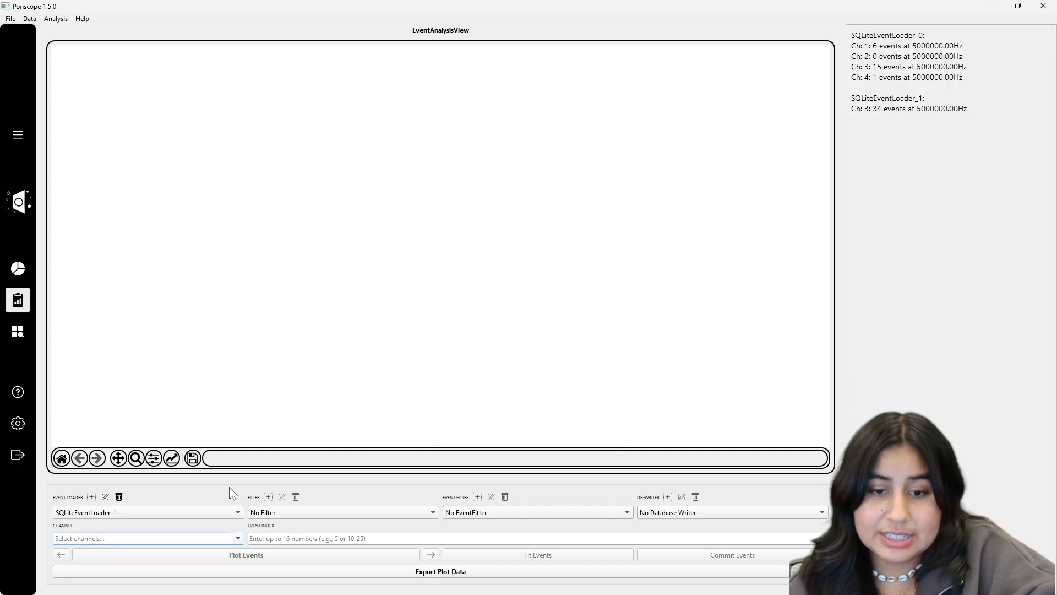
left_click(239, 538)
left_click(459, 225)
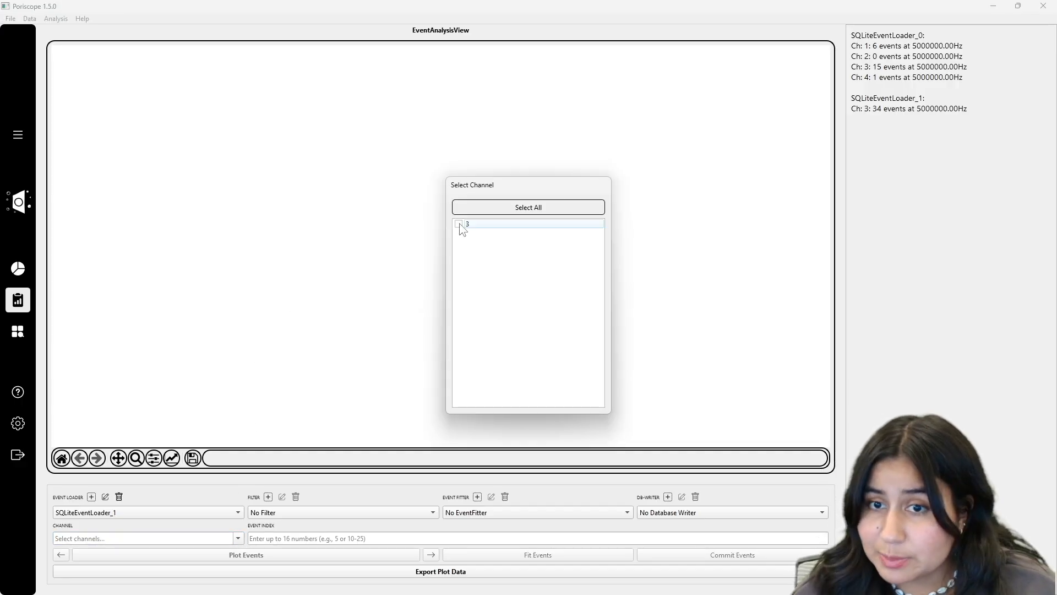
left_click(302, 539)
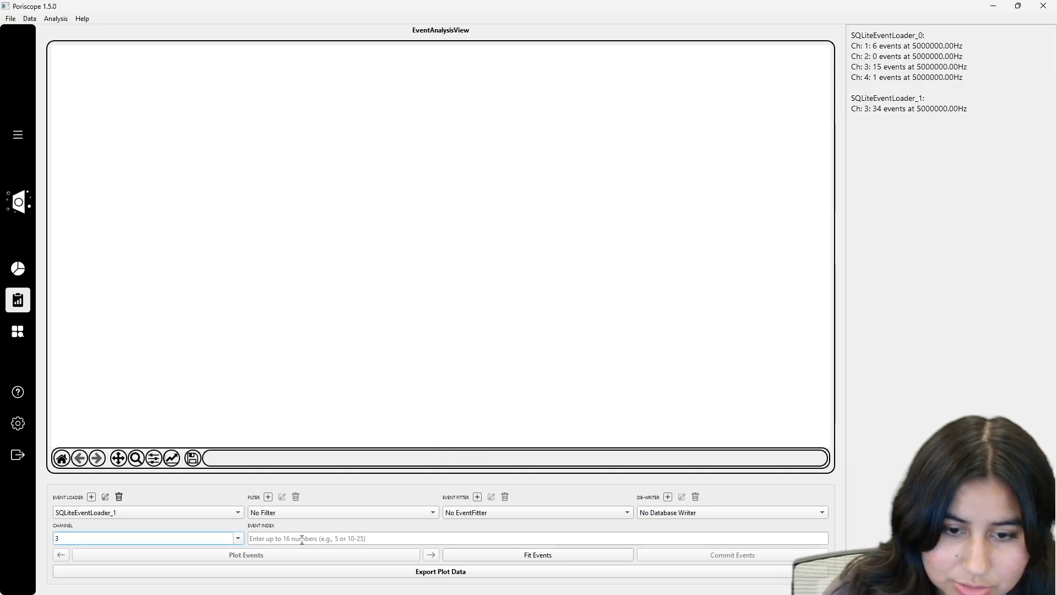
left_click(302, 539)
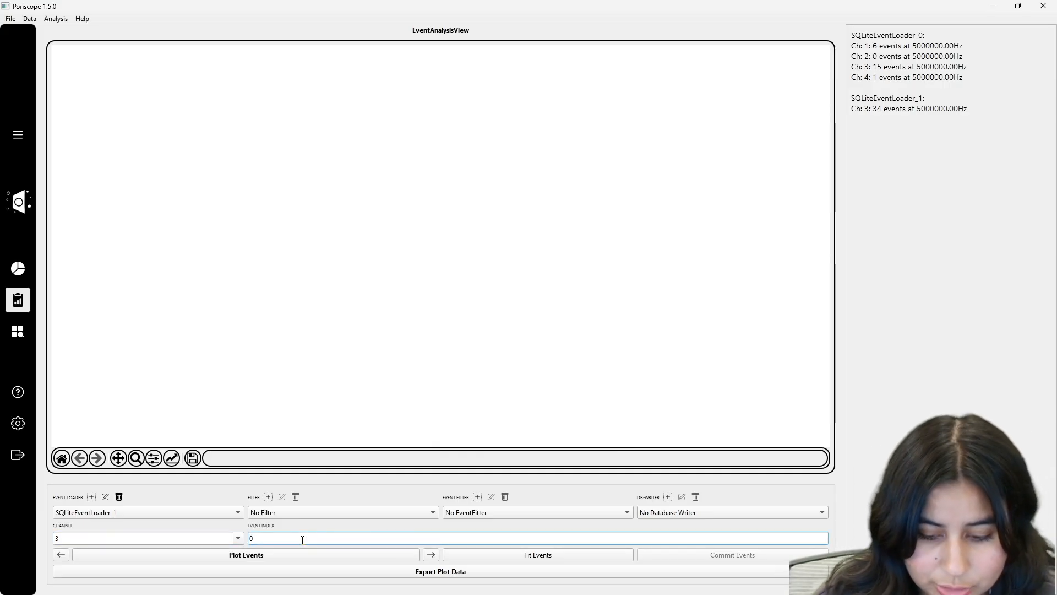
type("0-6")
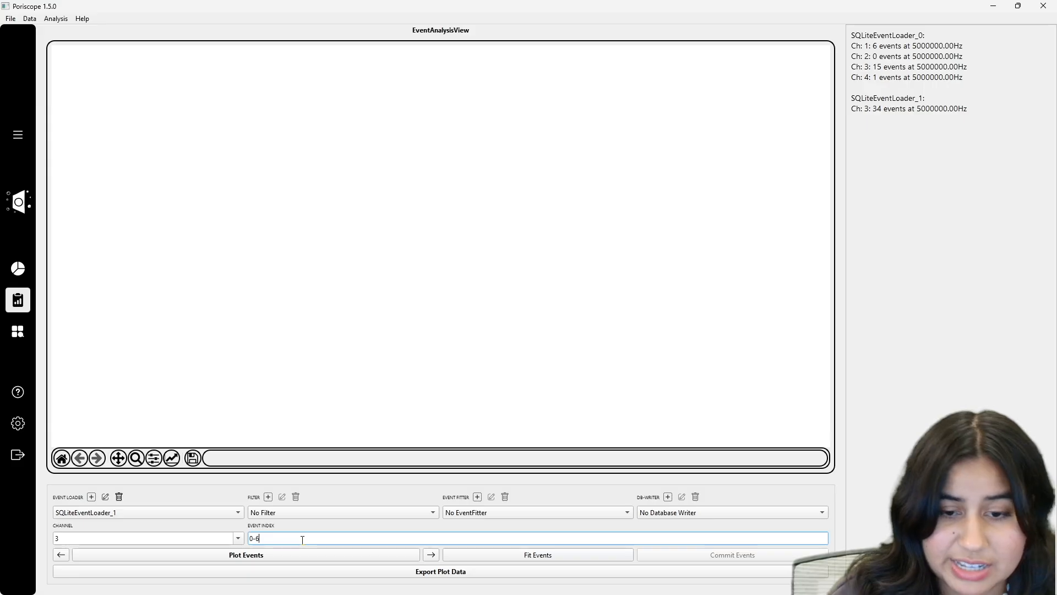
left_click(265, 556)
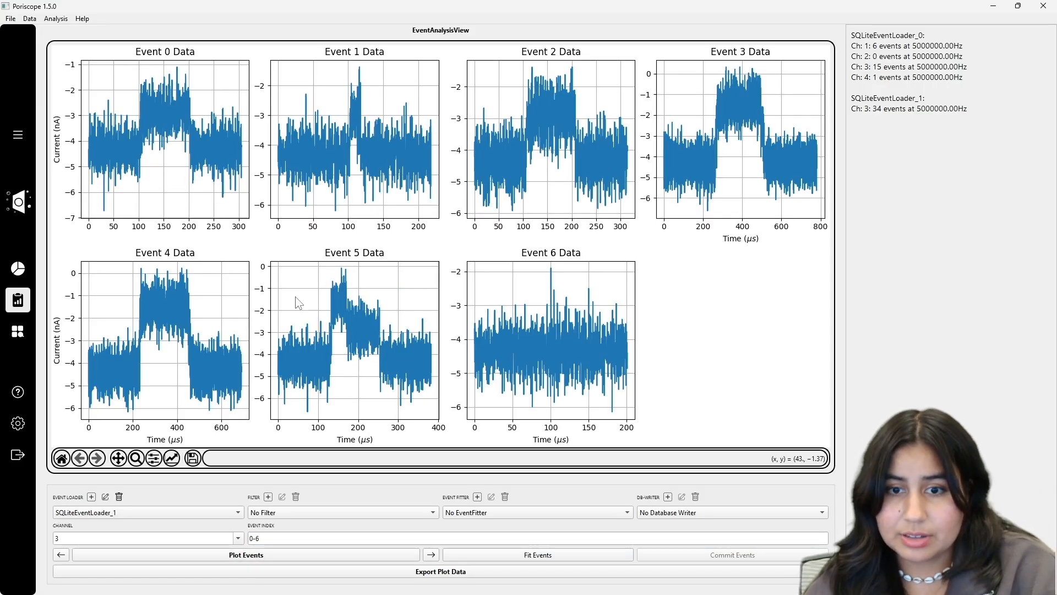
Step: Page forward through the event groups to events 28–34, dismissing the negative-index warning
left_click(431, 556)
left_click(61, 554)
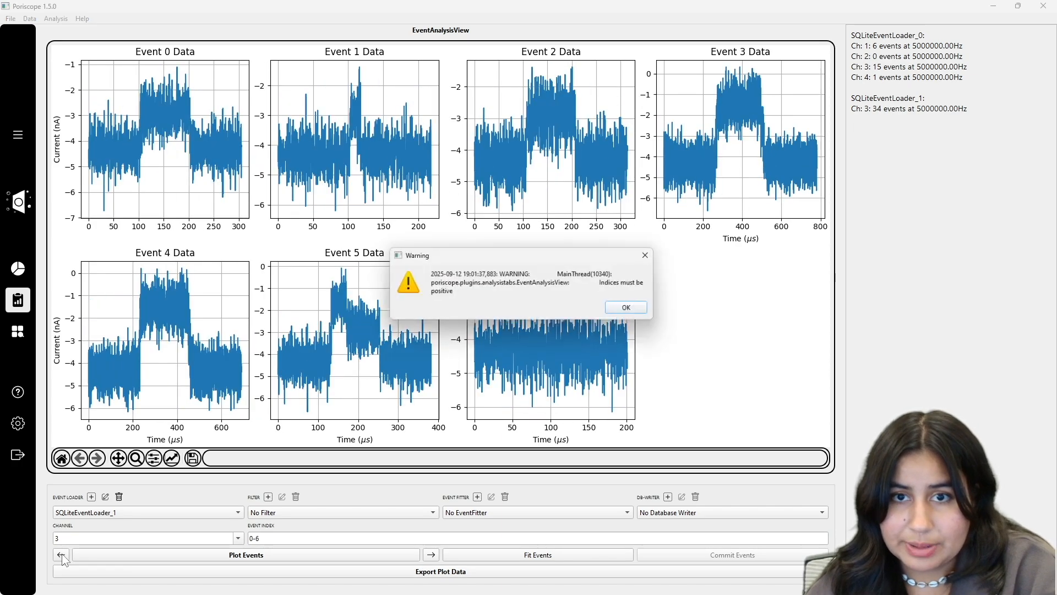
left_click(631, 307)
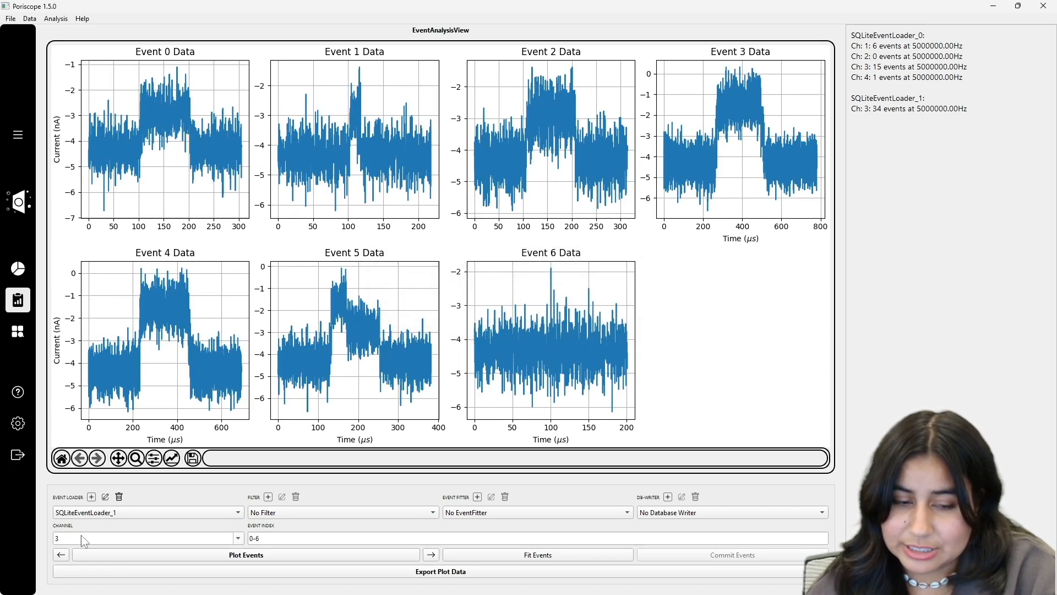
left_click(431, 556)
left_click(431, 556)
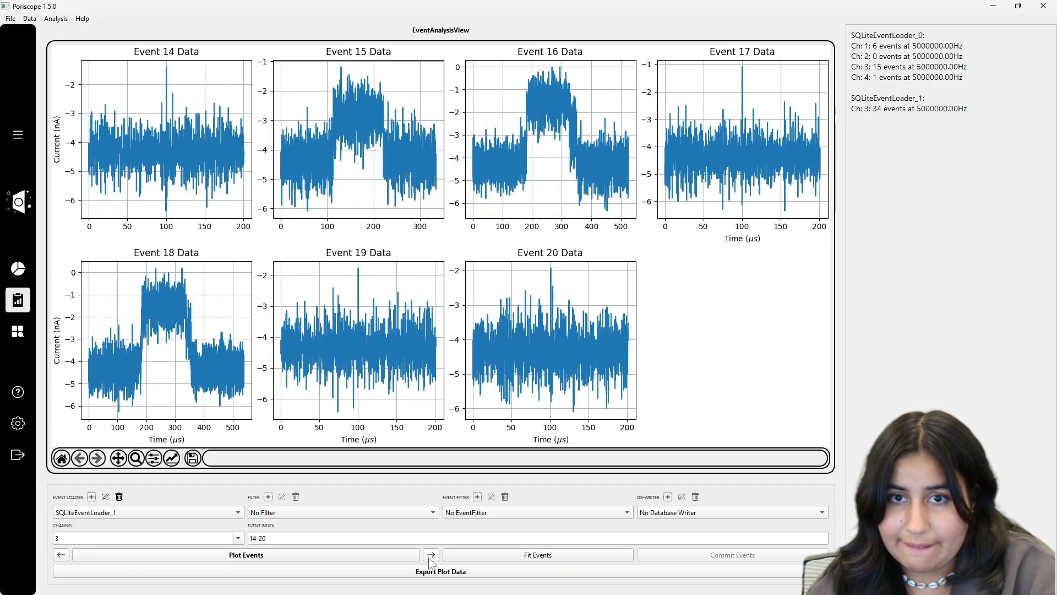
left_click(432, 556)
left_click(431, 556)
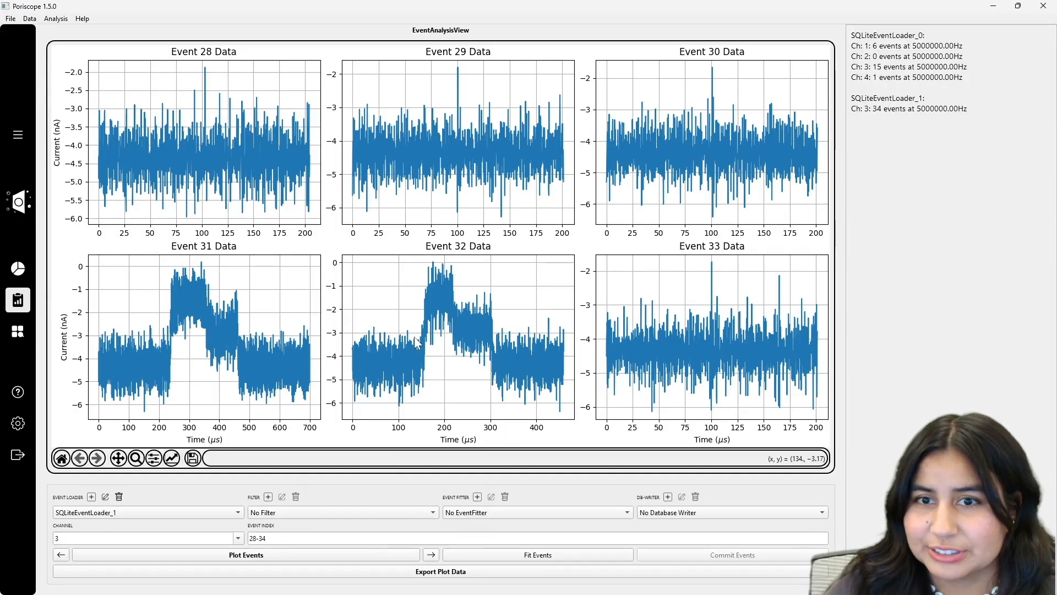
Step: Return to events 21–27 and apply BesselFilter_0 as the filter
left_click(61, 554)
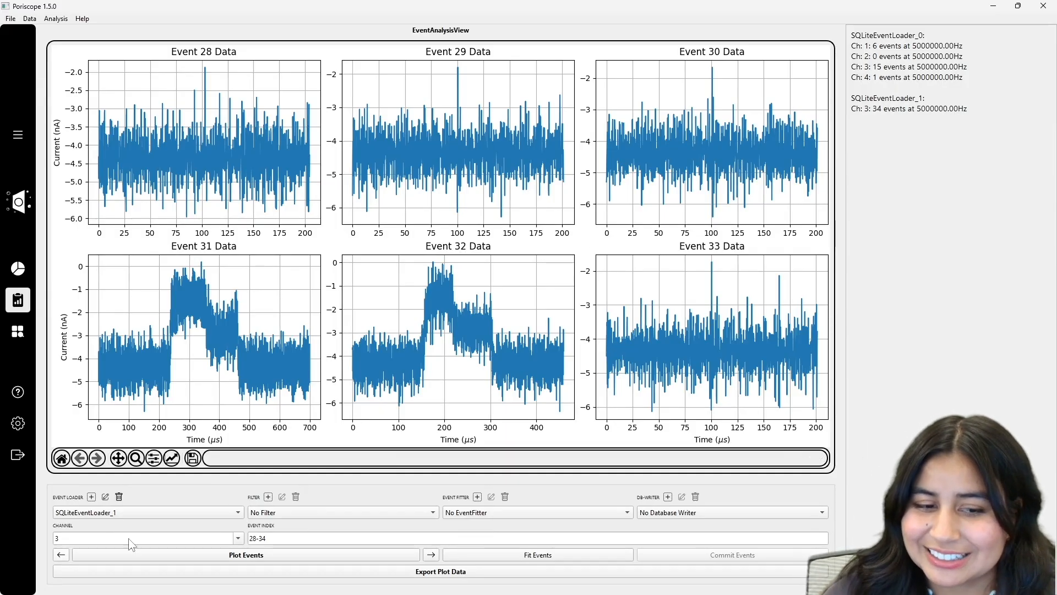
left_click(290, 515)
left_click(286, 524)
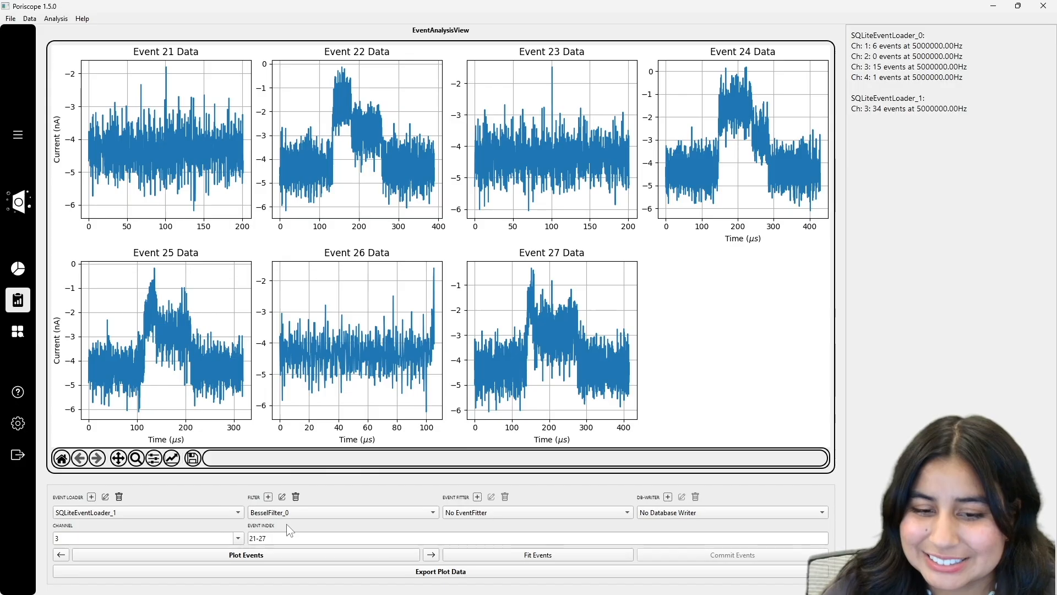
Step: Replot the filtered events, page forward to 42–48 and back two groups, then start a new fitter
left_click(246, 555)
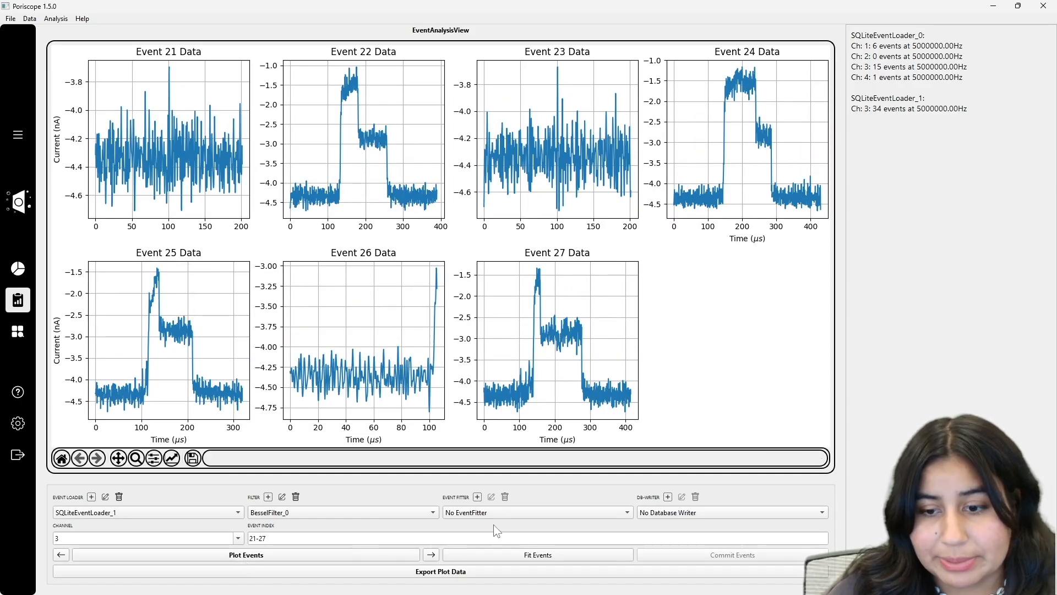
left_click(432, 555)
left_click(437, 558)
left_click(433, 556)
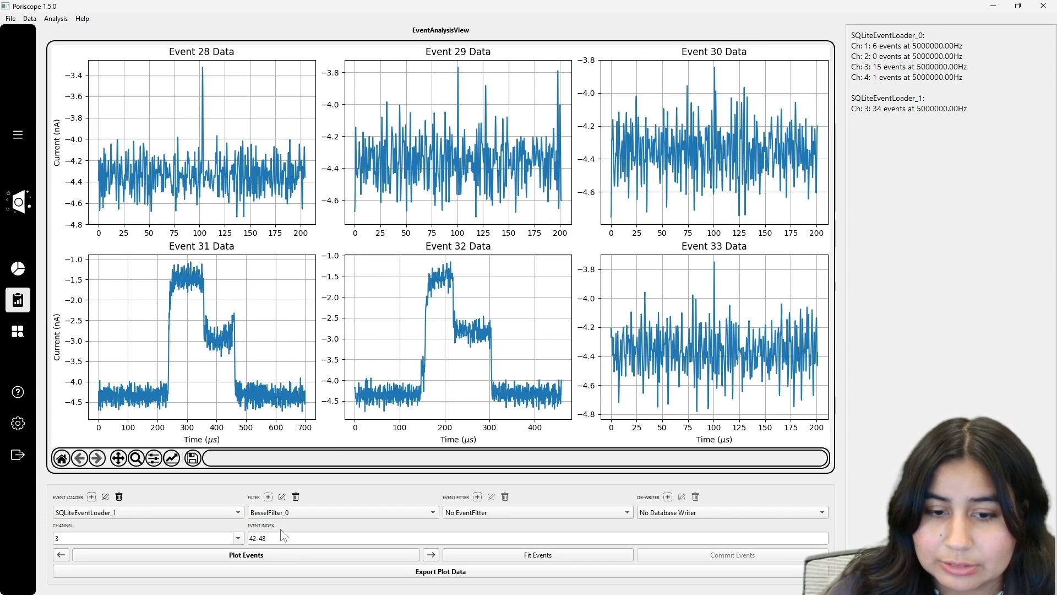
left_click(58, 557)
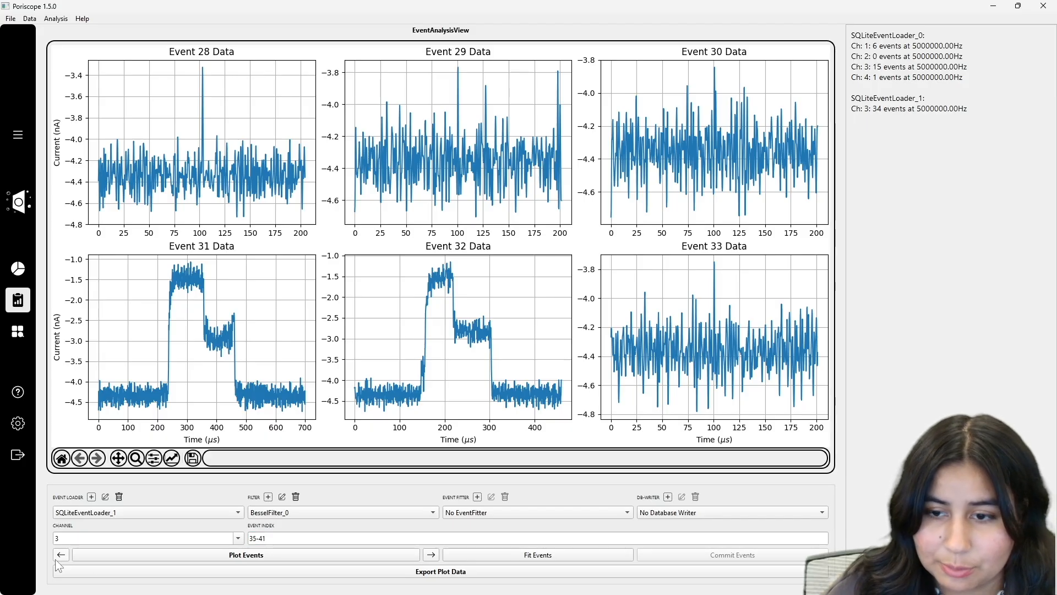
left_click(58, 557)
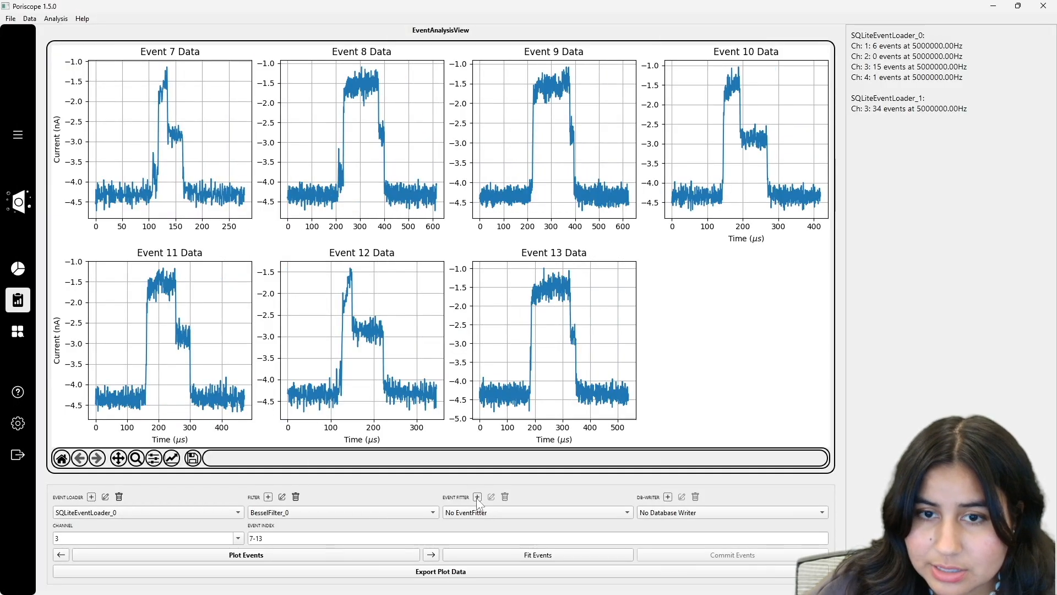
left_click(478, 497)
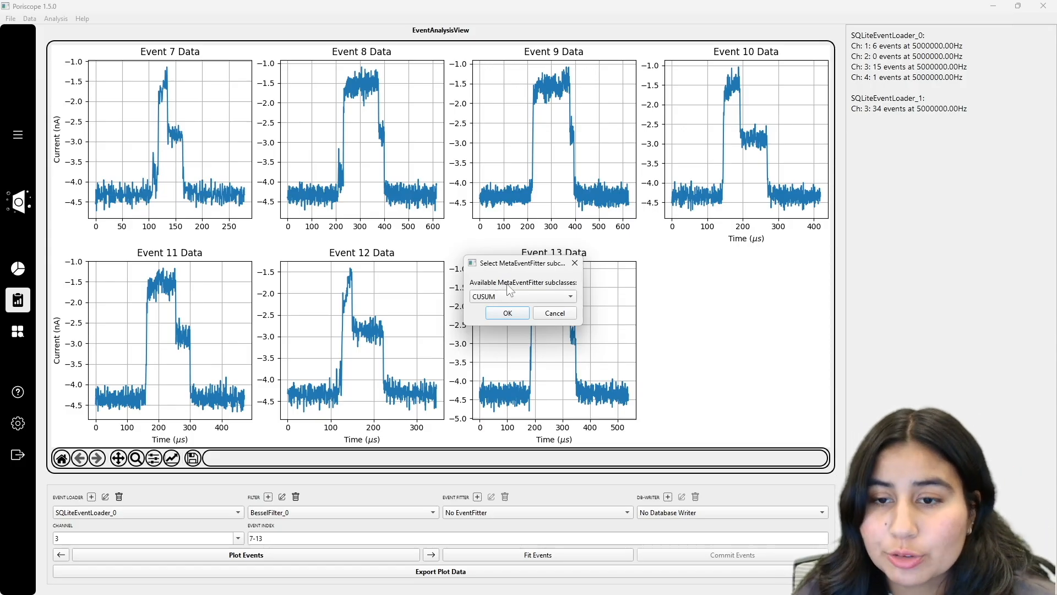
Step: Preview the CUSUM and IntraCUSUM fitter settings, closing both without creating them
left_click(499, 298)
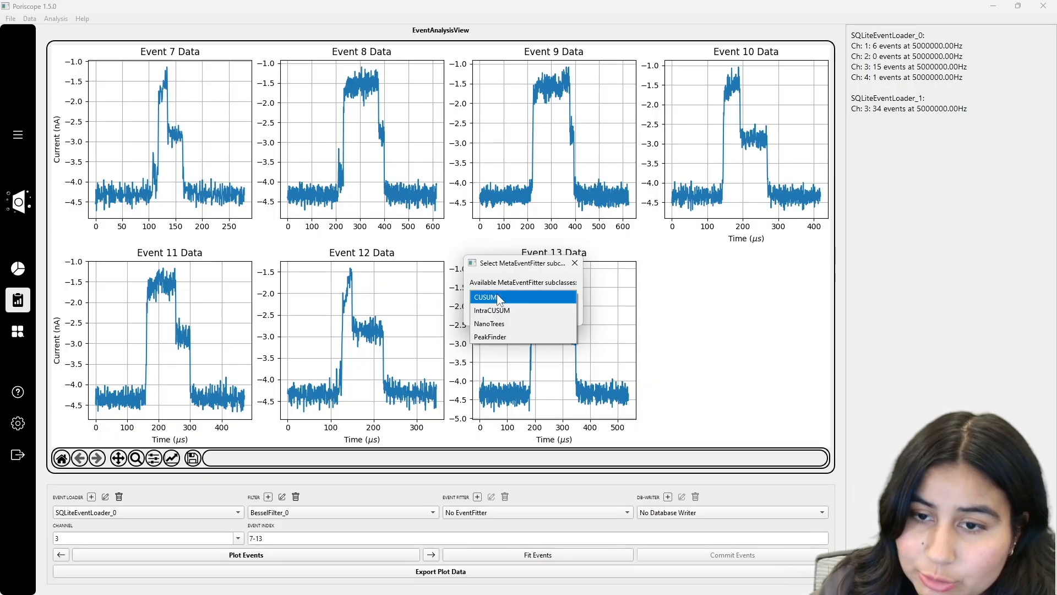
left_click(497, 296)
left_click(507, 313)
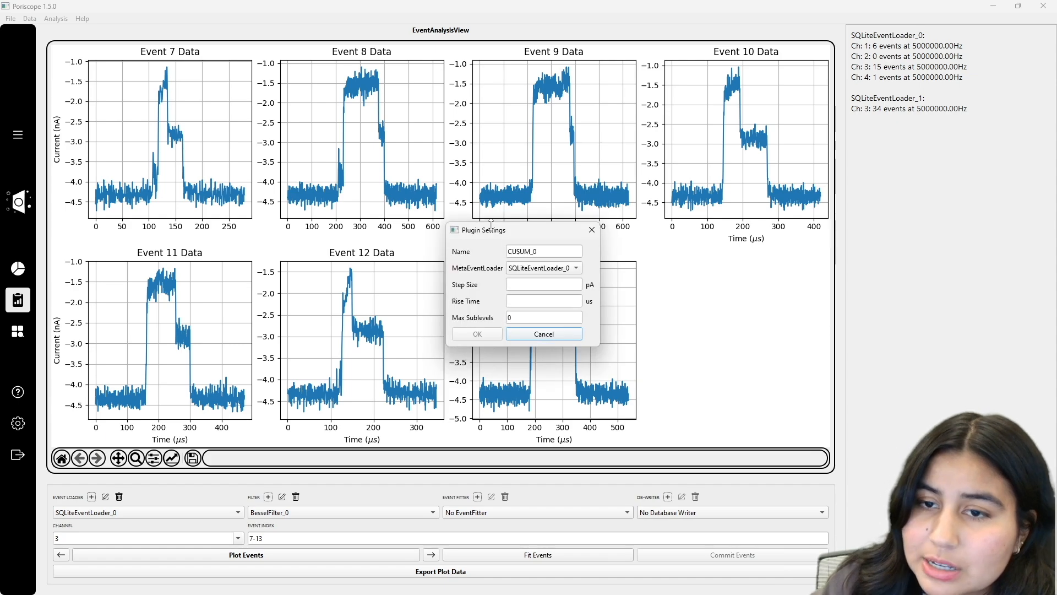
left_click_drag(495, 224, 472, 200)
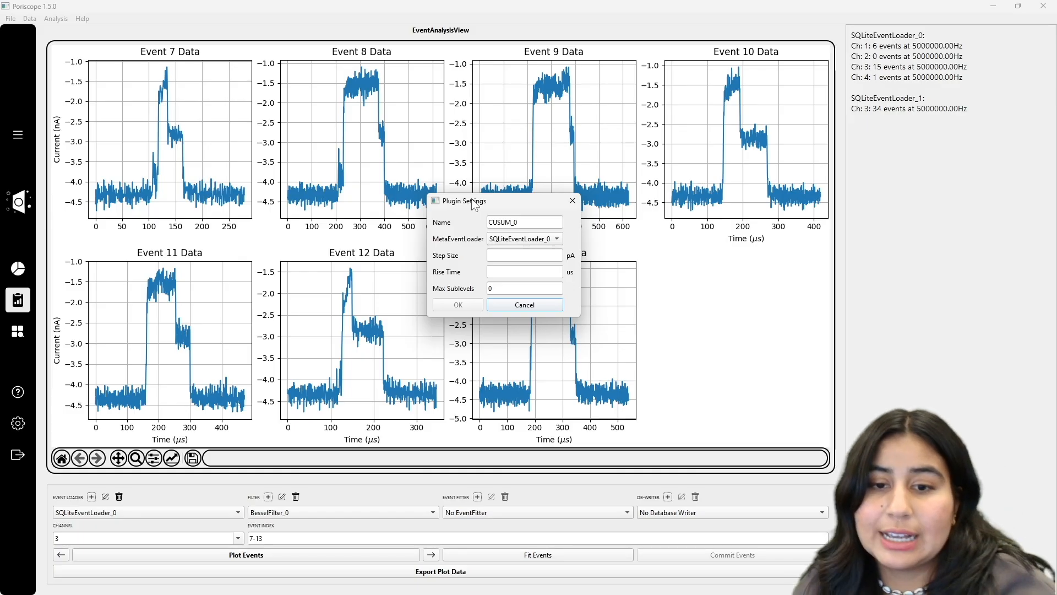
left_click(572, 201)
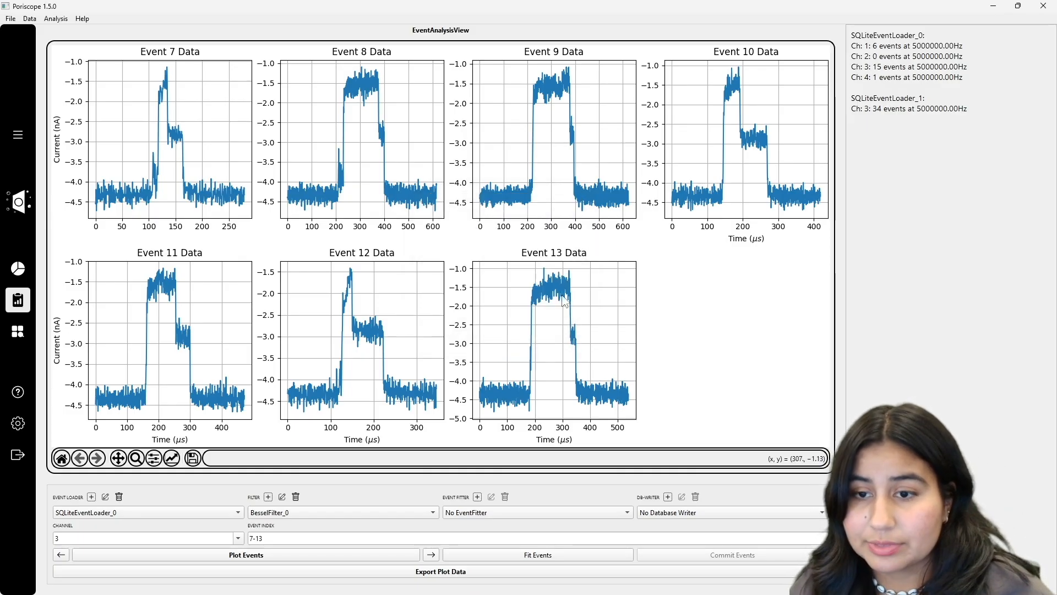
left_click(478, 497)
left_click(507, 313)
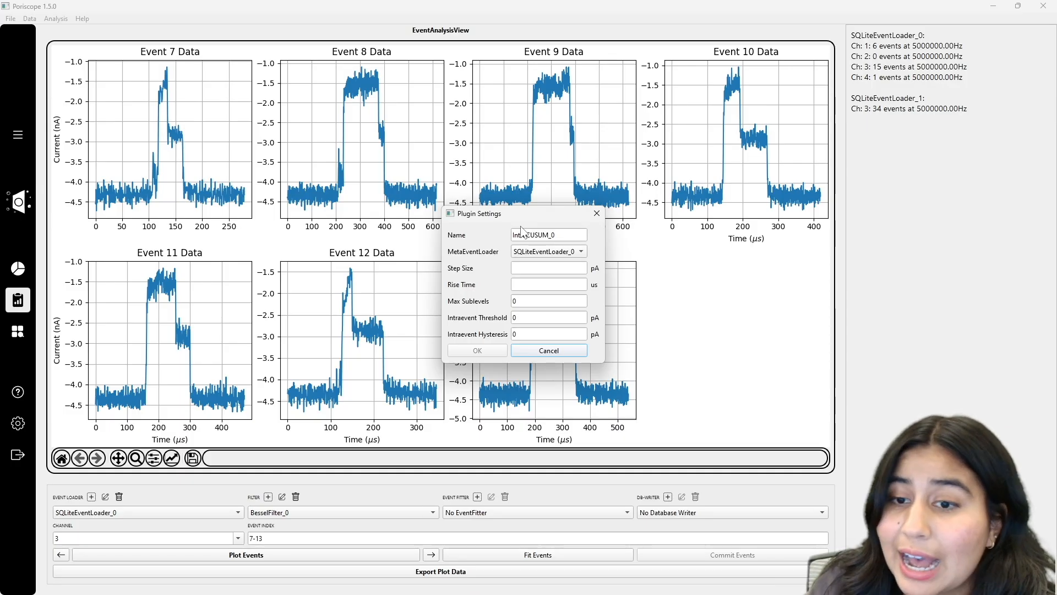
left_click(556, 353)
Step: Preview the PeakFinder and NanoTrees fitter settings, closing both without creating them
left_click(478, 497)
left_click(520, 296)
left_click(496, 336)
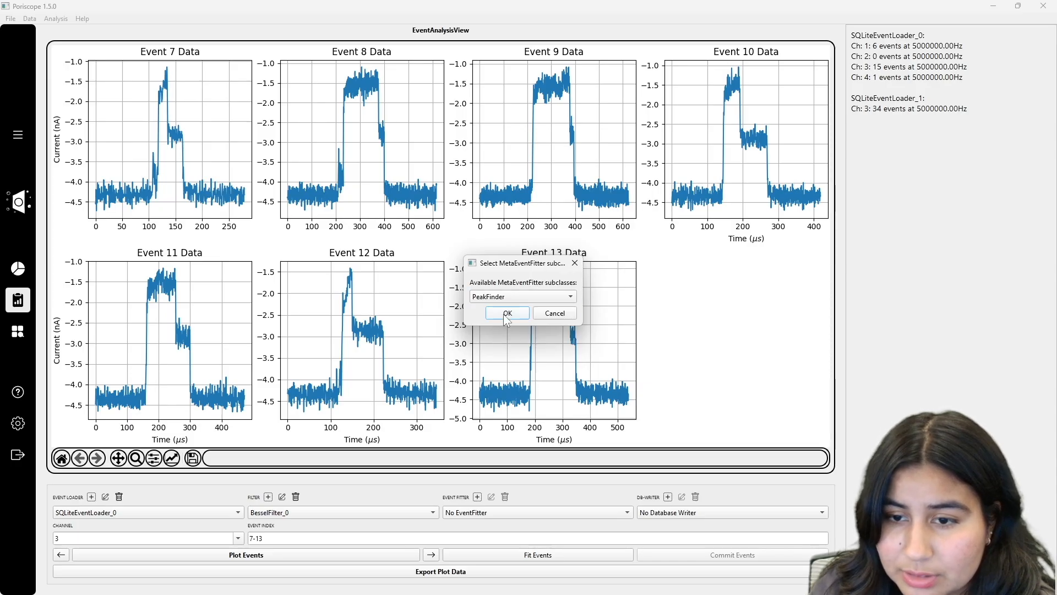
left_click(503, 314)
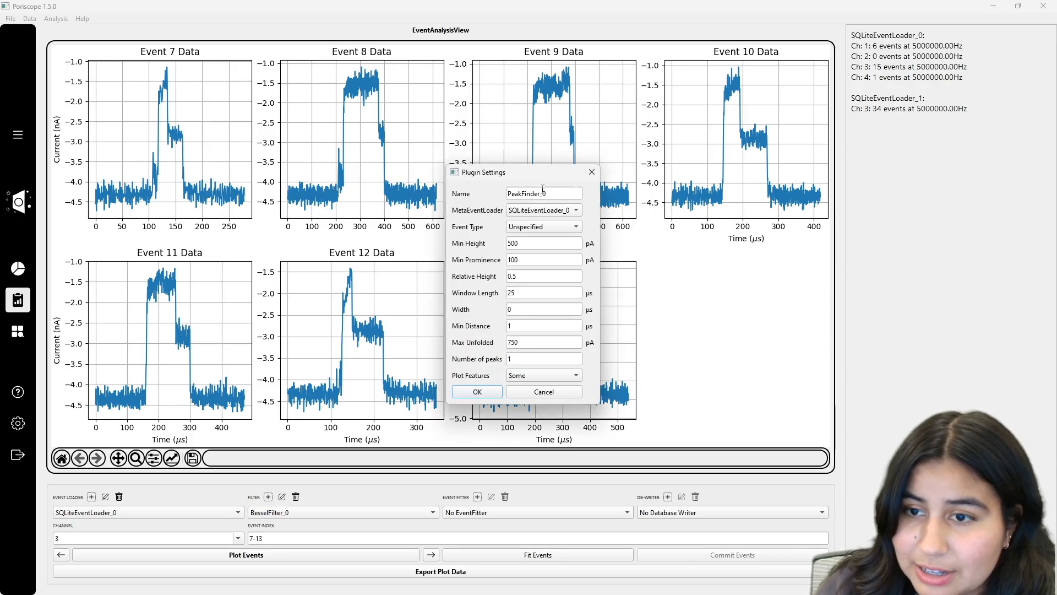
left_click(591, 173)
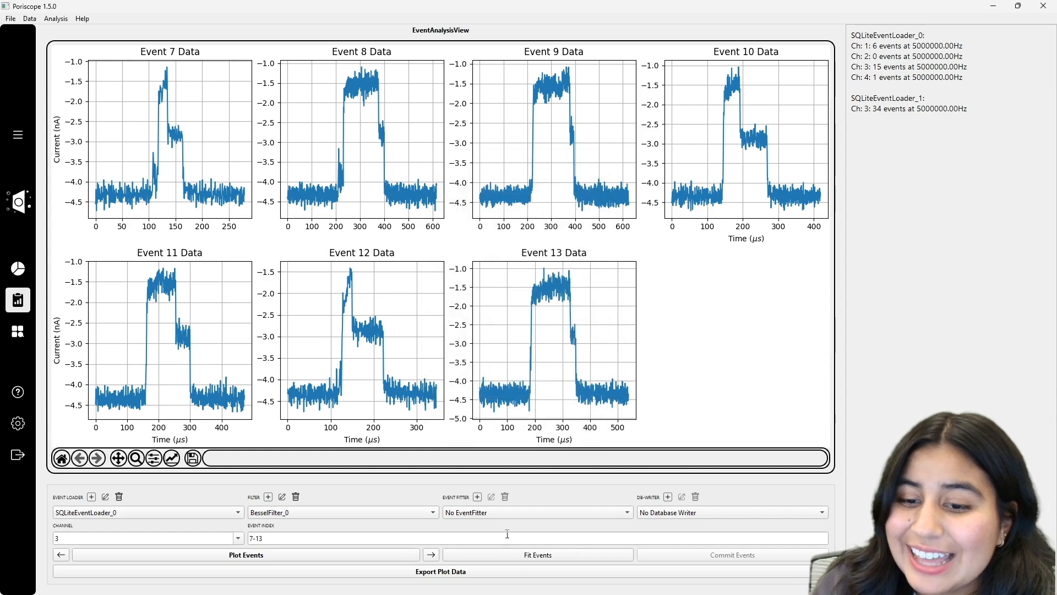
left_click(477, 497)
left_click(490, 323)
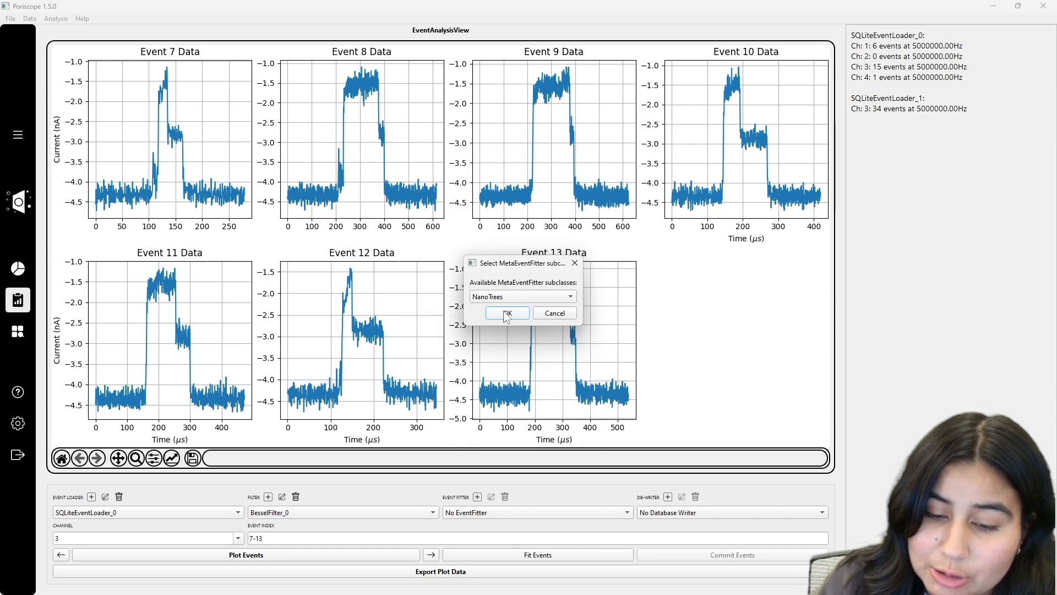
left_click(507, 314)
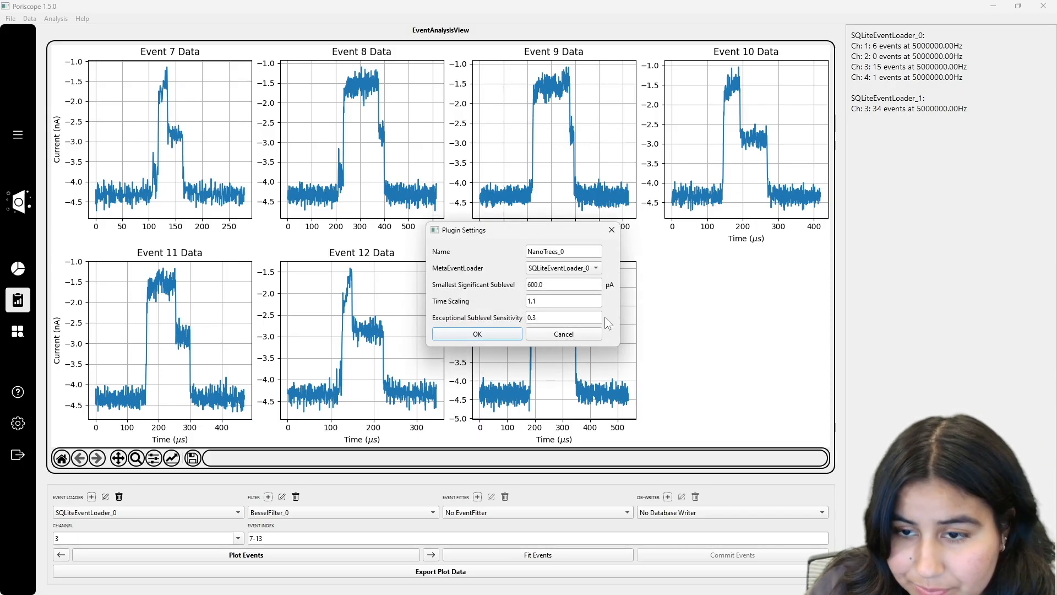
left_click(611, 230)
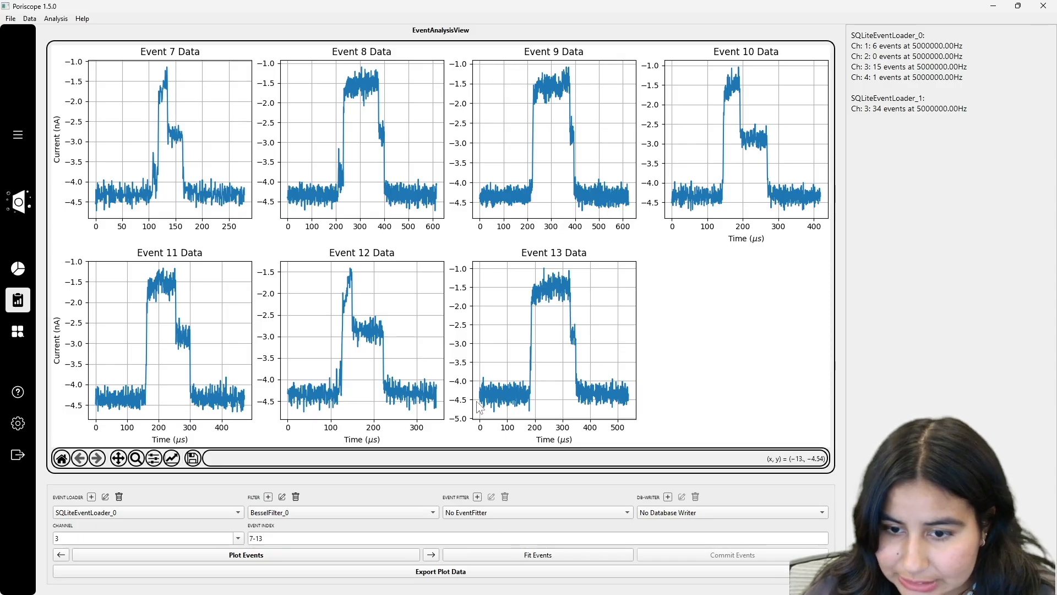
left_click(477, 497)
Step: Choose CUSUM and enter Step Size 1000, Rise Time 10 and Max Sublevels 1000
left_click(497, 312)
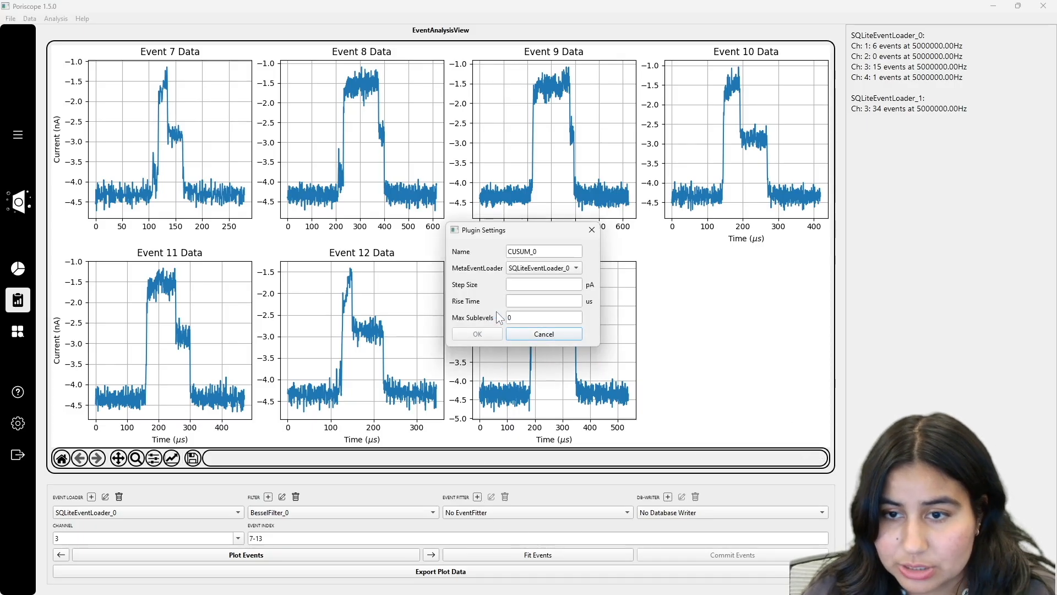
double_click(549, 252)
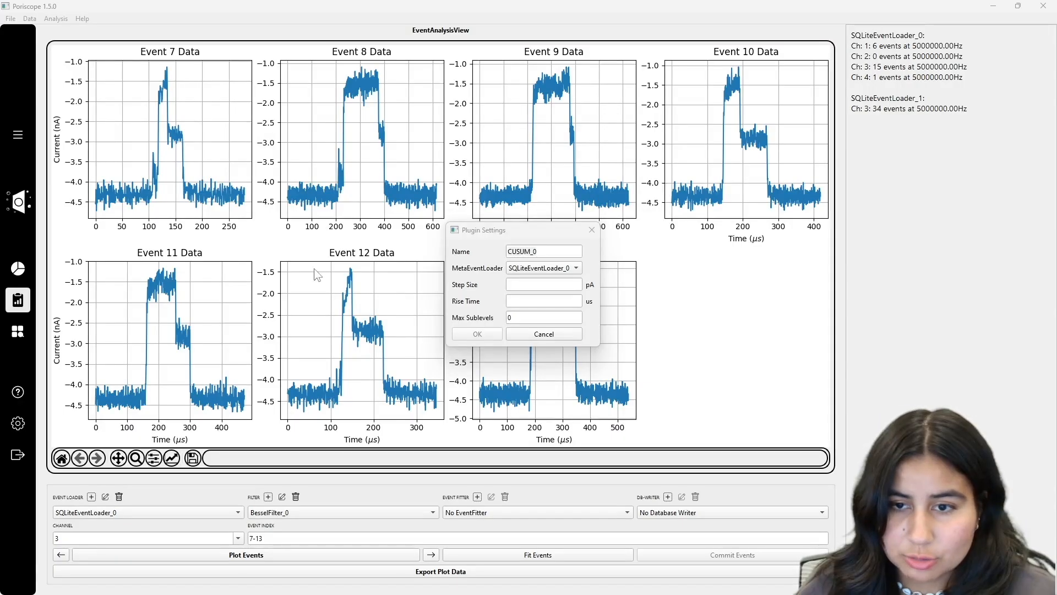
left_click(527, 285)
type("1000")
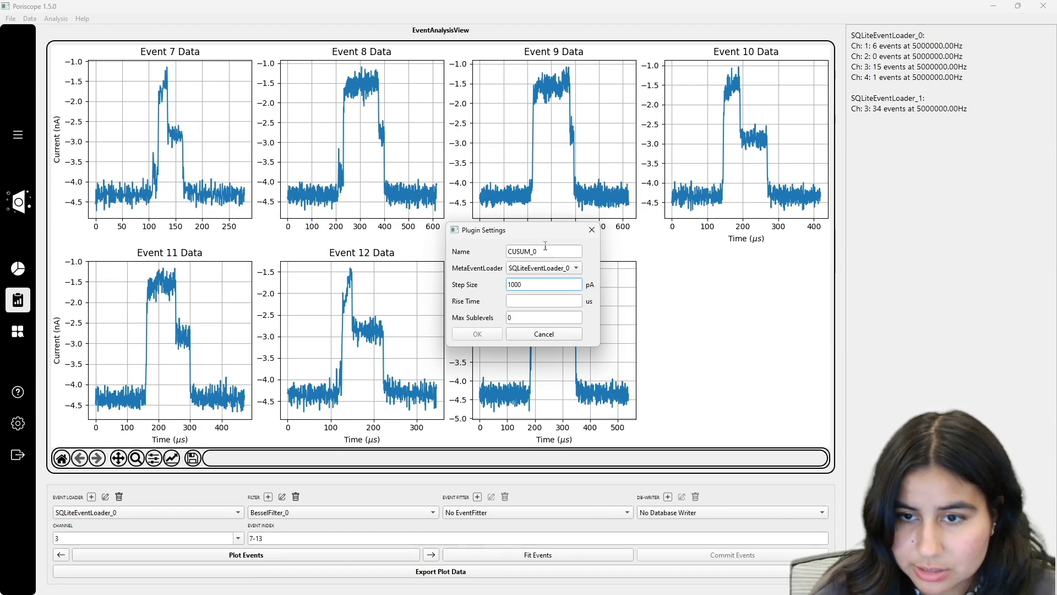
left_click(530, 302)
type("10")
left_click(531, 318)
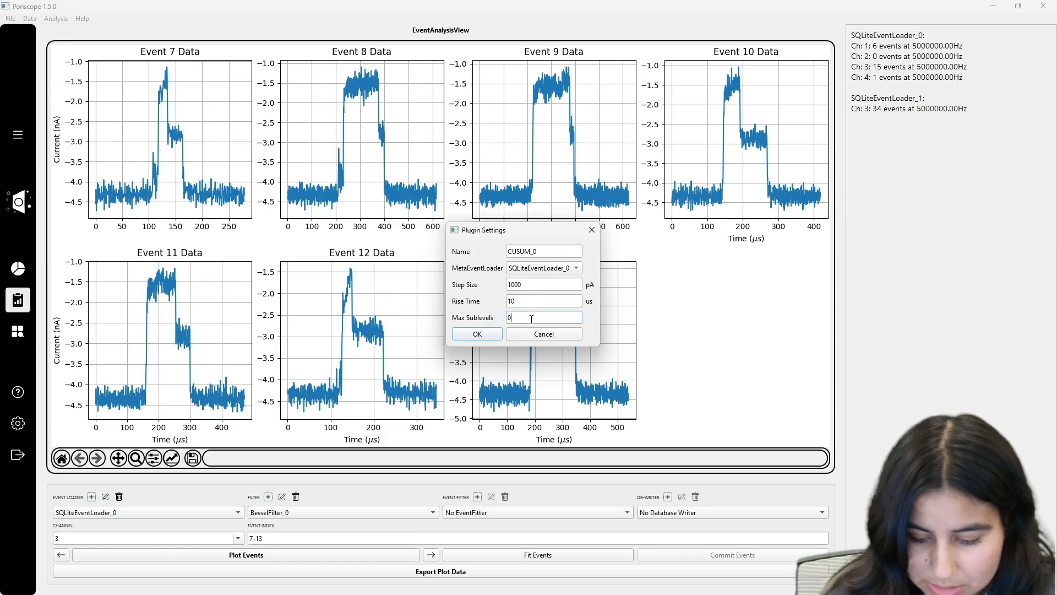
key("BackSpace")
type("1000")
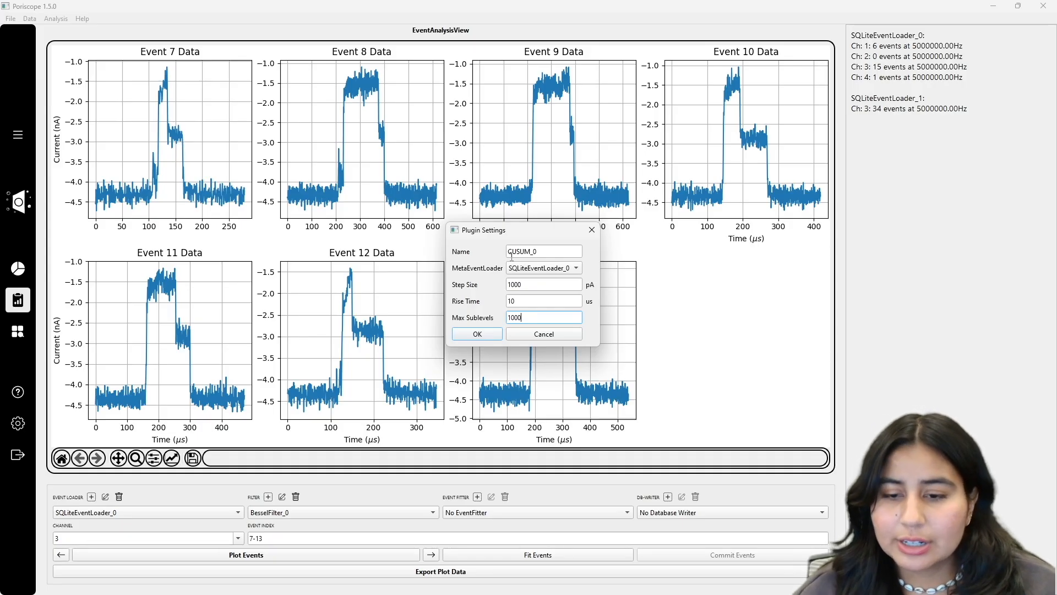
Step: Set CUSUM_0's event loader to SQLiteEventLoader_1 and confirm the fitter settings
left_click(545, 268)
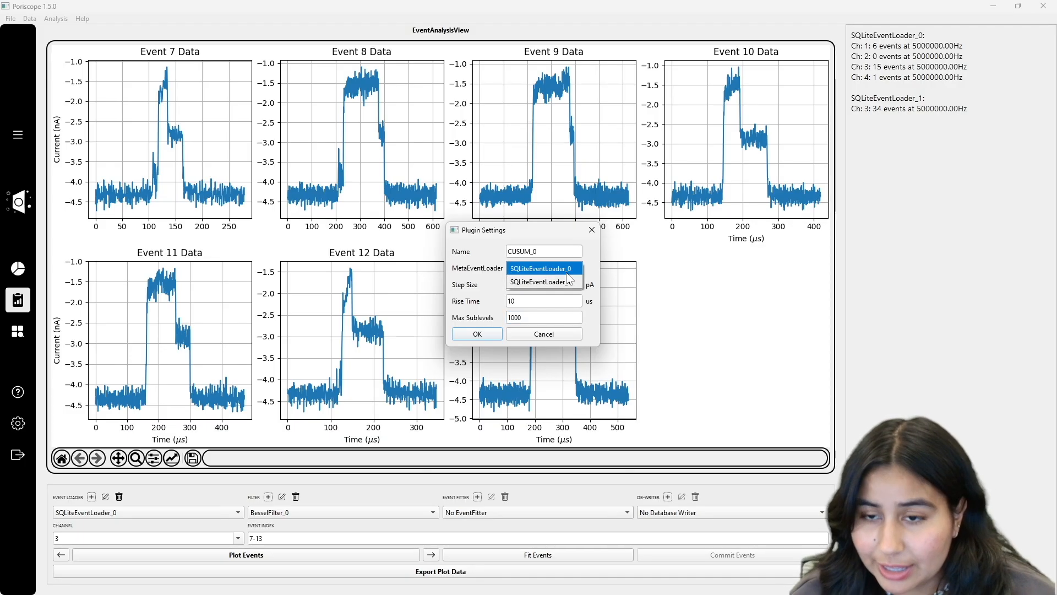
left_click(567, 274)
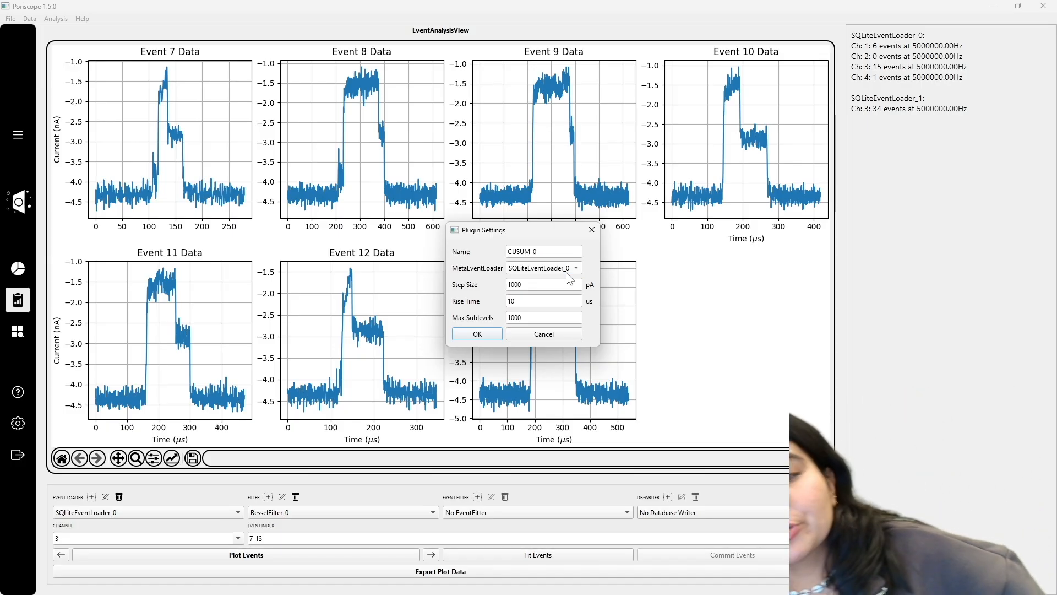
left_click(566, 272)
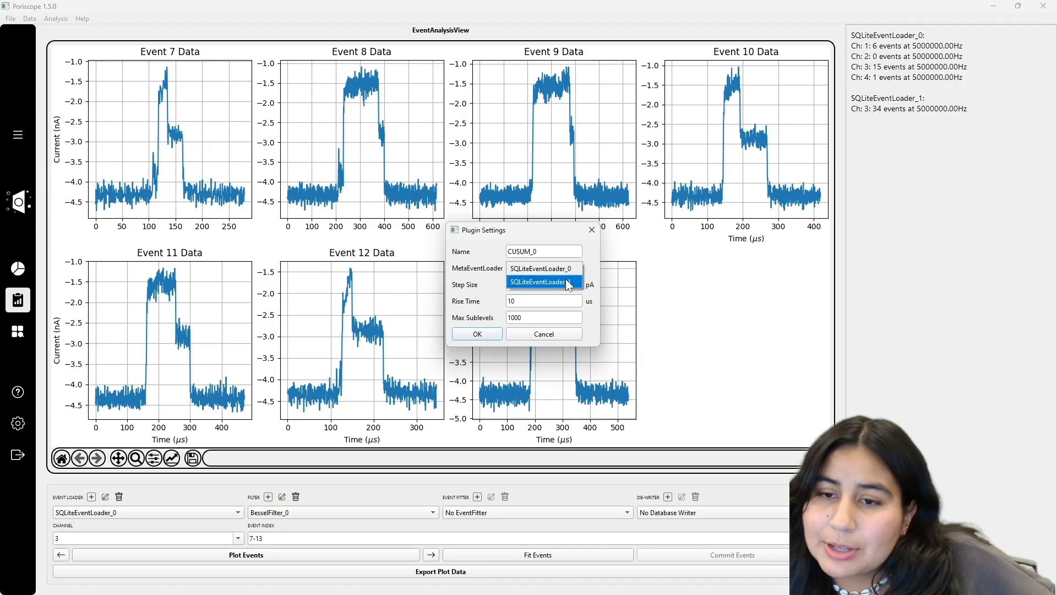
left_click(566, 279)
left_click(563, 270)
left_click(555, 254)
left_click(557, 267)
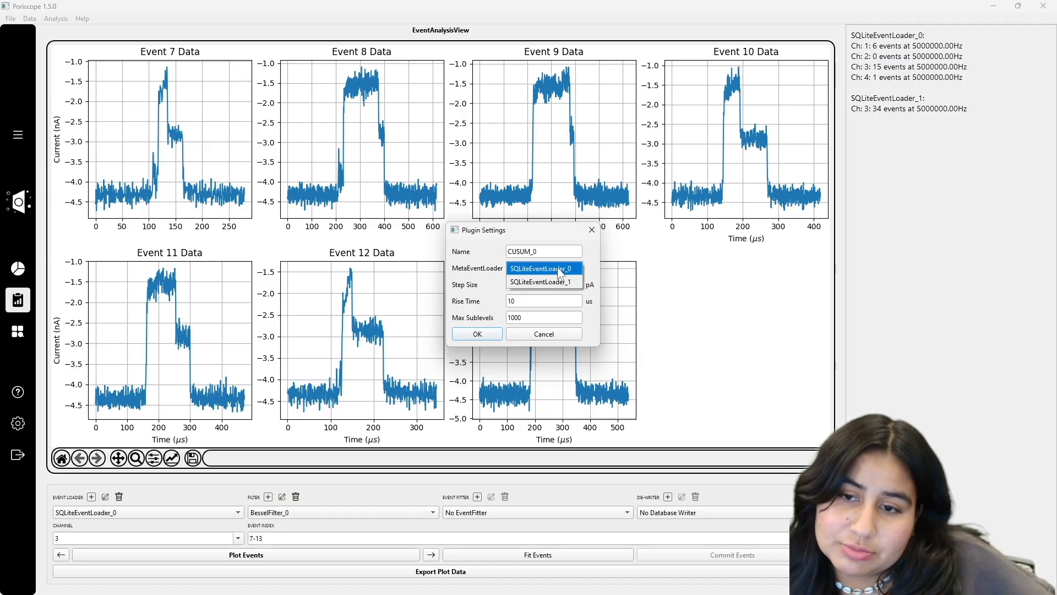
left_click(559, 281)
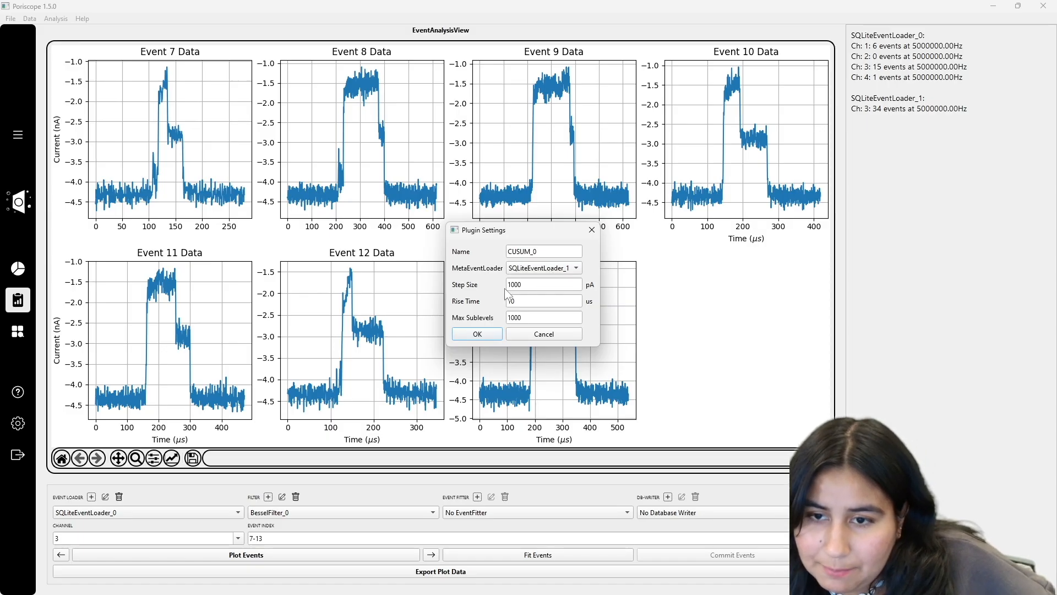
left_click(514, 267)
left_click(523, 274)
left_click(521, 269)
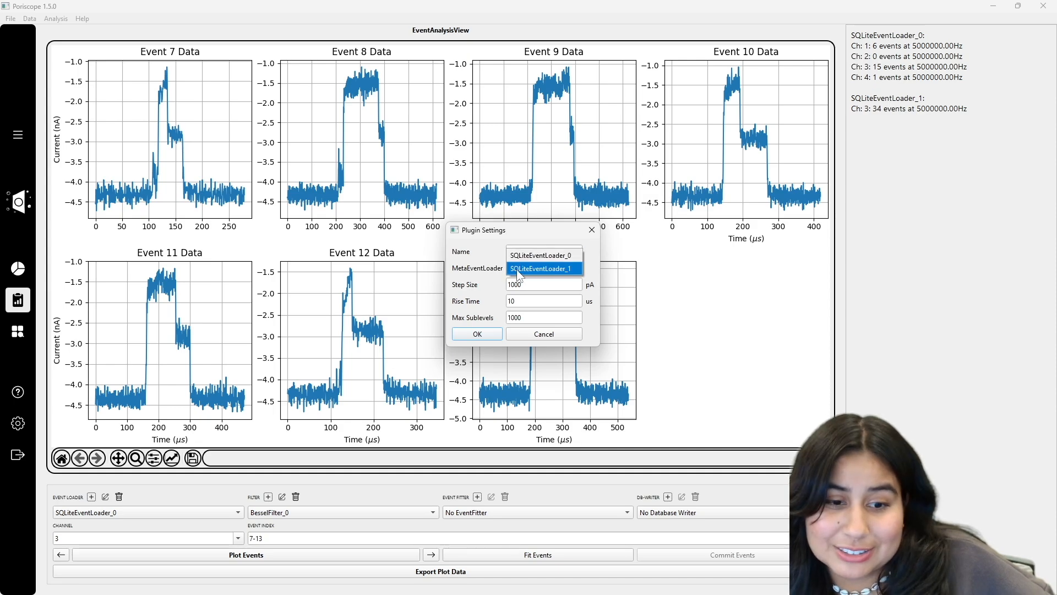
left_click(520, 271)
left_click(484, 337)
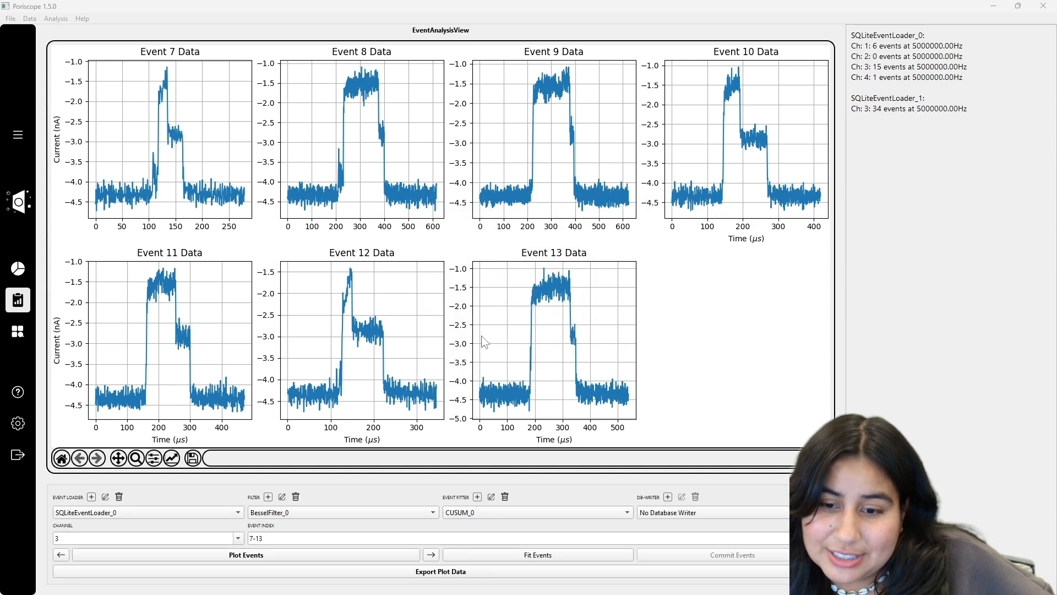
left_click(459, 513)
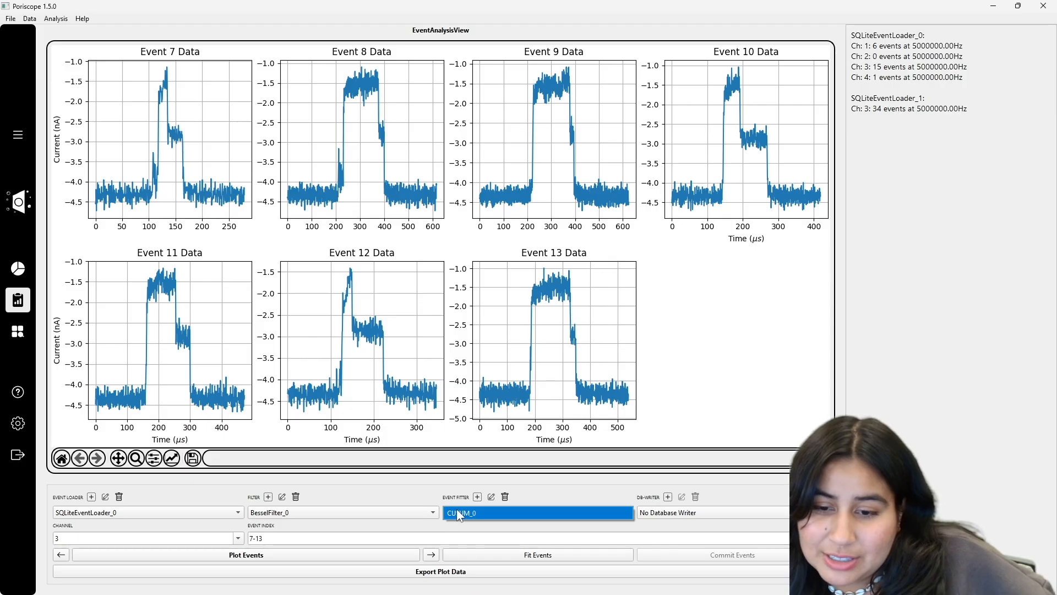
Step: Review CUSUM_0's settings unchanged, then fit the 34 channel-3 events, yielding 18 good fits
left_click(491, 497)
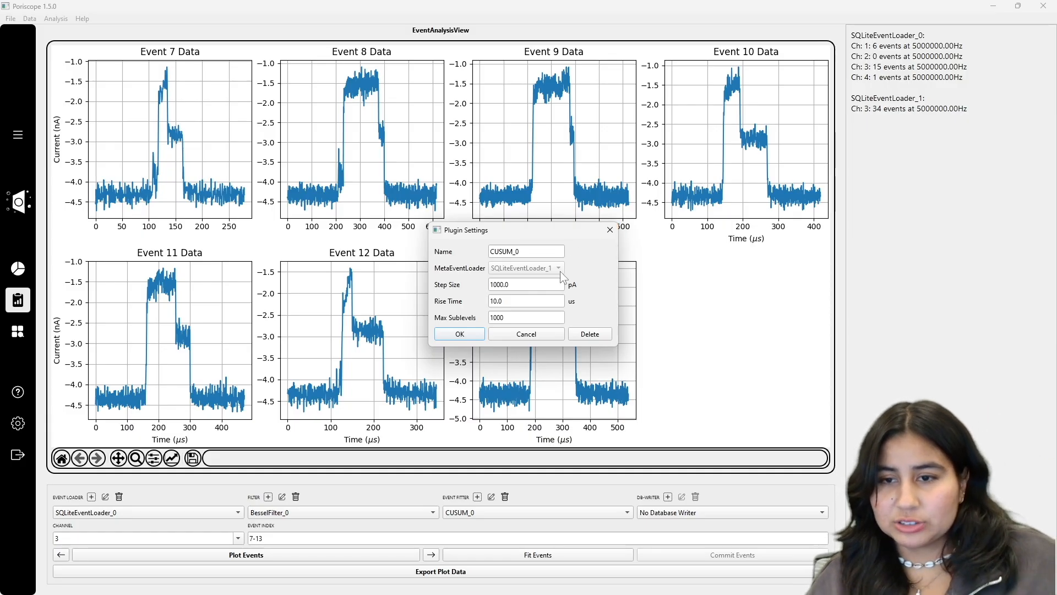
left_click(610, 230)
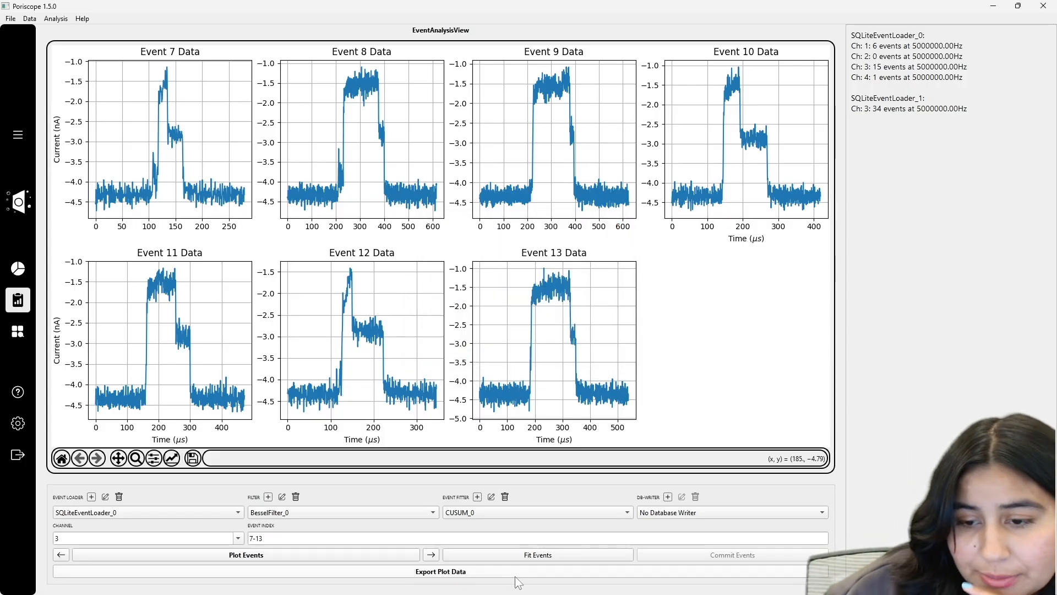
left_click(504, 557)
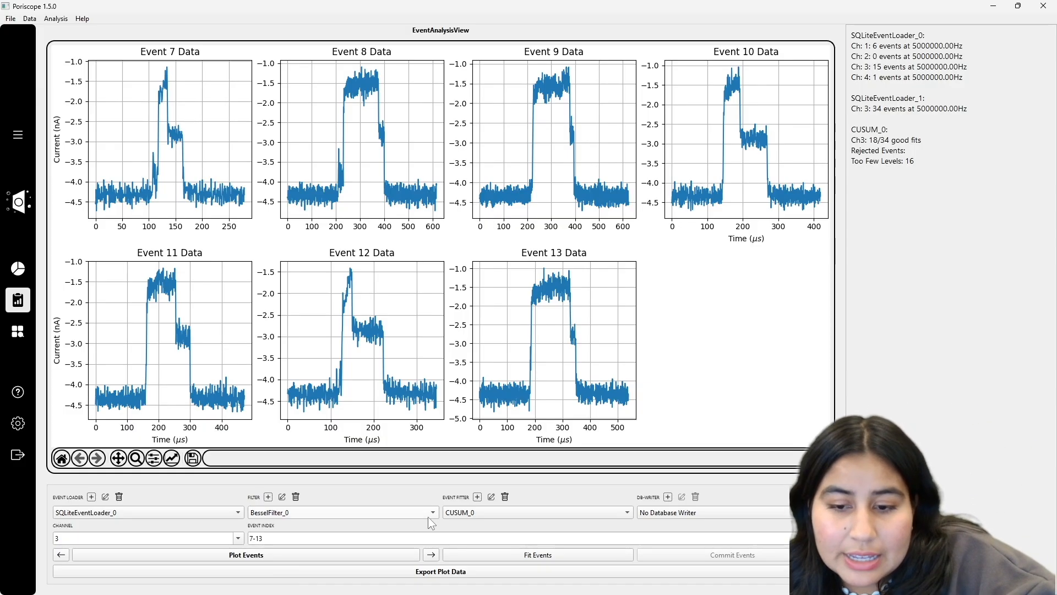
left_click(291, 540)
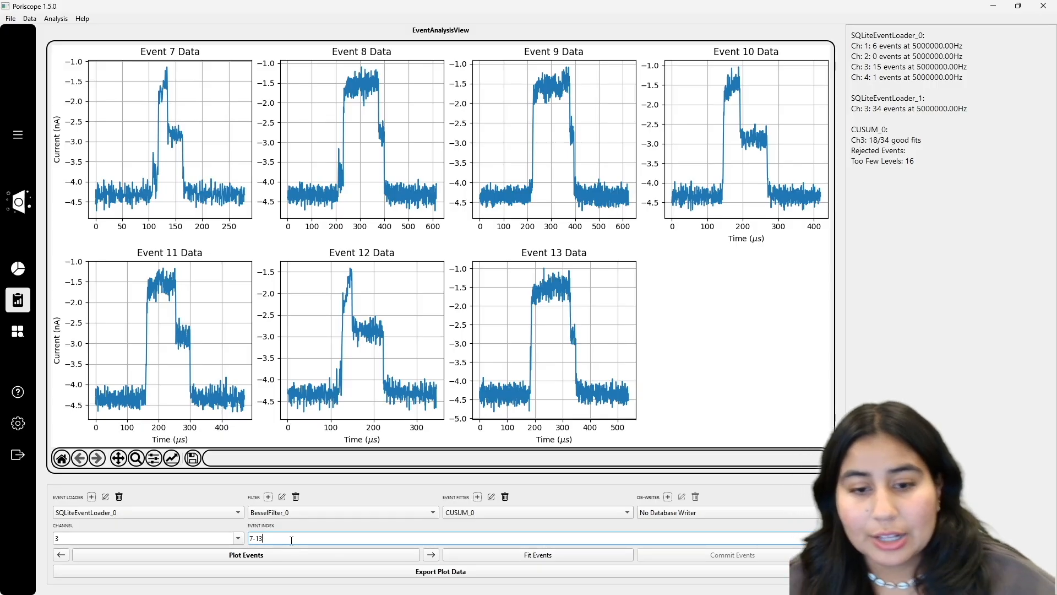
Step: Plot events 0-14 with their CUSUM fits, then step back, raising the indices-must-be-positive warning
key("BackSpace")
key("BackSpace")
key("BackSpace")
key("BackSpace")
type("0-8")
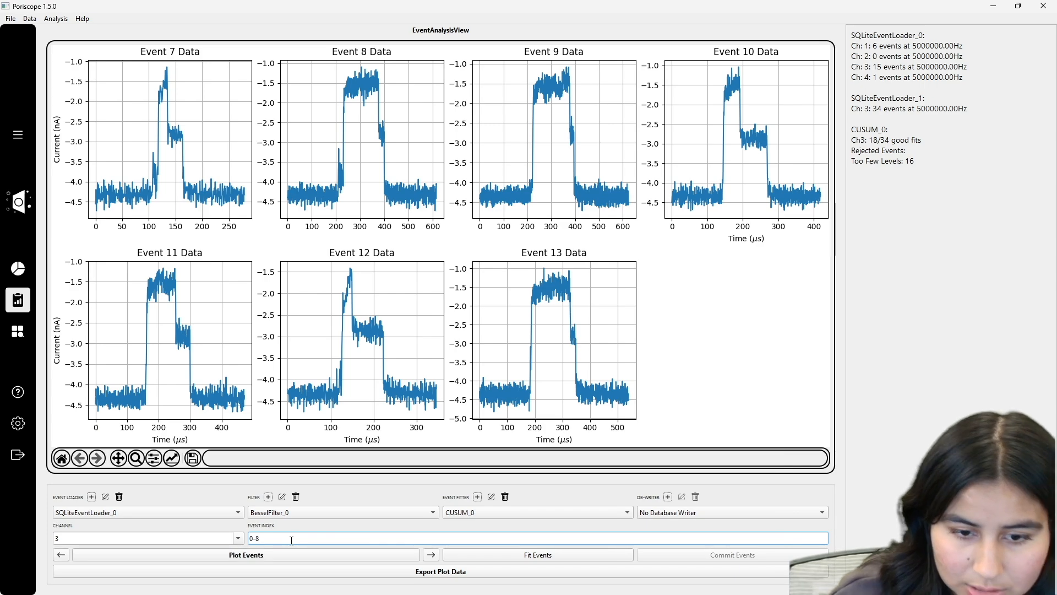
key("BackSpace")
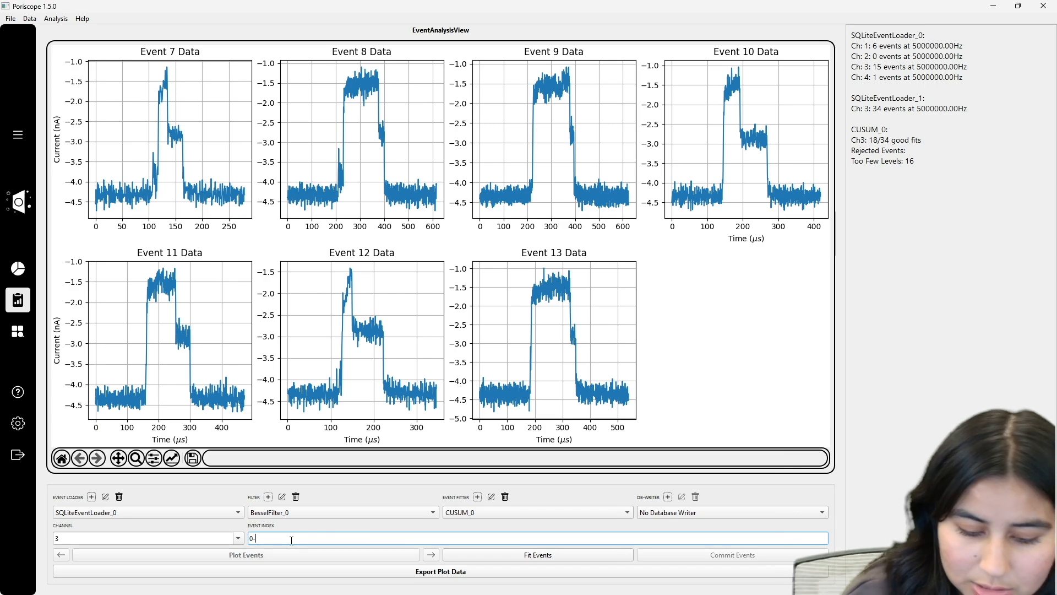
type("1")
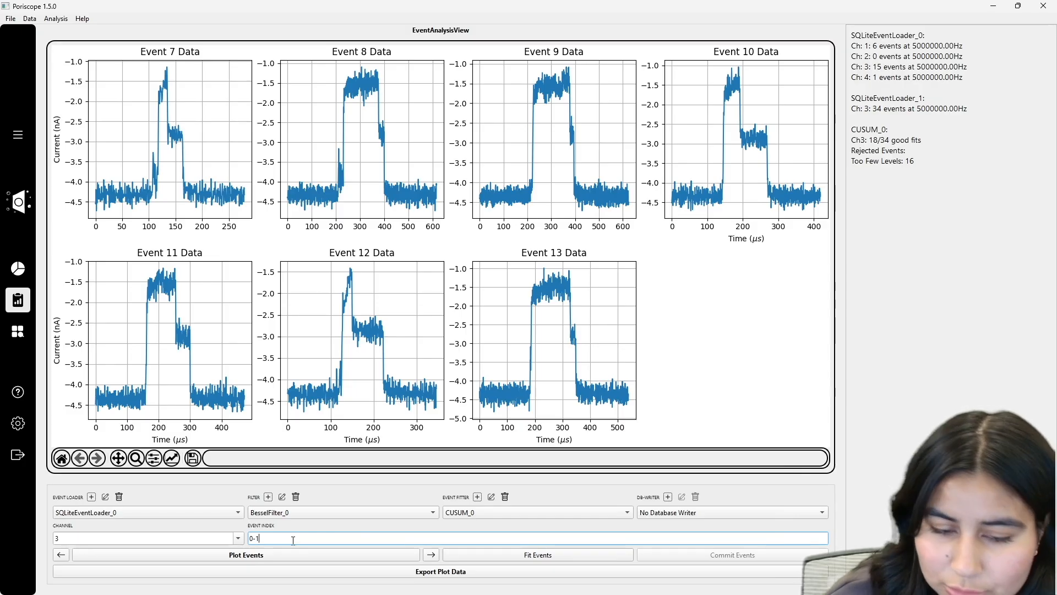
type("4")
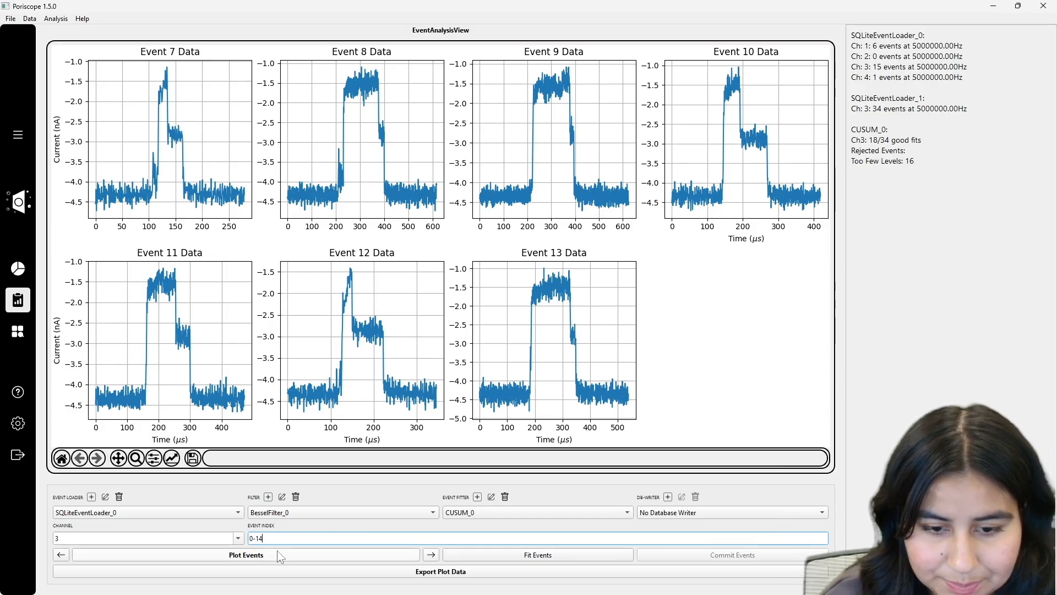
left_click(280, 557)
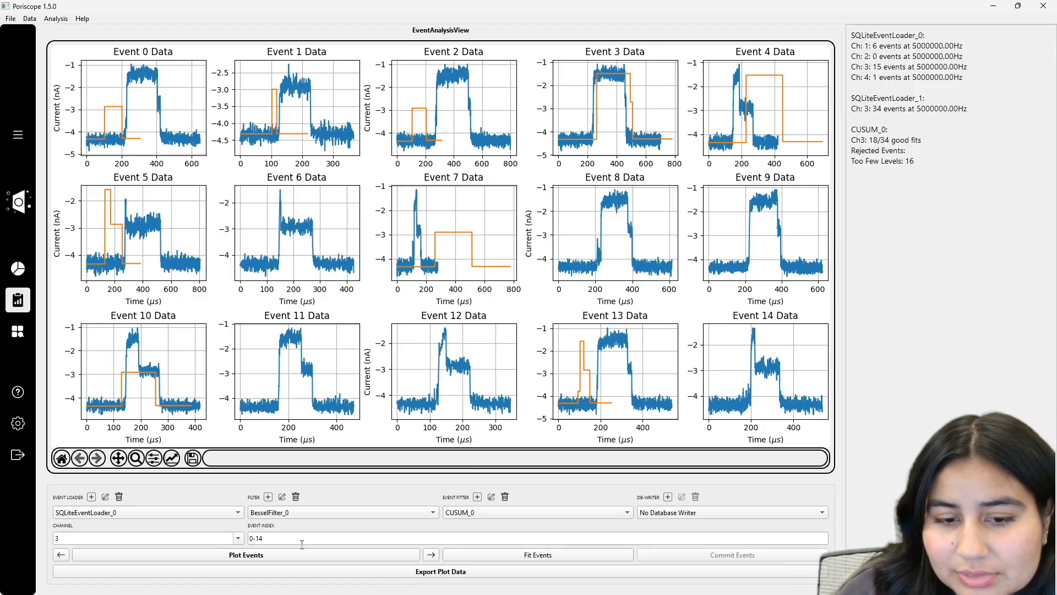
left_click(63, 555)
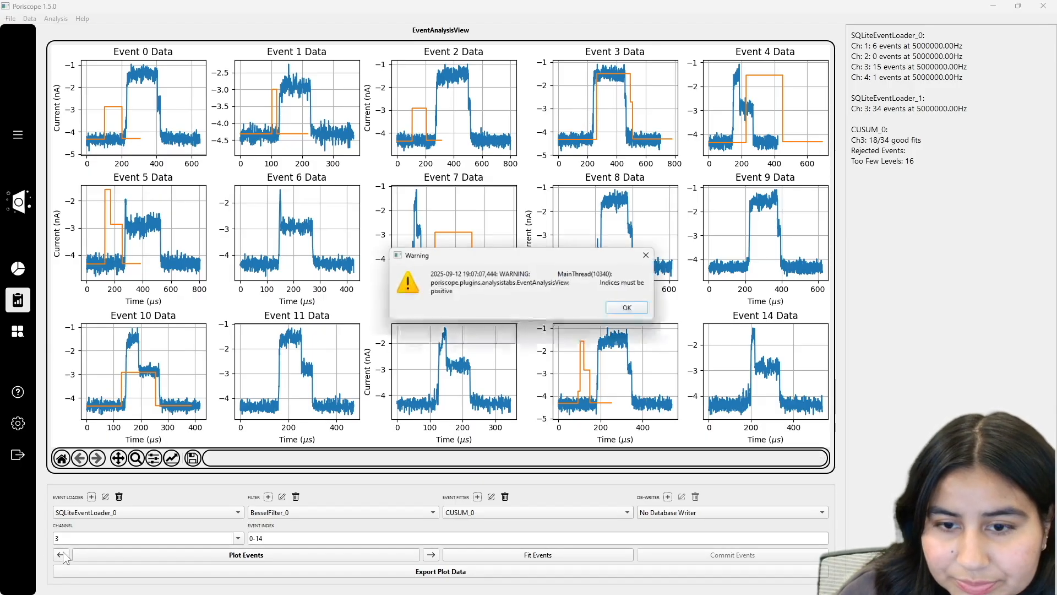
Step: Page the event range forward through 15-29 to 30-44 and reopen the CUSUM_0 settings
left_click(430, 555)
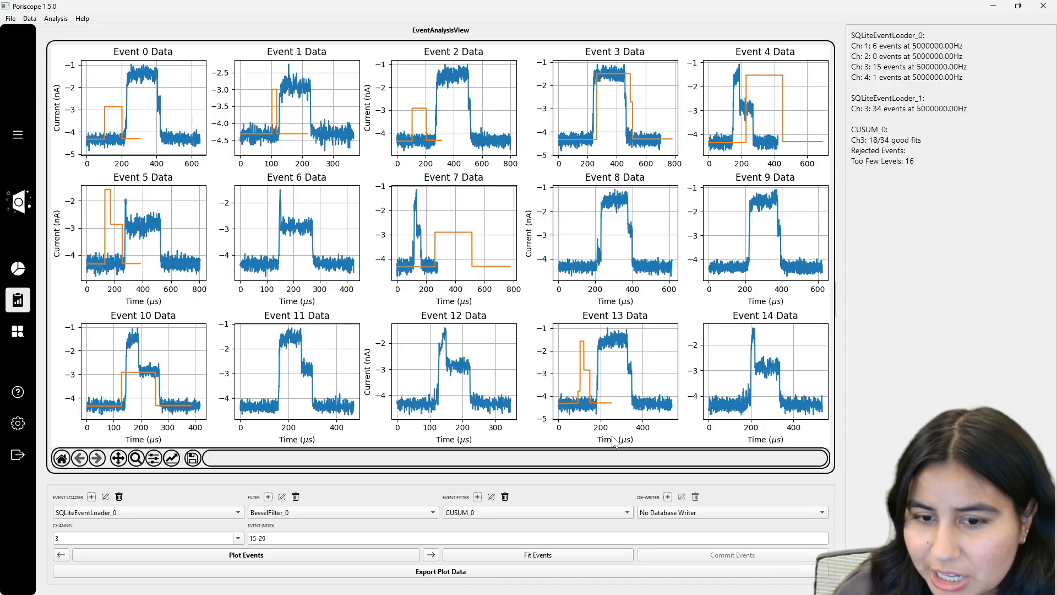
left_click(431, 556)
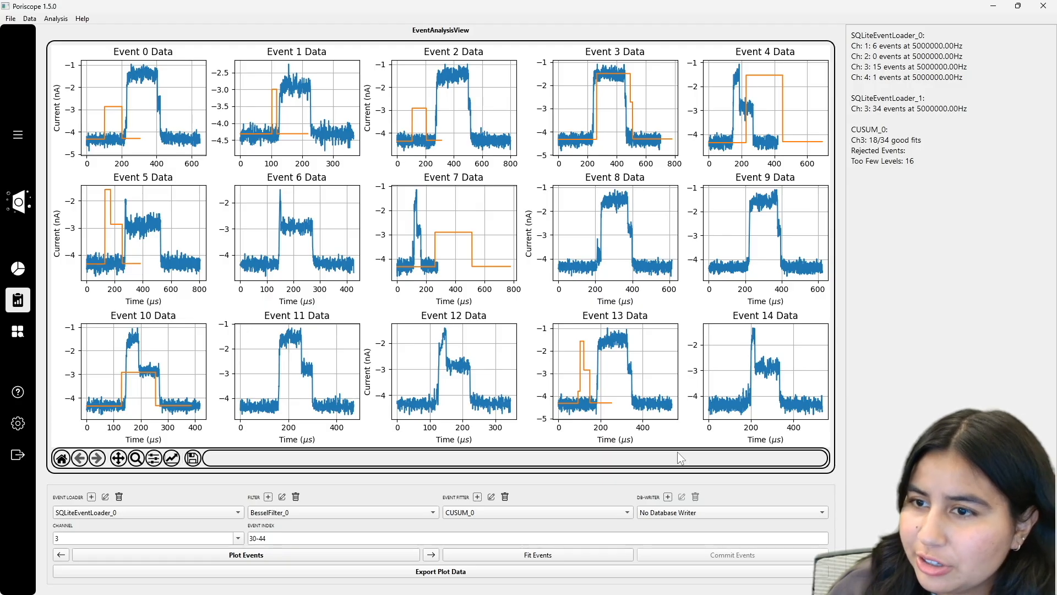
left_click(491, 497)
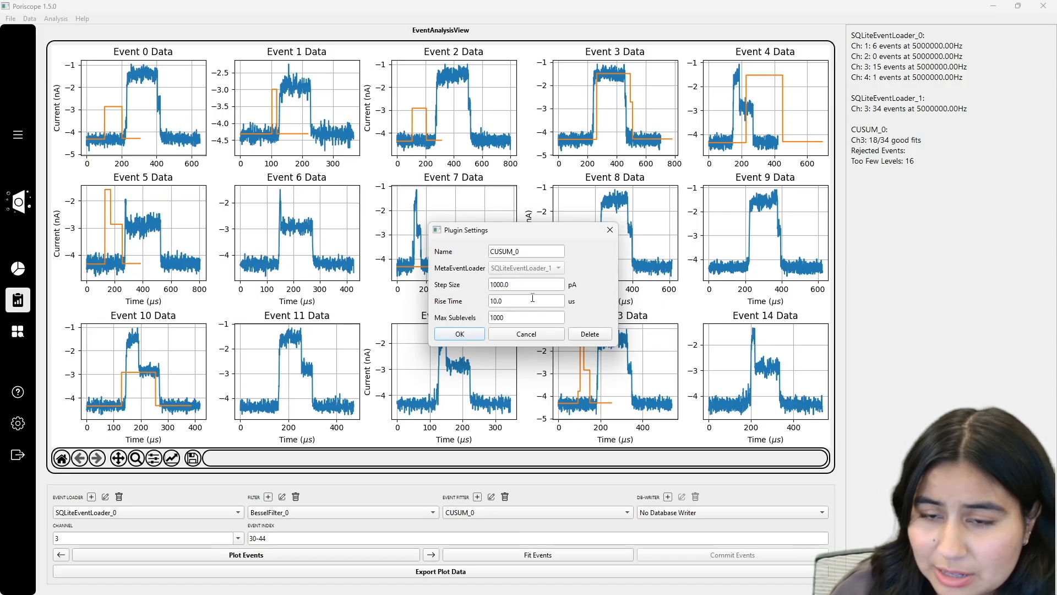
left_click(610, 229)
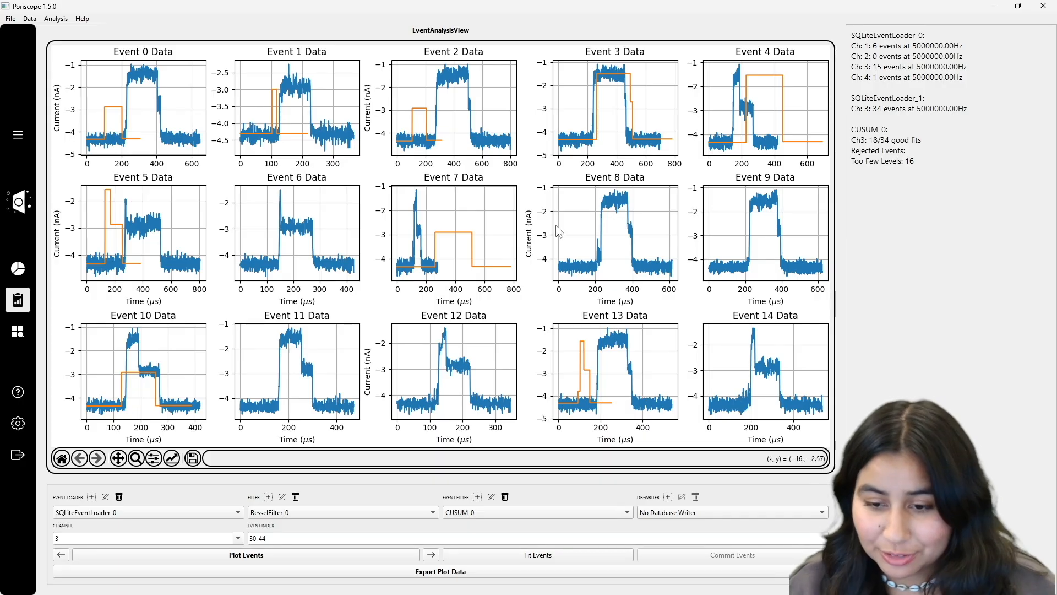
left_click(480, 515)
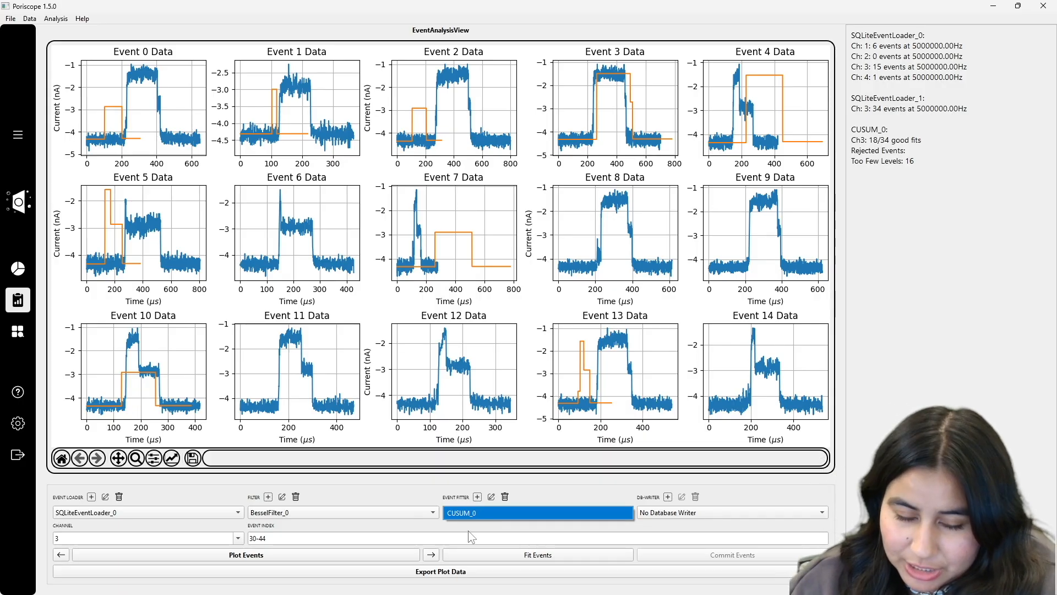
left_click(480, 517)
left_click(491, 496)
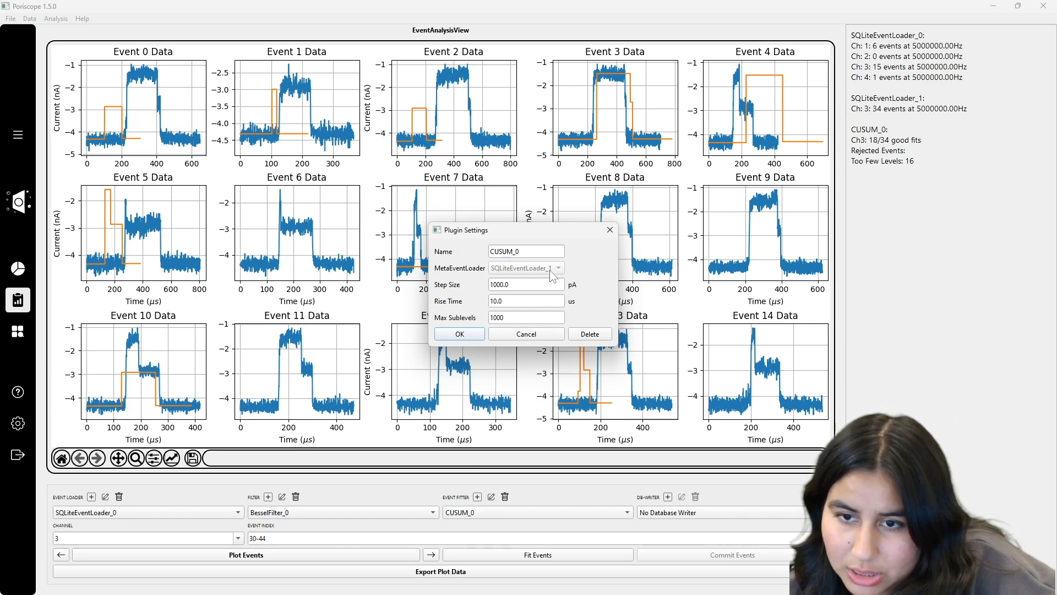
left_click(609, 229)
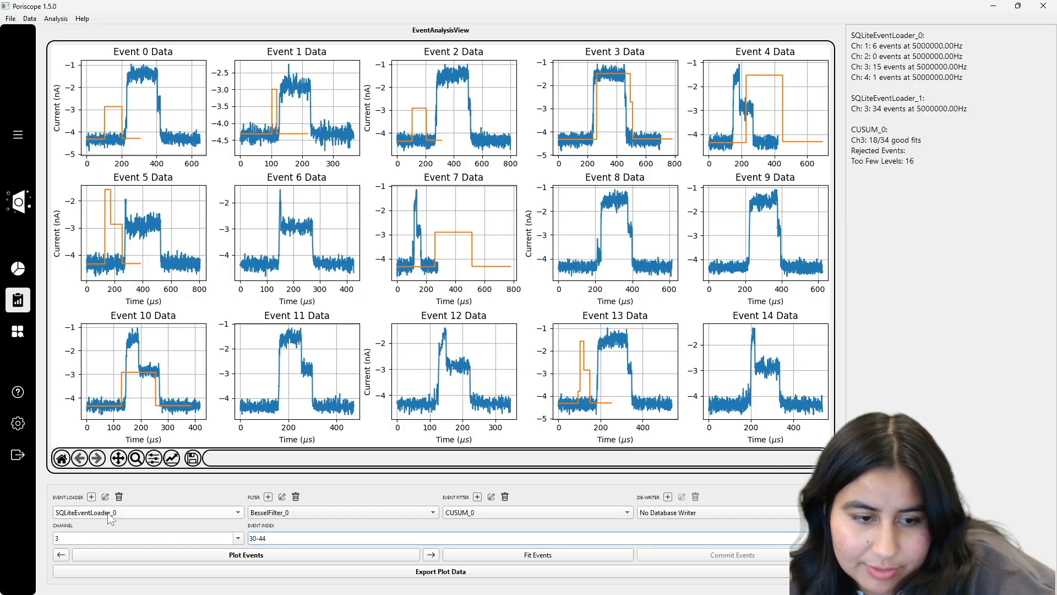
left_click(241, 539)
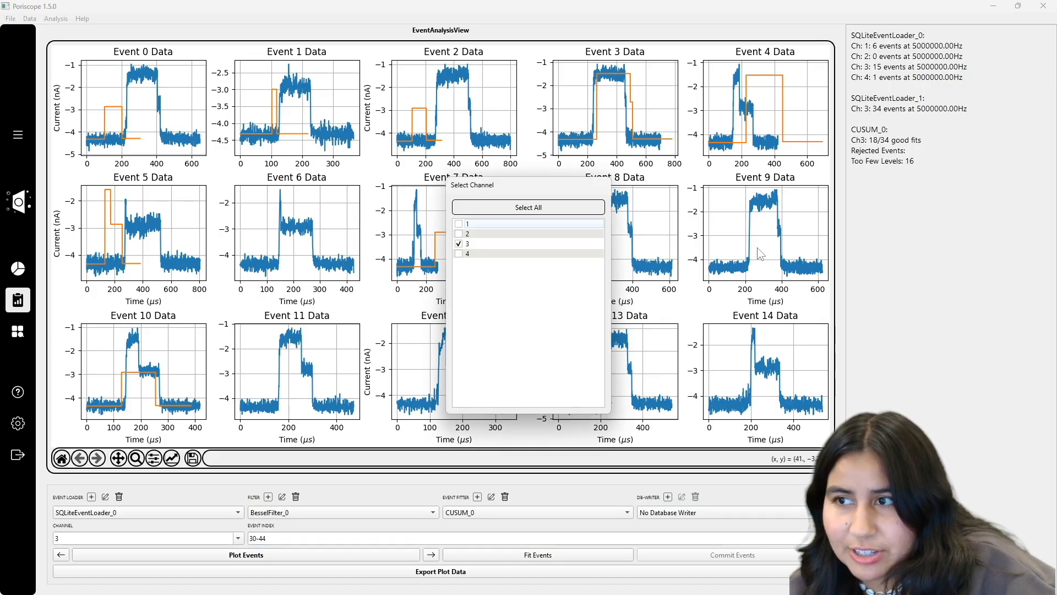
left_click(854, 101)
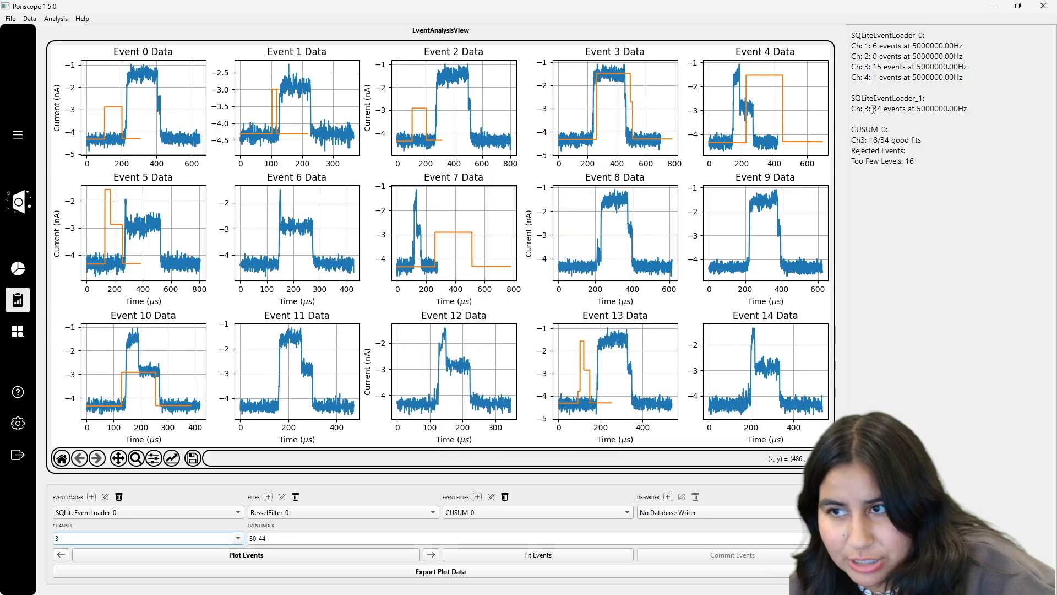
left_click(170, 514)
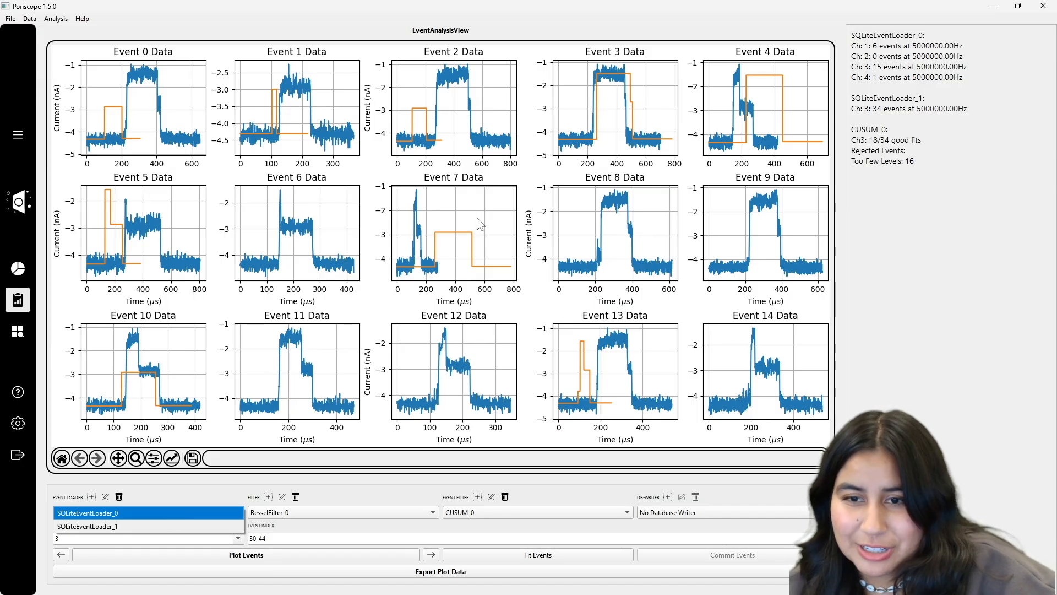
left_click(763, 72)
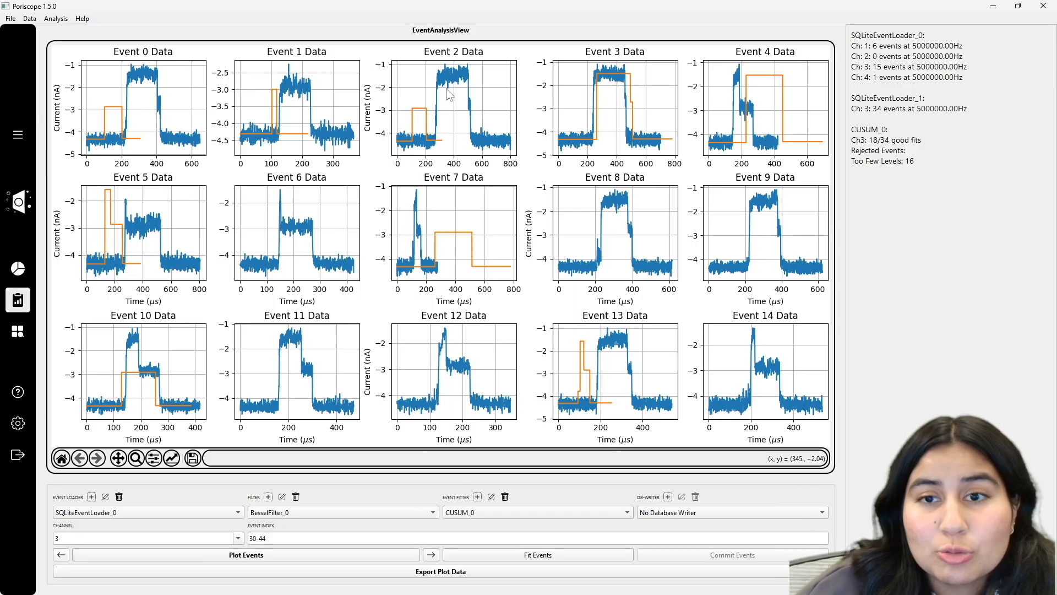
Step: Switch to SQLiteEventLoader_1 and plot its events 0-12 with their CUSUM fits
left_click(184, 512)
left_click(171, 533)
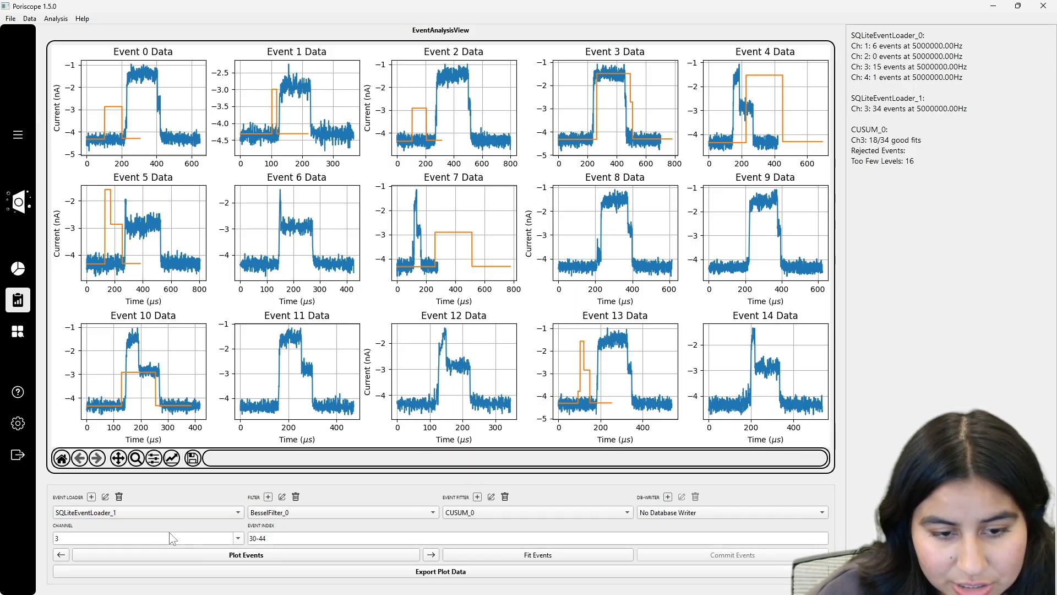
left_click(232, 559)
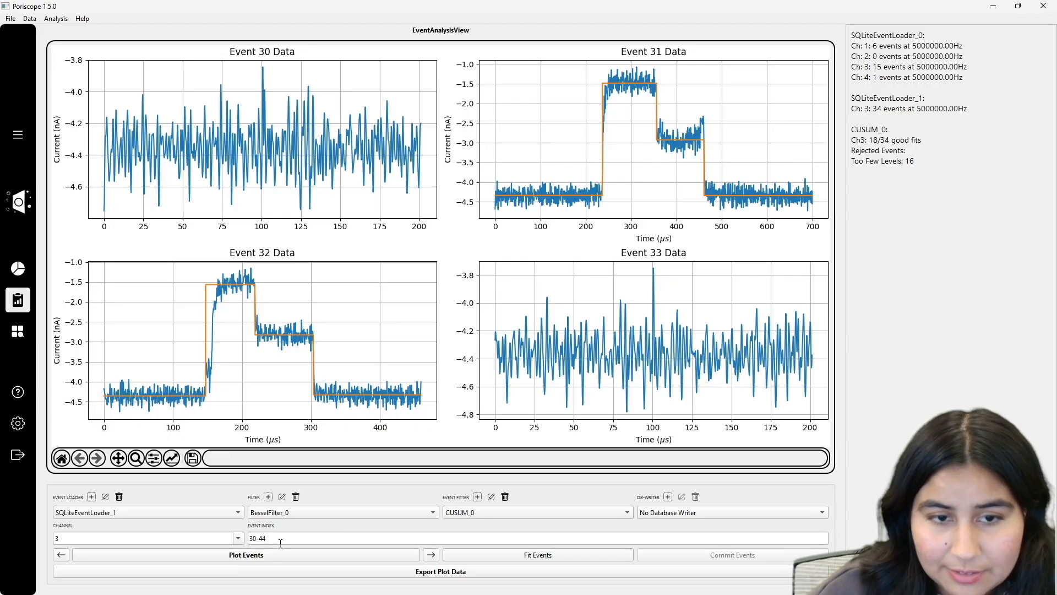
left_click_drag(281, 539, 249, 538)
key("BackSpace")
type("0-12")
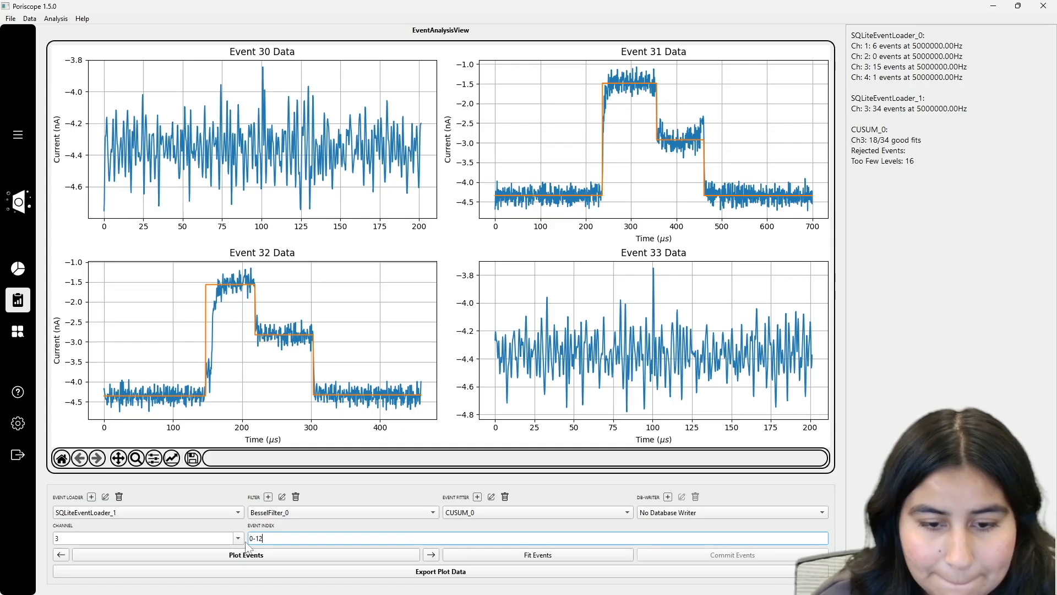
left_click(256, 556)
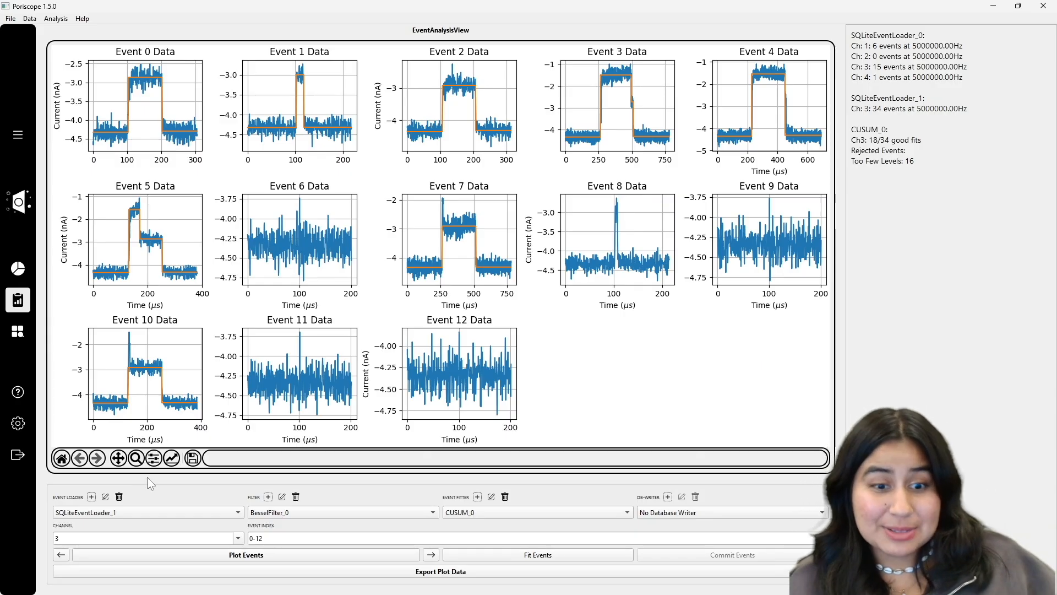
Step: Toggle the event loader to SQLiteEventLoader_0 and back, leaving SQLiteEventLoader_1 selected
left_click(169, 511)
left_click(156, 500)
left_click(156, 514)
left_click(144, 527)
left_click(137, 517)
left_click(135, 516)
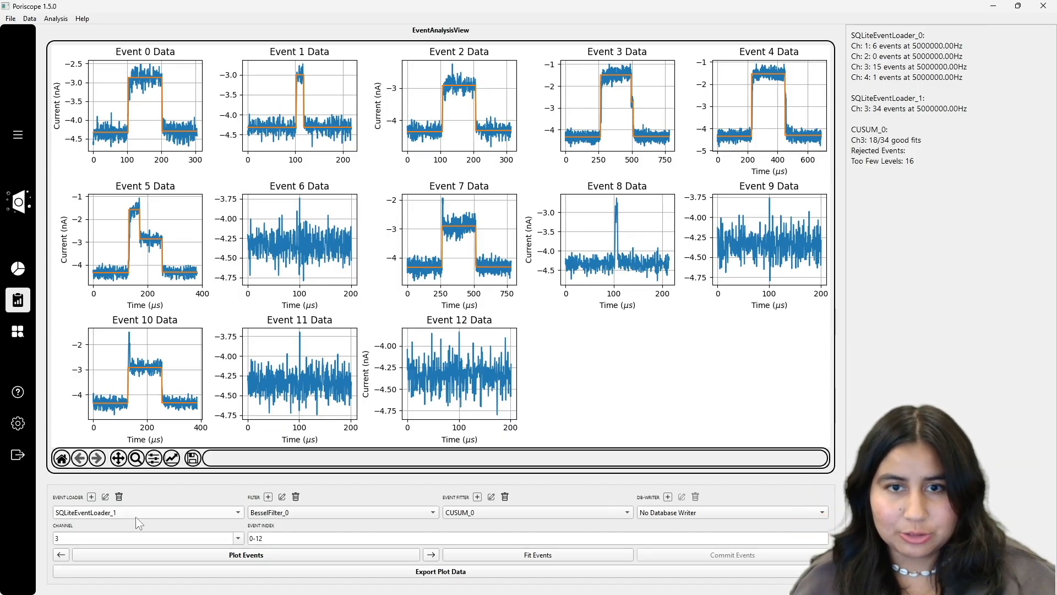
left_click(95, 516)
left_click(101, 521)
left_click(103, 521)
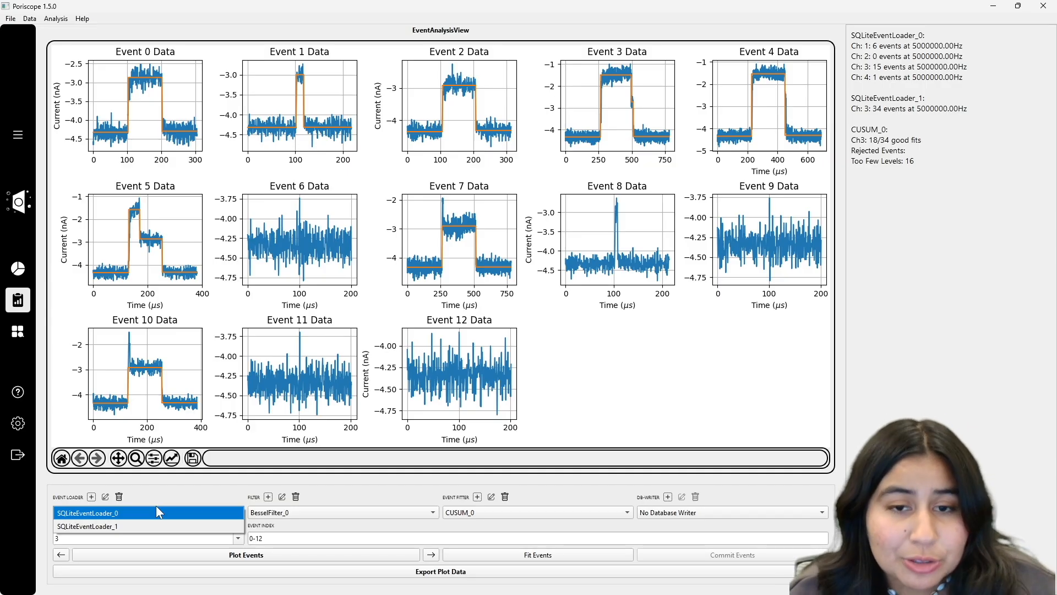
left_click(639, 334)
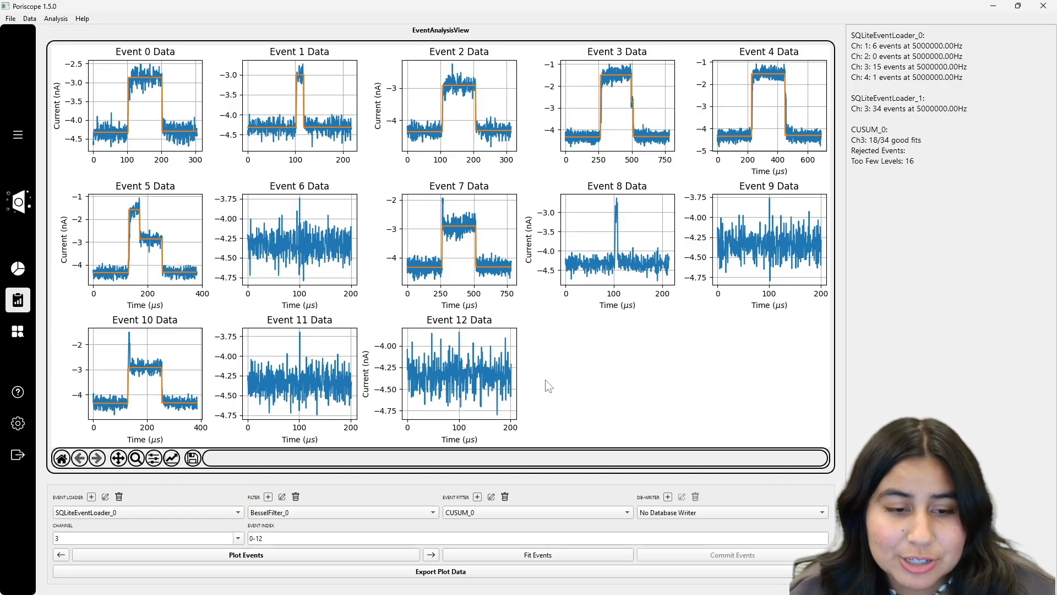
left_click(143, 511)
left_click(141, 521)
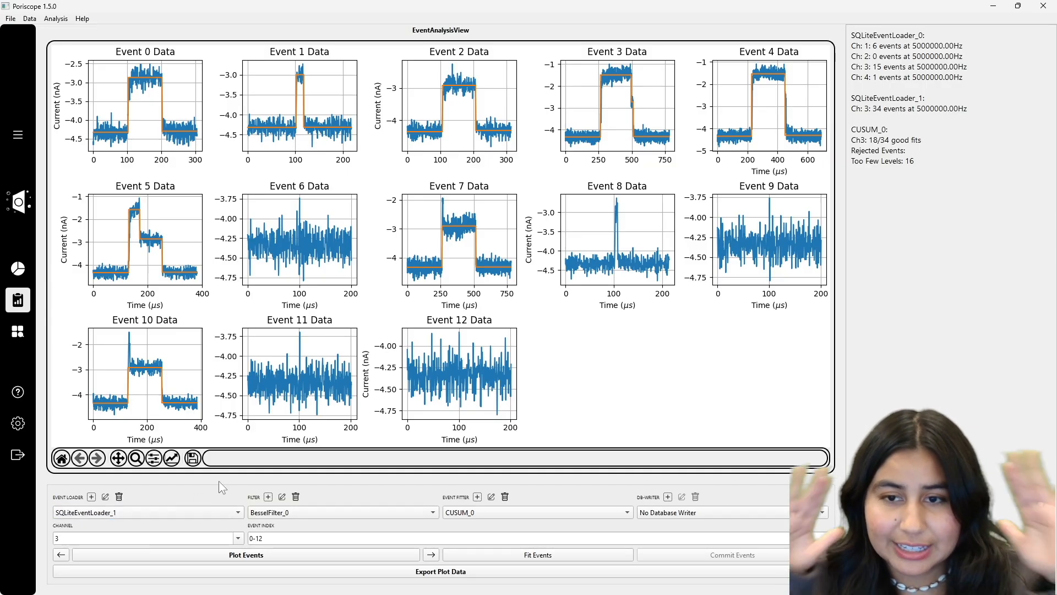
left_click(502, 511)
left_click(502, 511)
left_click(491, 497)
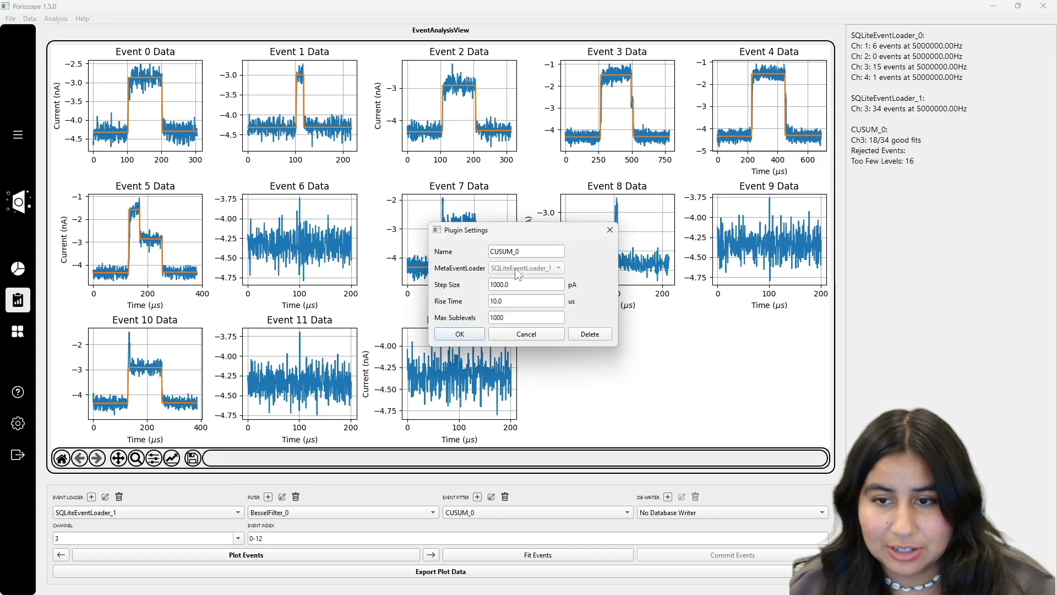
left_click(609, 230)
left_click(215, 515)
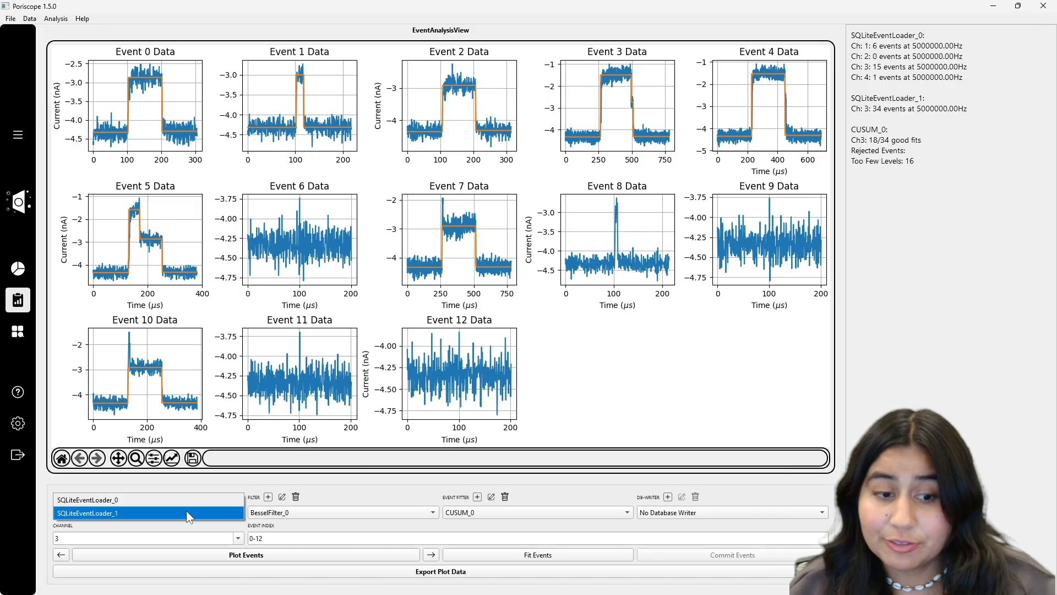
left_click(92, 513)
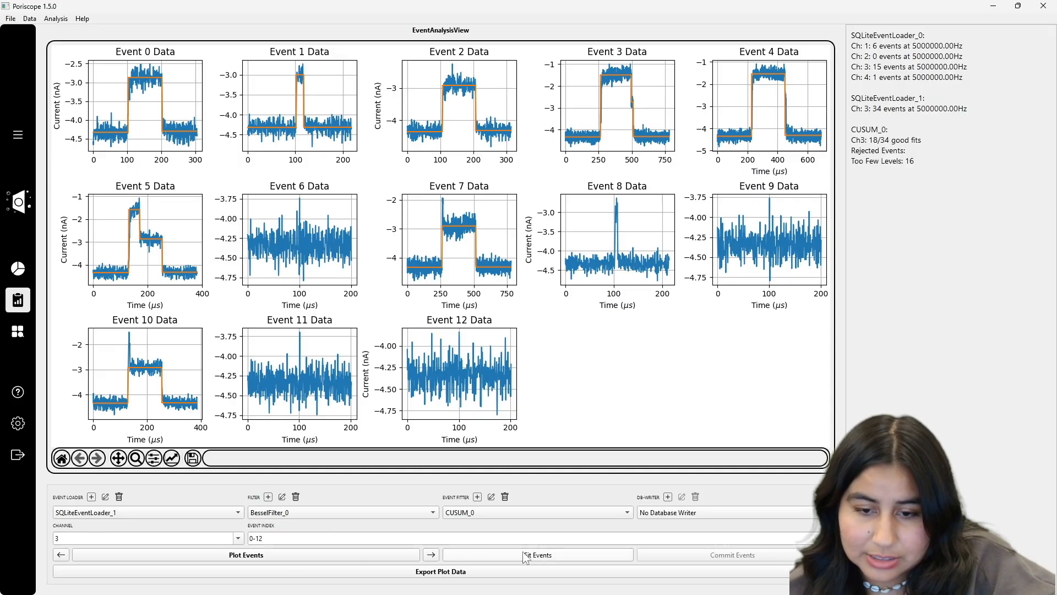
Step: Page back and forth through events 0-12, 13-25 and 26-38, ending on 13-25
left_click(431, 555)
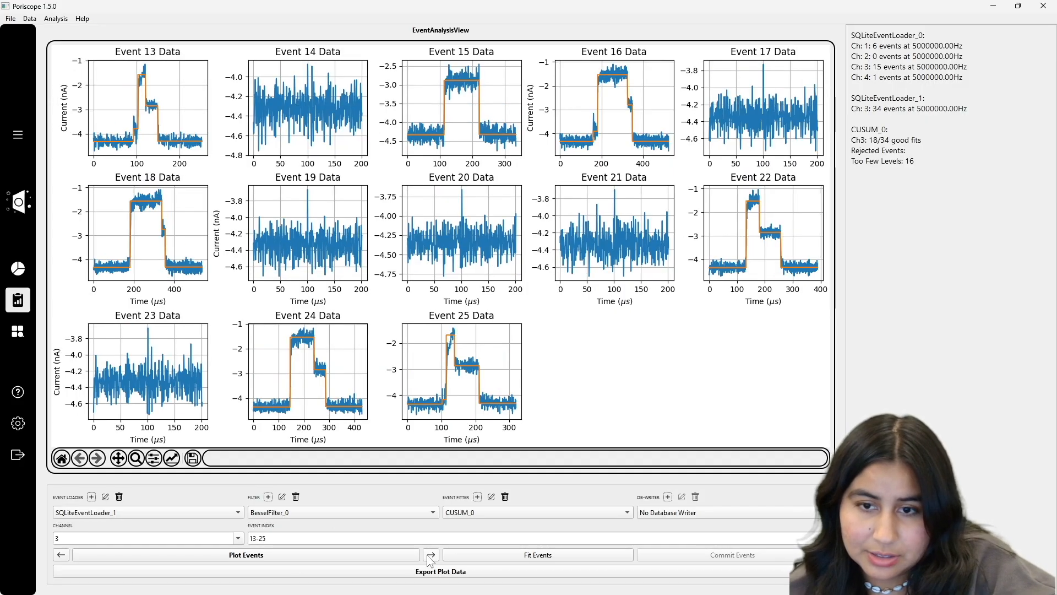
left_click(60, 555)
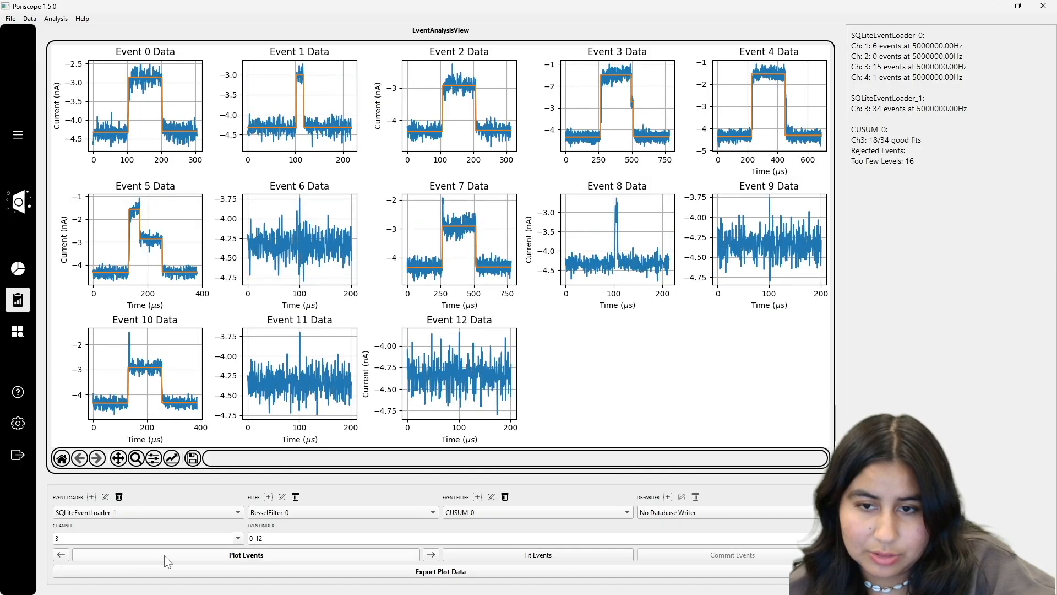
left_click(431, 555)
left_click(431, 555)
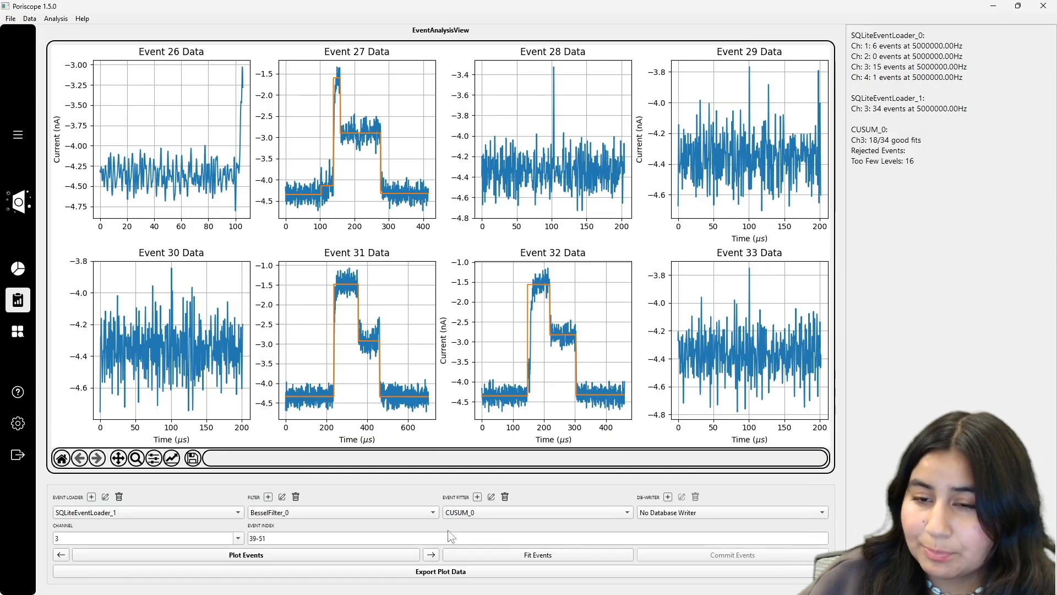
left_click(68, 554)
left_click(70, 555)
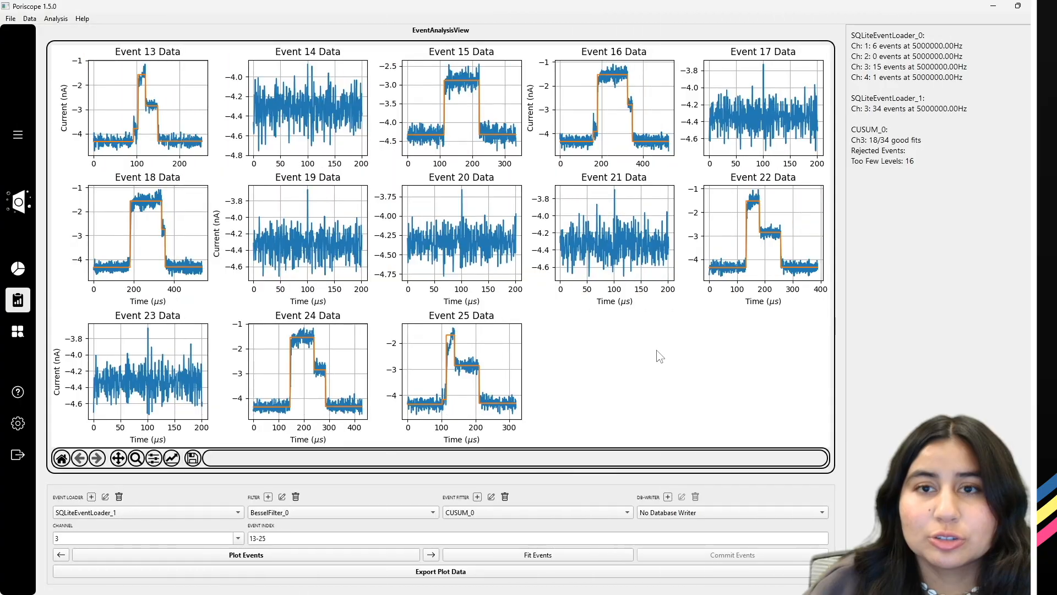
left_click(668, 496)
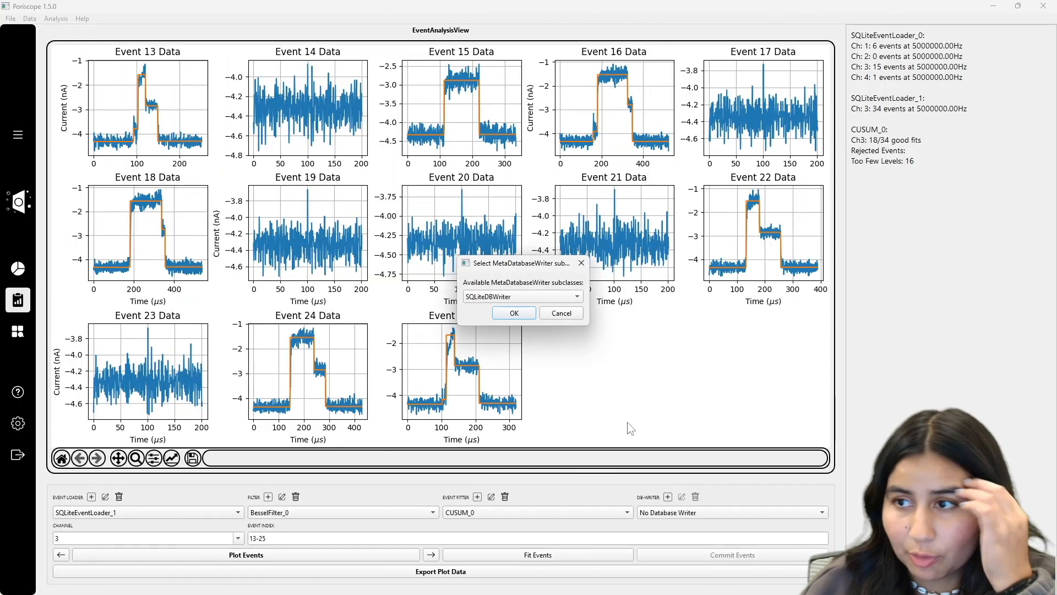
Step: Add an SQLiteDBWriter with experiment 'tutorial', 200 mV, 10 nm membrane and 10 S/m conductivity
left_click(489, 293)
left_click(495, 296)
left_click(512, 313)
left_click(532, 285)
type("tutorial")
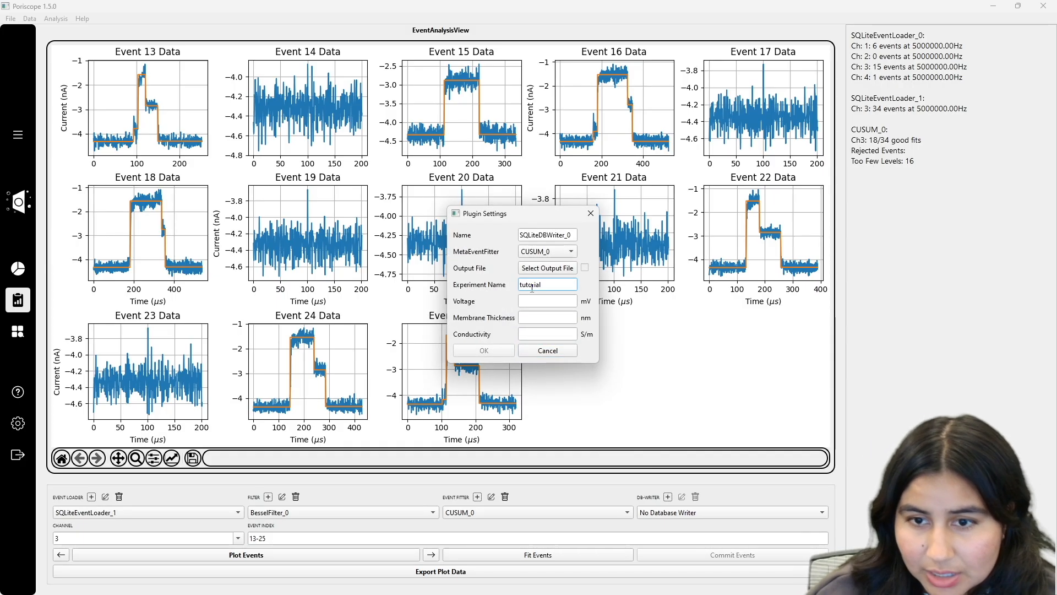
left_click(538, 302)
type("200")
left_click(539, 319)
type("10")
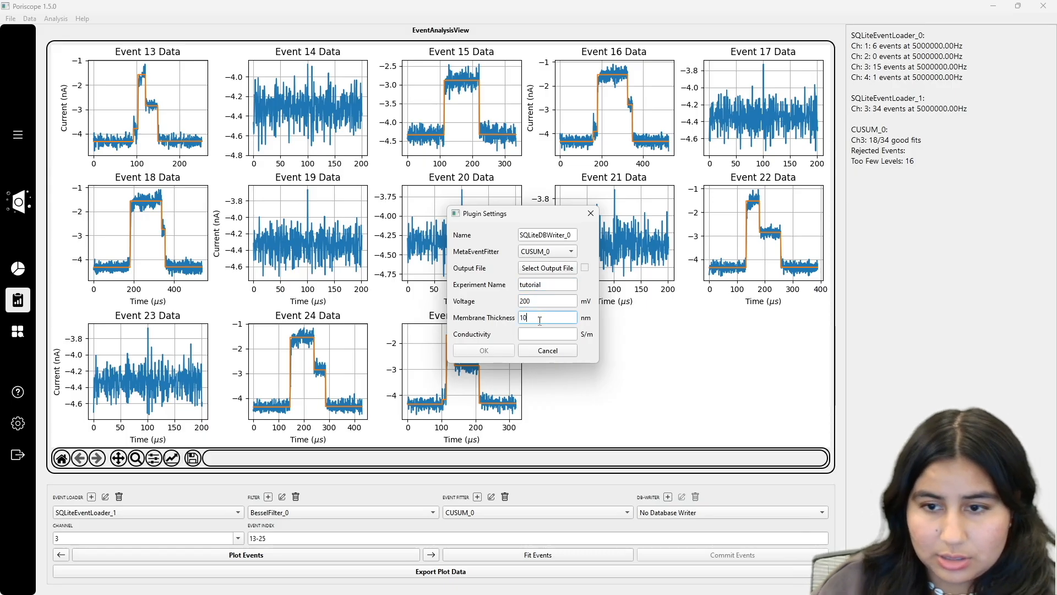
left_click(540, 332)
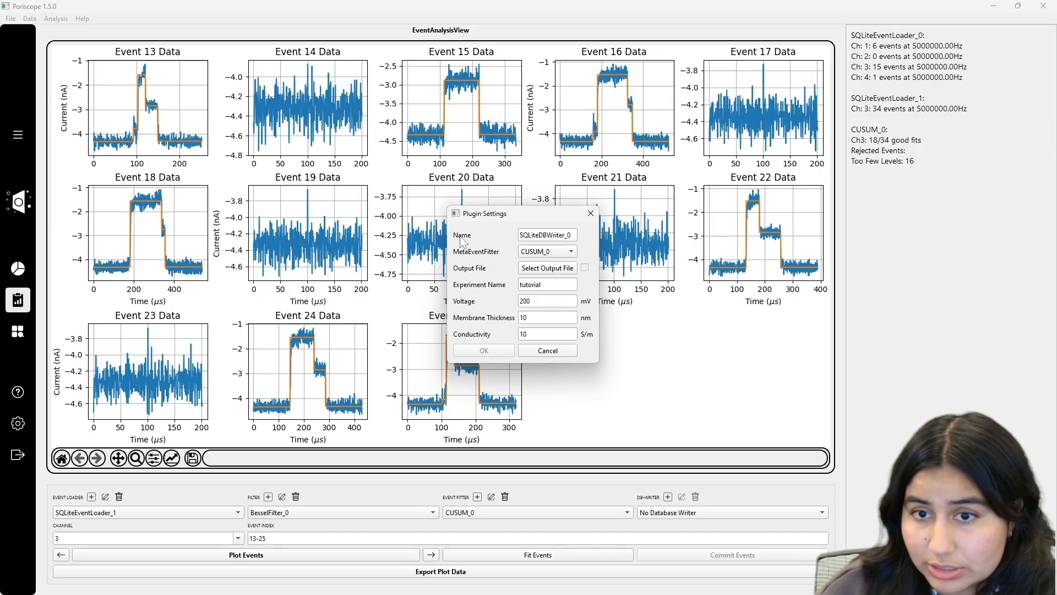
Step: Save its output file as tutorial_DB2 and keep SQLiteDBWriter_0 as the database writer
left_click(548, 269)
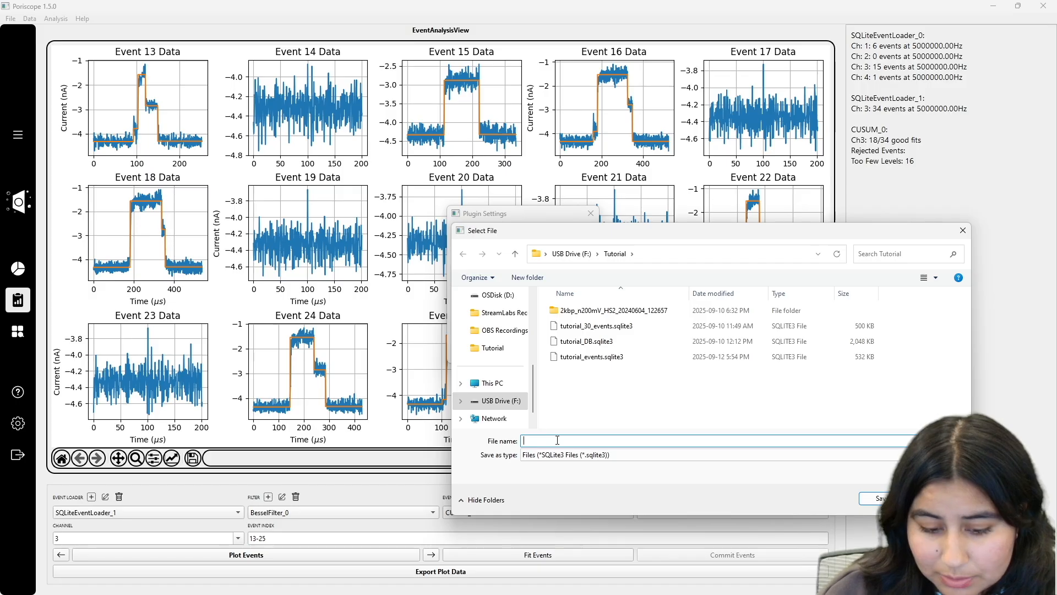
type("tutorial_DB2")
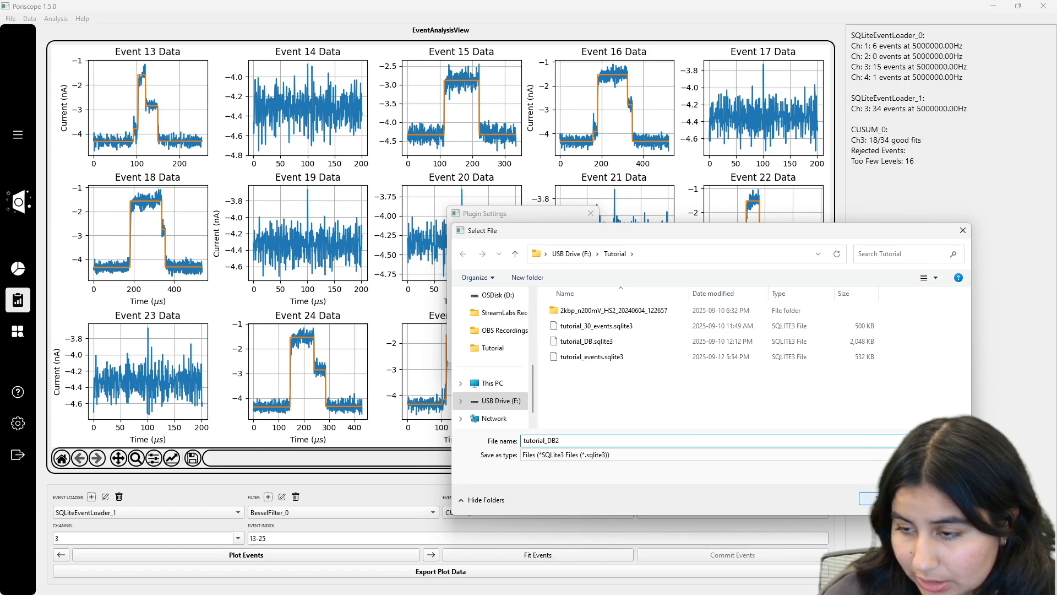
key("Return")
left_click(475, 351)
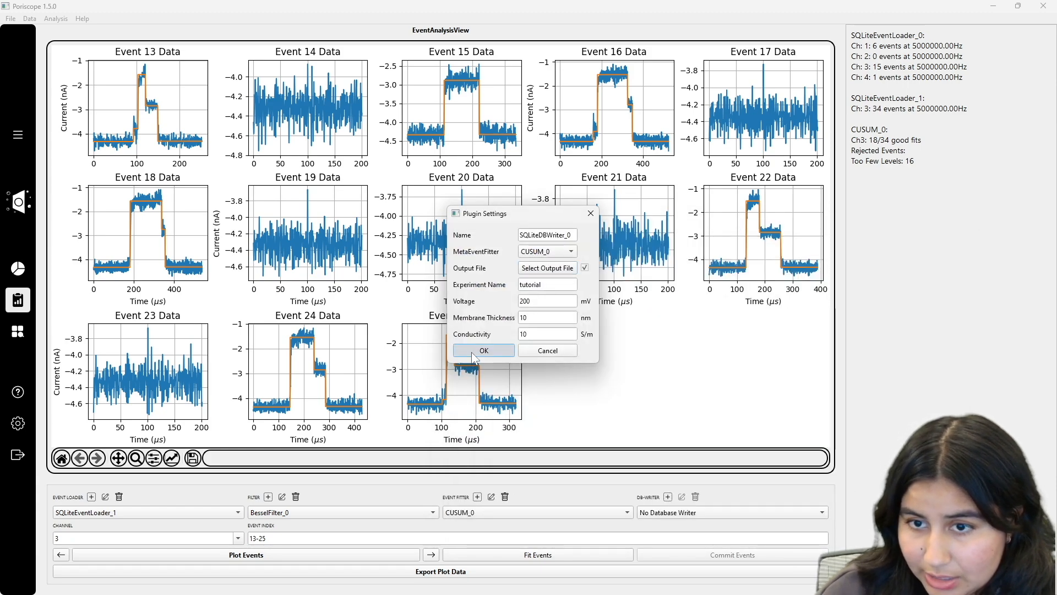
left_click(661, 515)
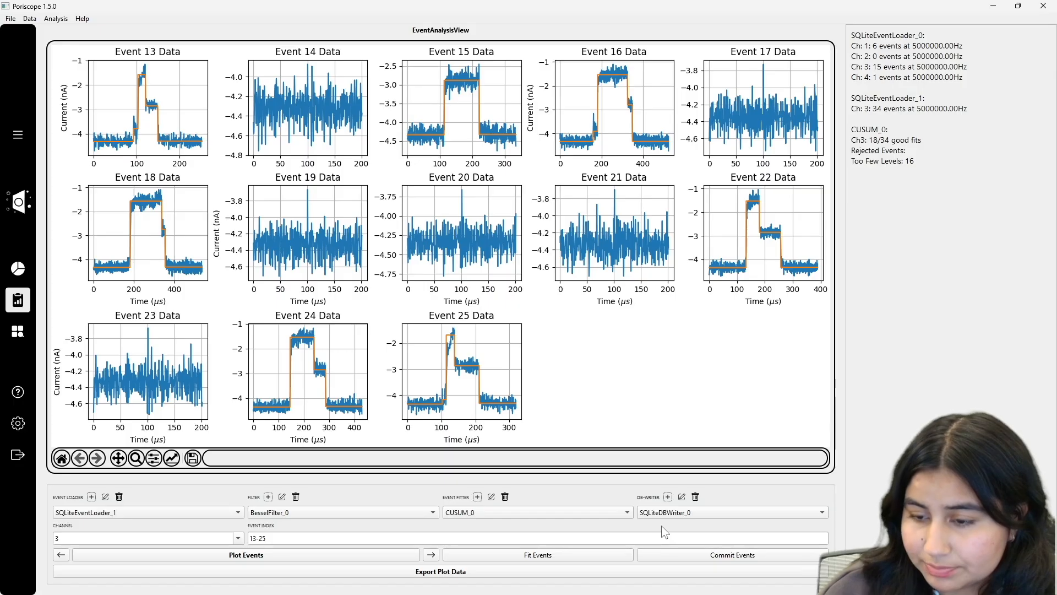
Step: Commit the channel-3 fits and confirm the info panel reports 18/18 events written out of 34
left_click(677, 555)
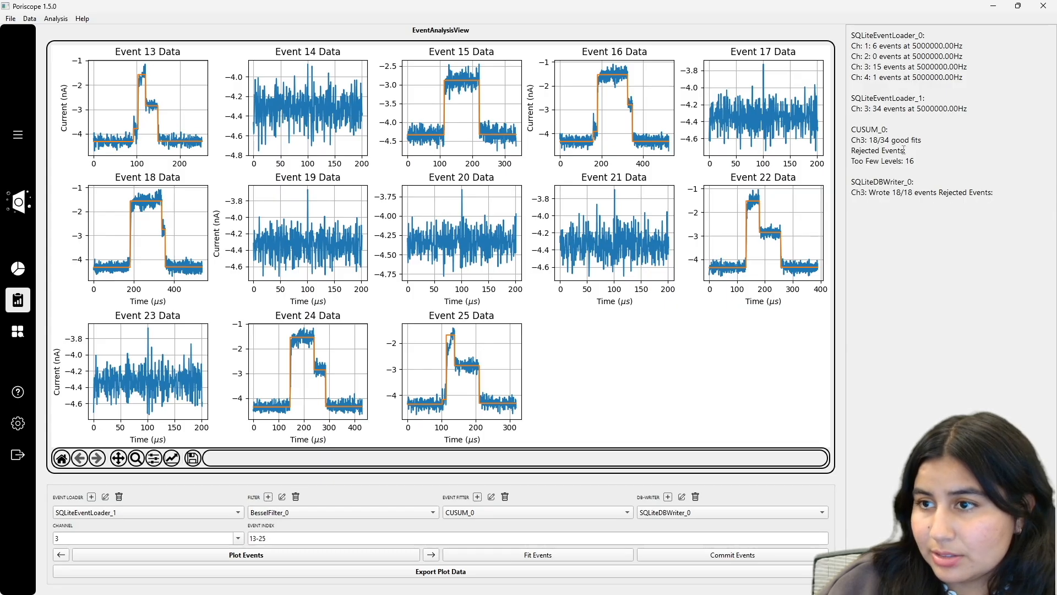
left_click_drag(869, 140, 928, 135)
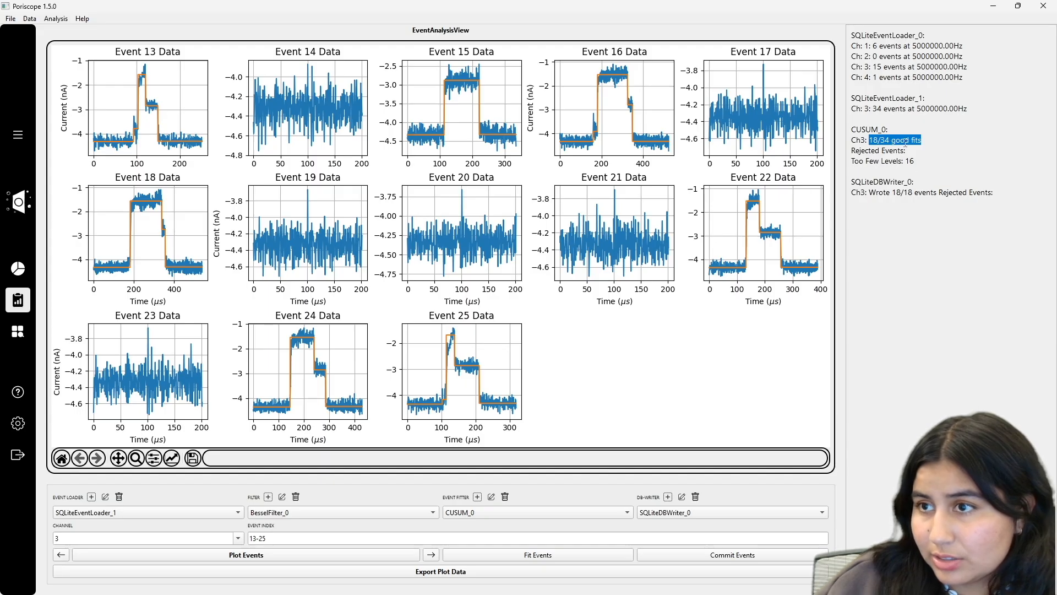
double_click(883, 141)
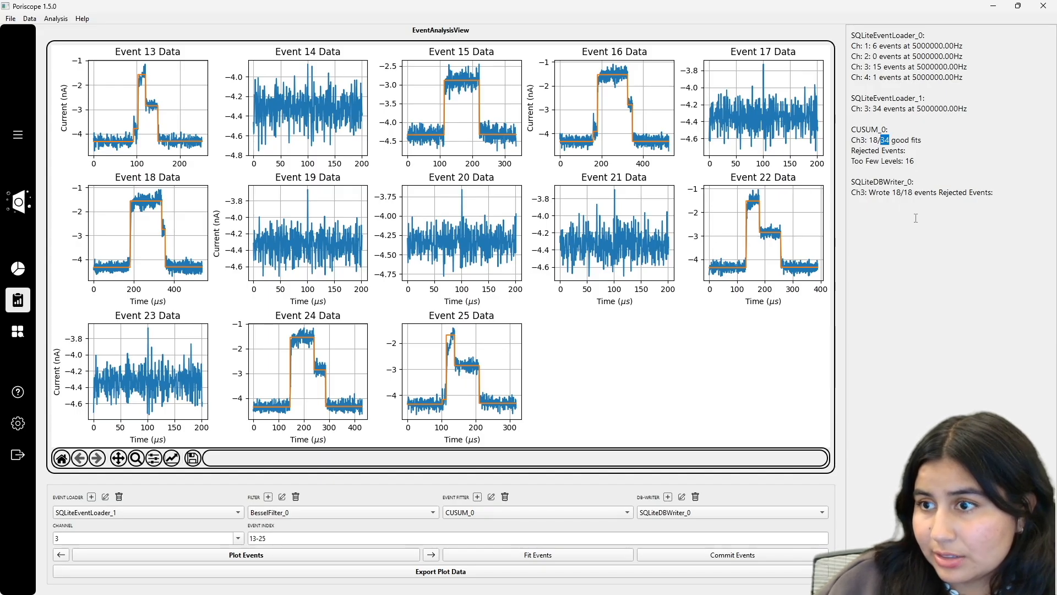
left_click_drag(861, 192, 977, 193)
left_click(964, 219)
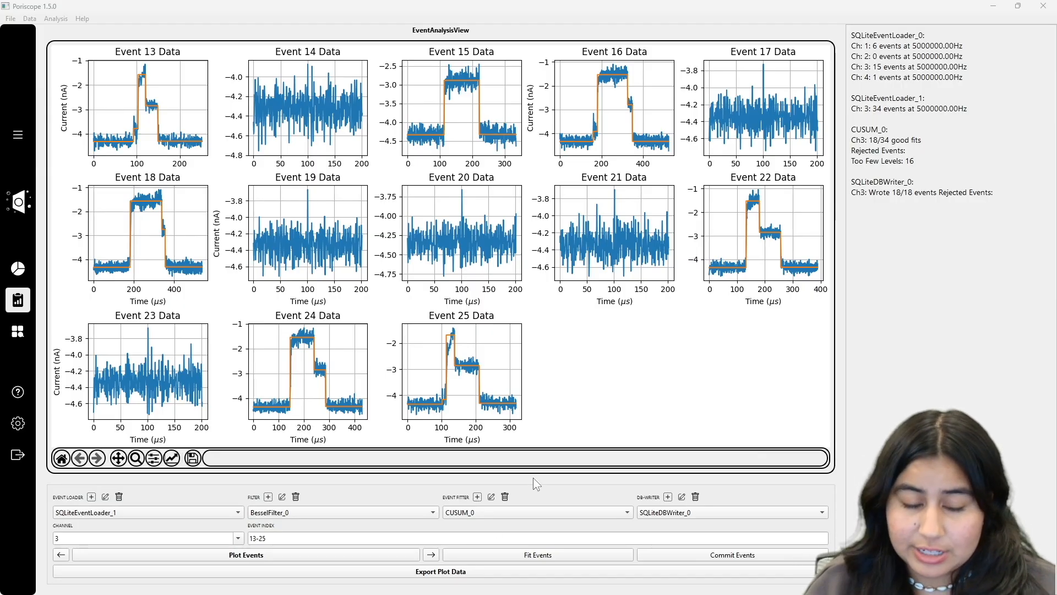
Step: Switch to SQLiteEventLoader_0 and add a CUSUM_1 fitter based on SQLiteEventLoader_0
left_click(187, 508)
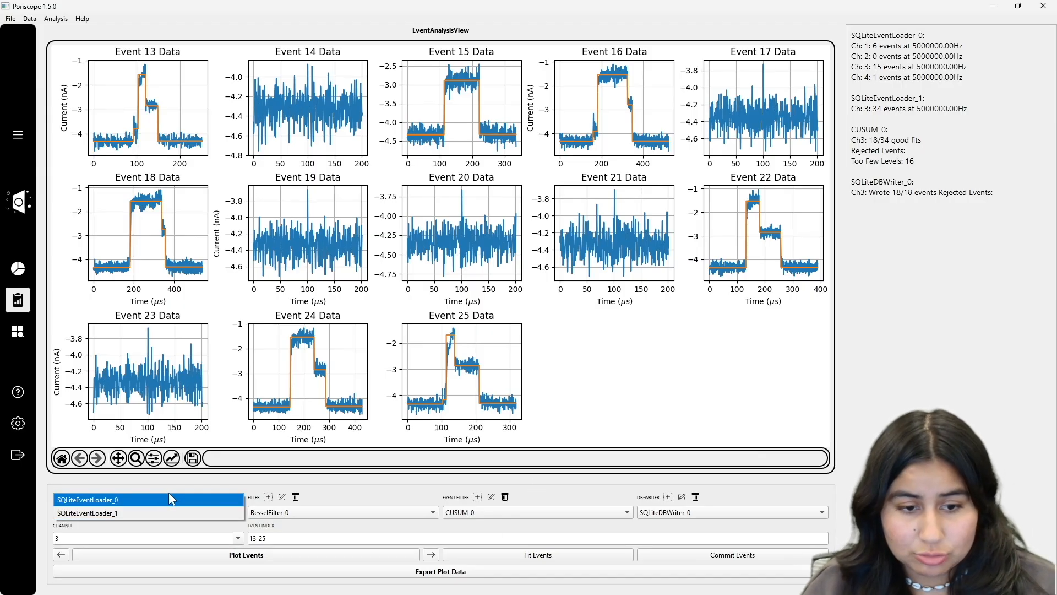
left_click(176, 495)
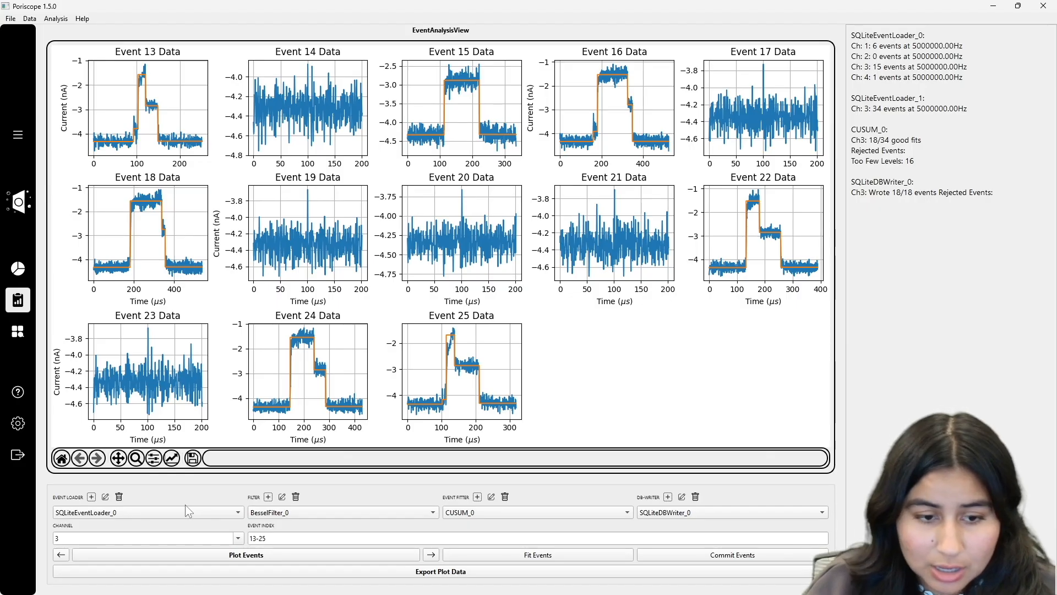
left_click(478, 496)
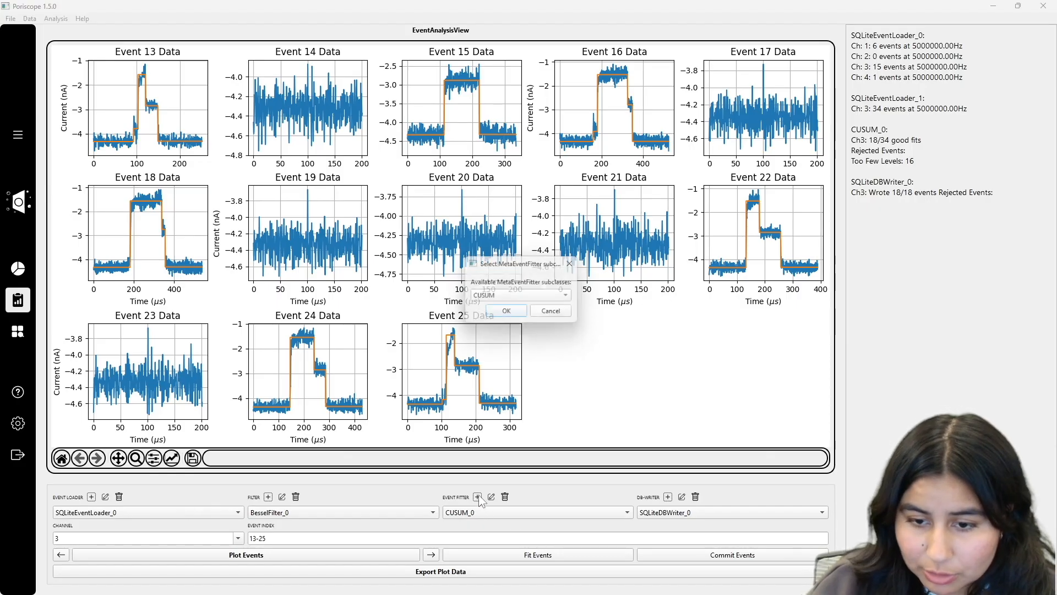
left_click(502, 317)
left_click(528, 268)
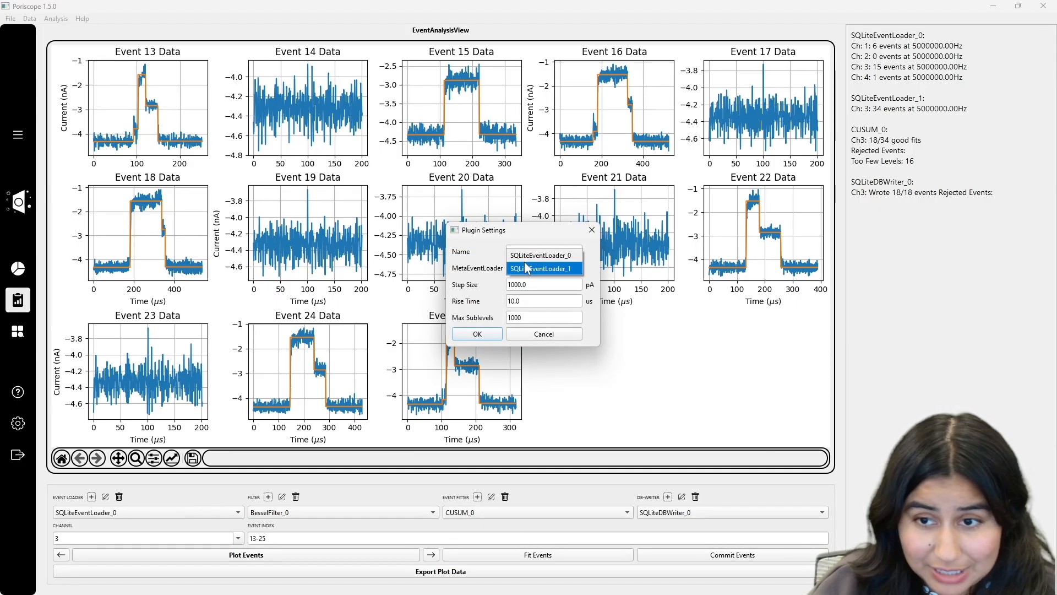
left_click(528, 255)
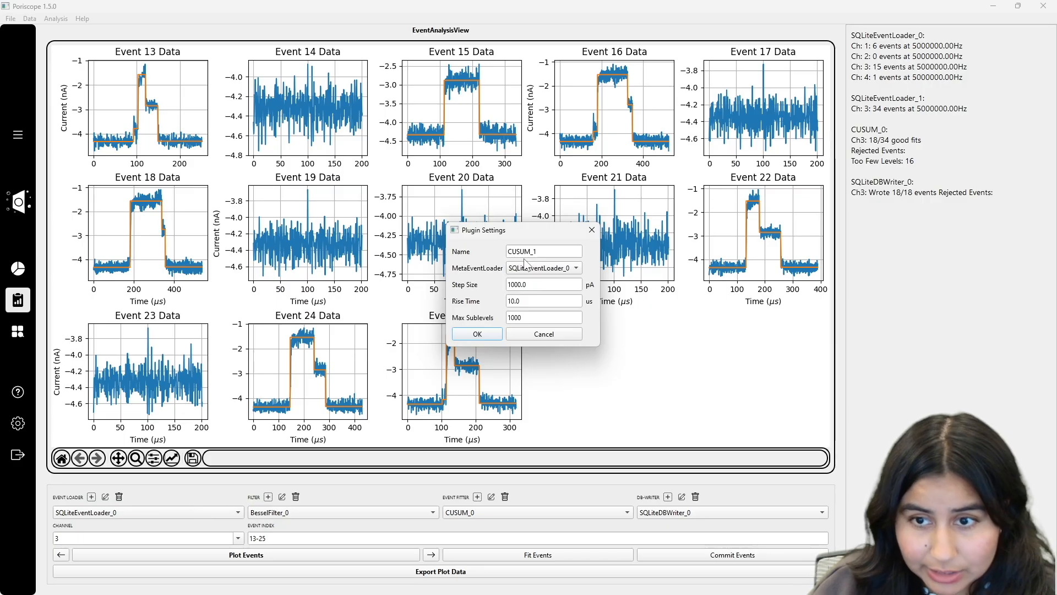
left_click(478, 334)
Step: Add channel 2 to the fitting channels and start fitting channels 2 and 3
left_click(447, 512)
left_click(435, 509)
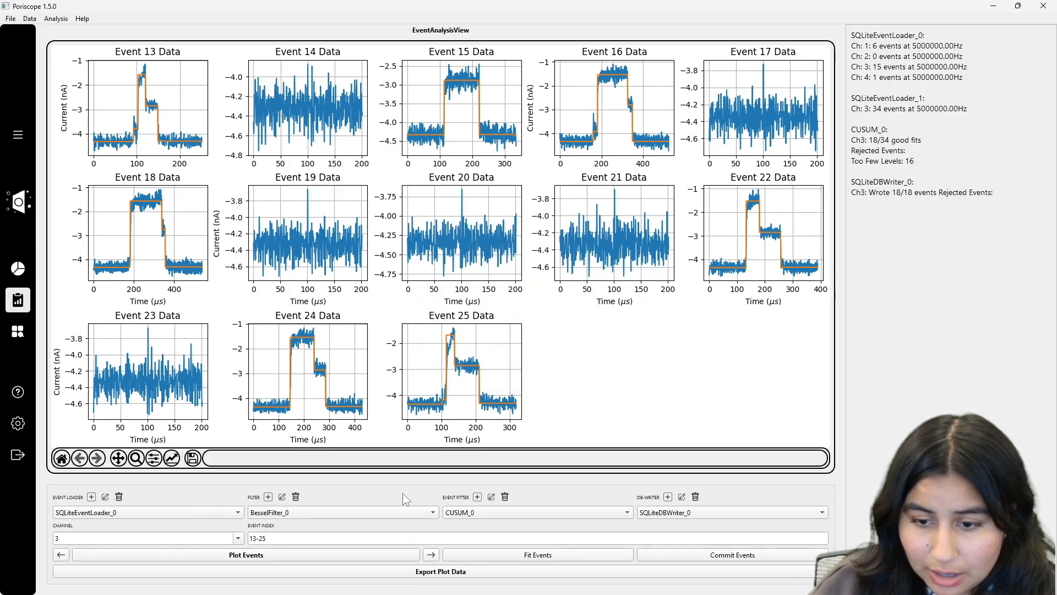
left_click(545, 556)
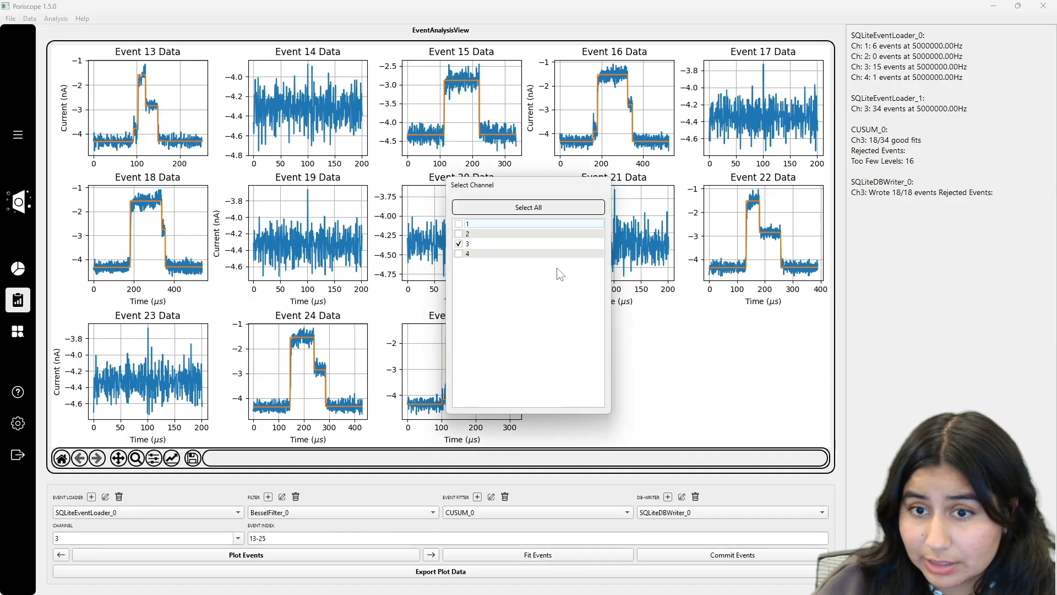
left_click(459, 233)
left_click(680, 385)
left_click(554, 560)
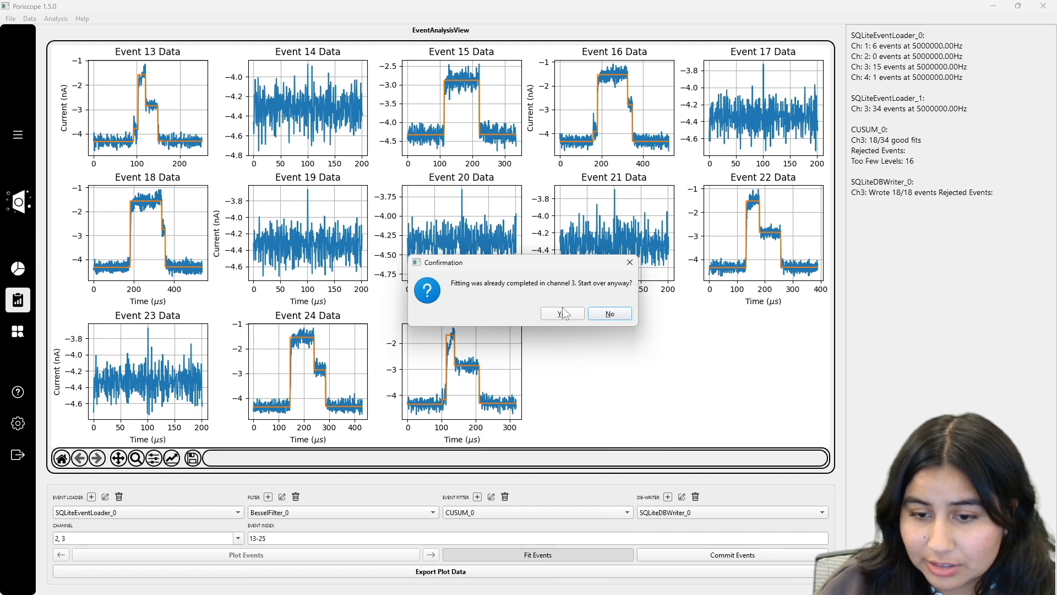
Step: Decline refitting, switch the event fitter to CUSUM_1, and fit channels 2 and 3
left_click(631, 263)
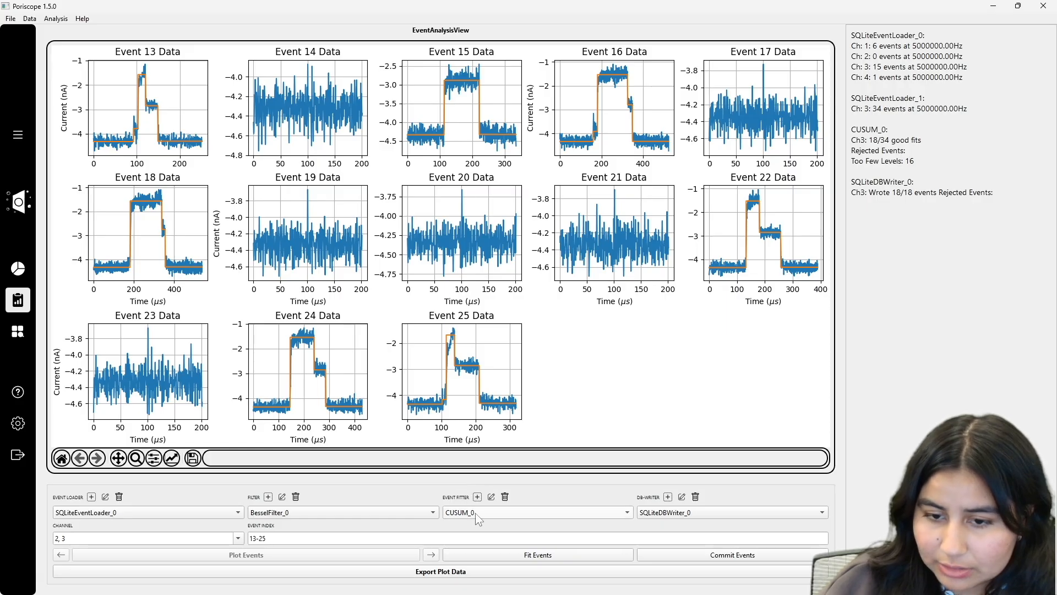
left_click(475, 513)
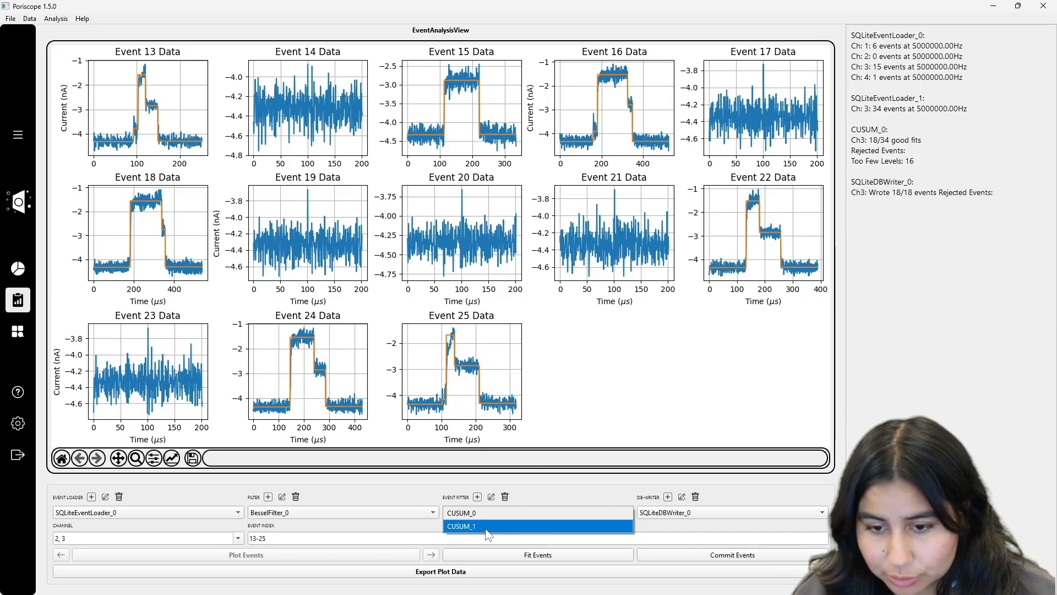
left_click(486, 528)
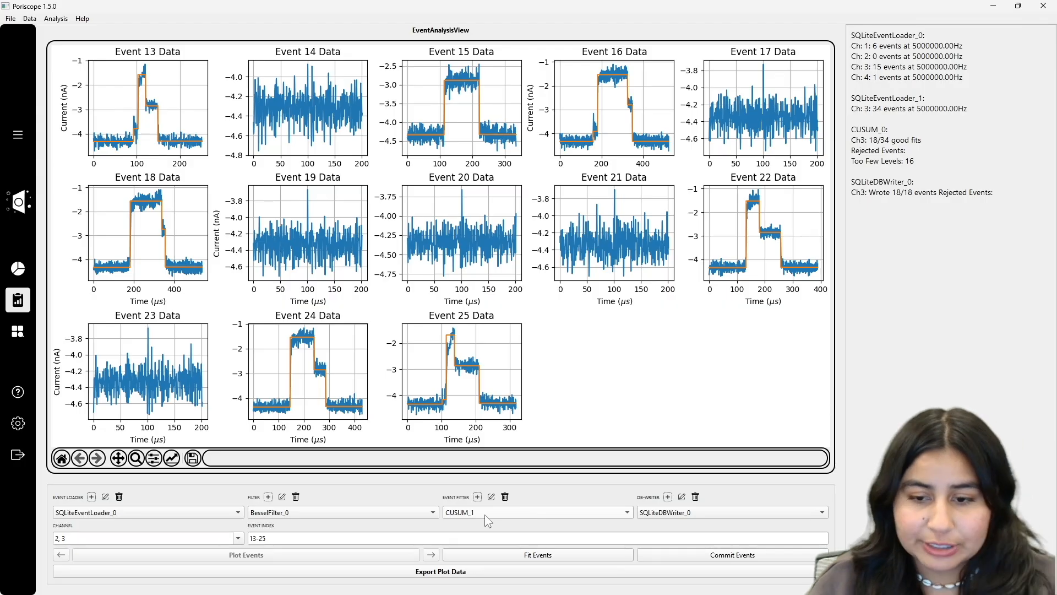
left_click(238, 538)
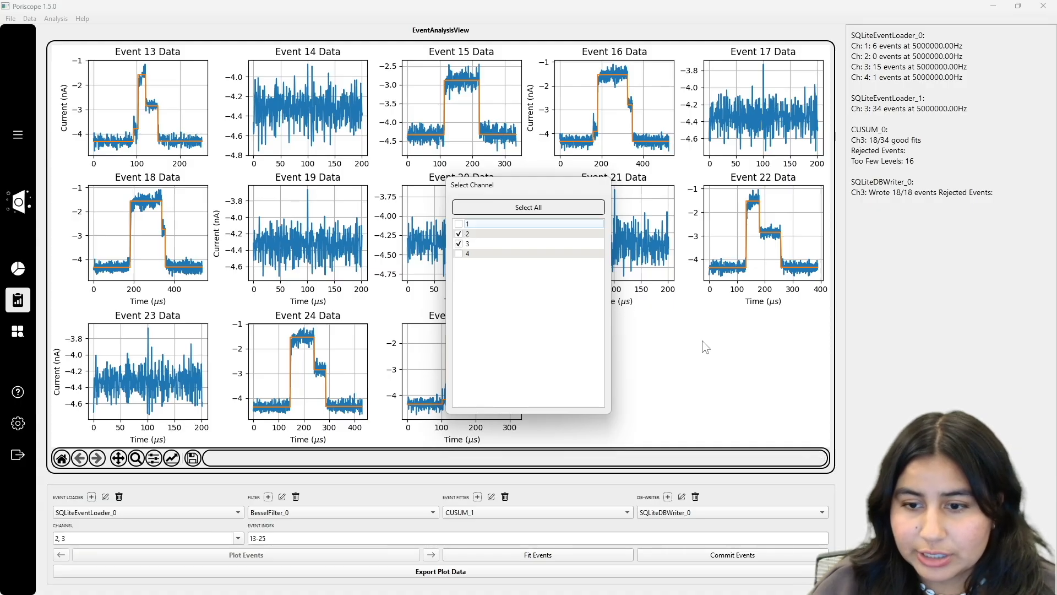
left_click(698, 363)
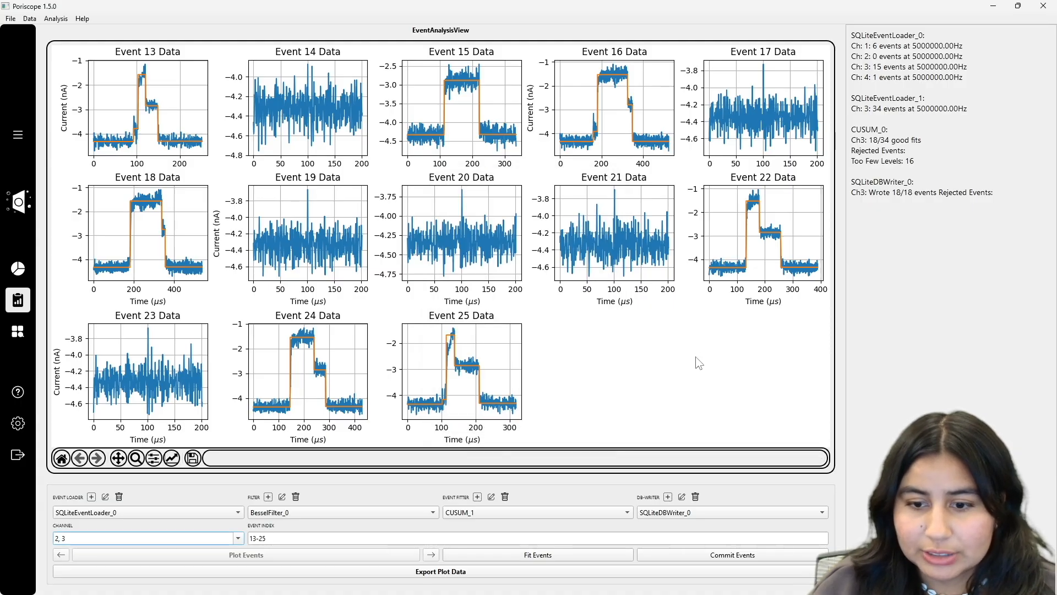
left_click(474, 517)
left_click(473, 517)
left_click(473, 517)
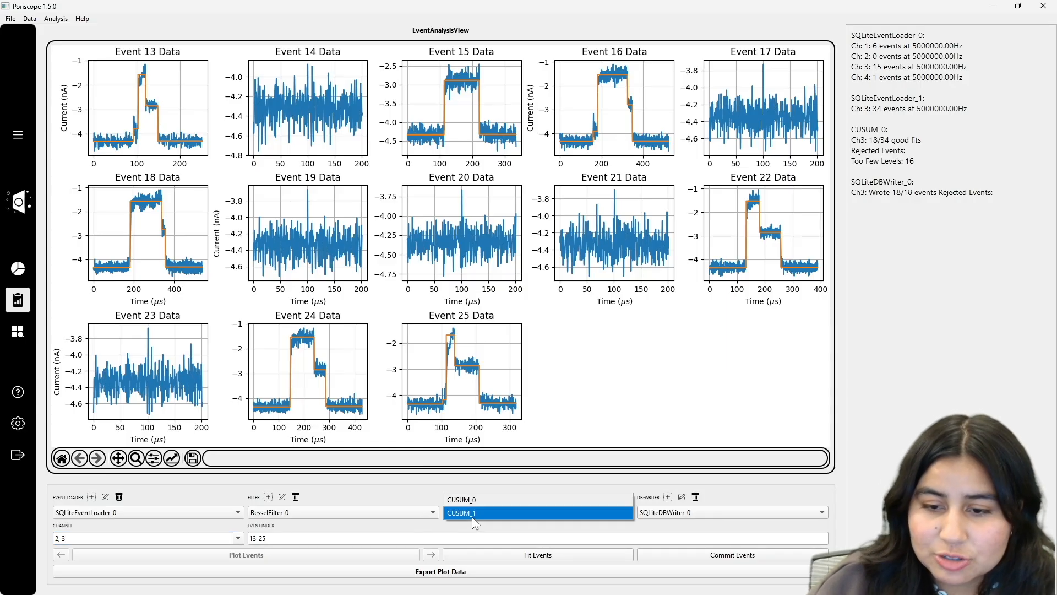
left_click(471, 516)
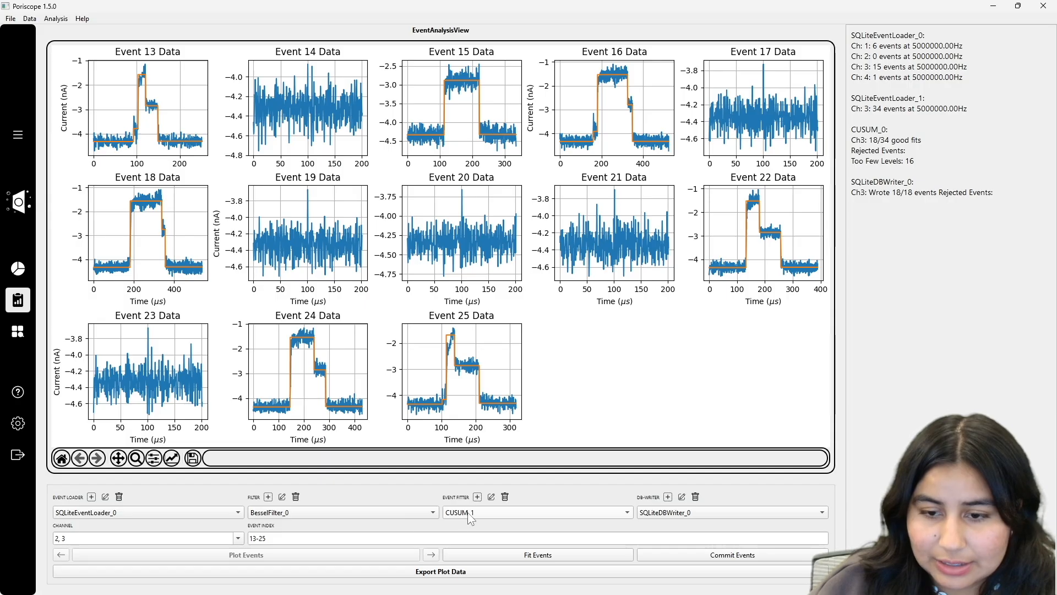
left_click(468, 512)
left_click(468, 512)
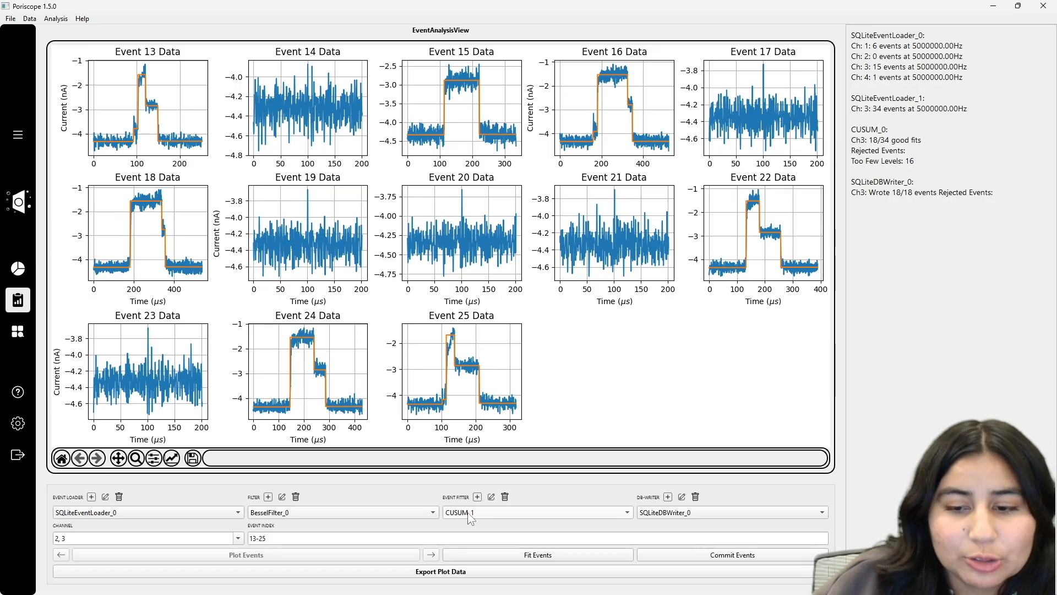
left_click(488, 556)
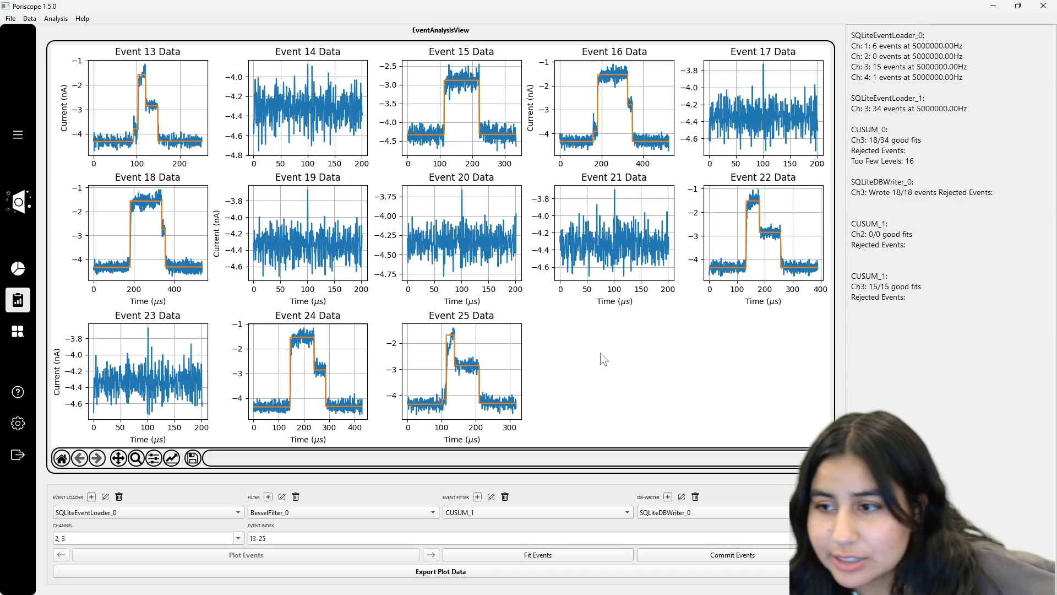
Step: Review the results: 15/15 good fits on channel 3 and 0/0 on channel 2
left_click_drag(851, 286, 924, 299)
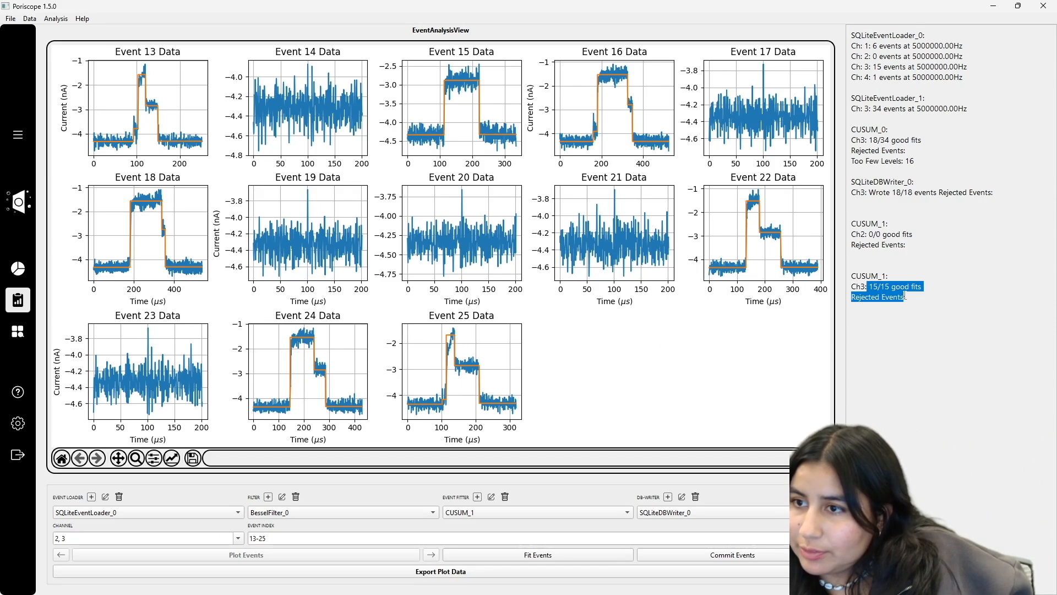
left_click(926, 300)
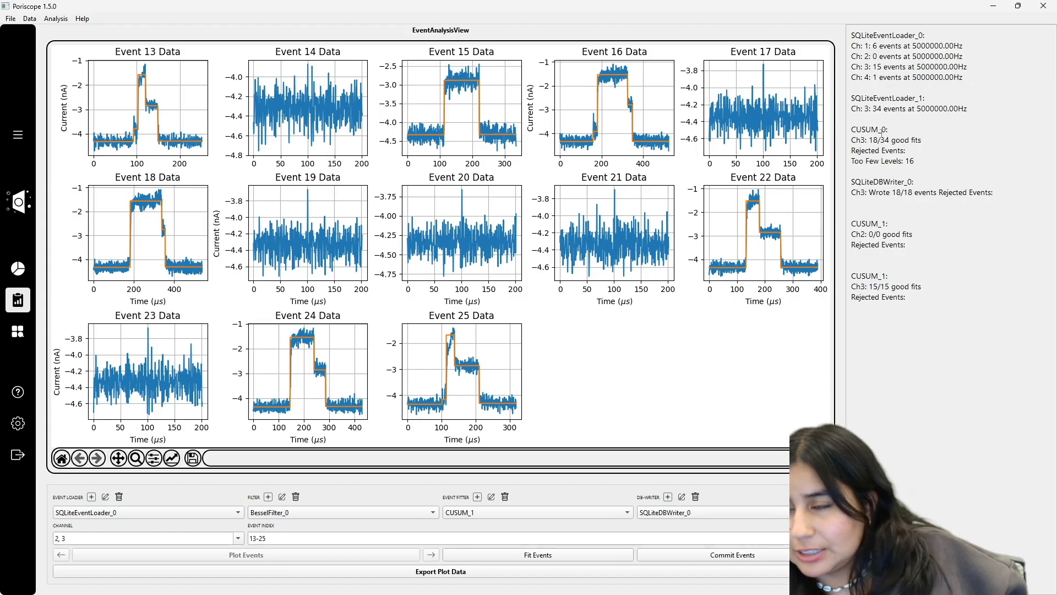
left_click_drag(911, 299, 865, 298)
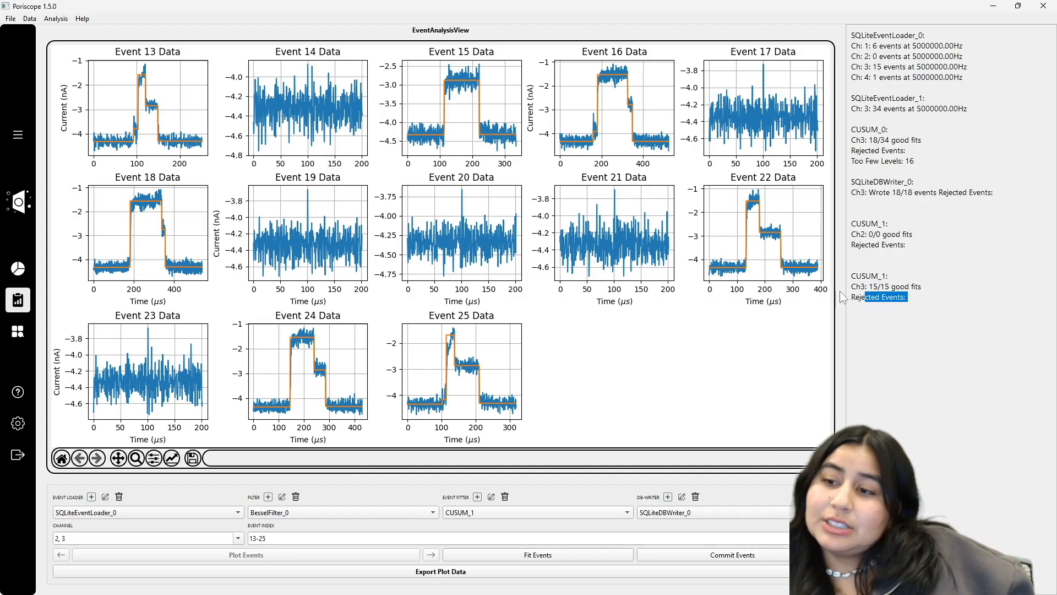
left_click_drag(865, 68, 868, 70)
triple_click(868, 67)
mouse_move(851, 285)
left_mouse_down()
mouse_move(924, 300)
mouse_move(852, 297)
left_mouse_up()
left_click_drag(851, 234, 905, 246)
triple_click(892, 242)
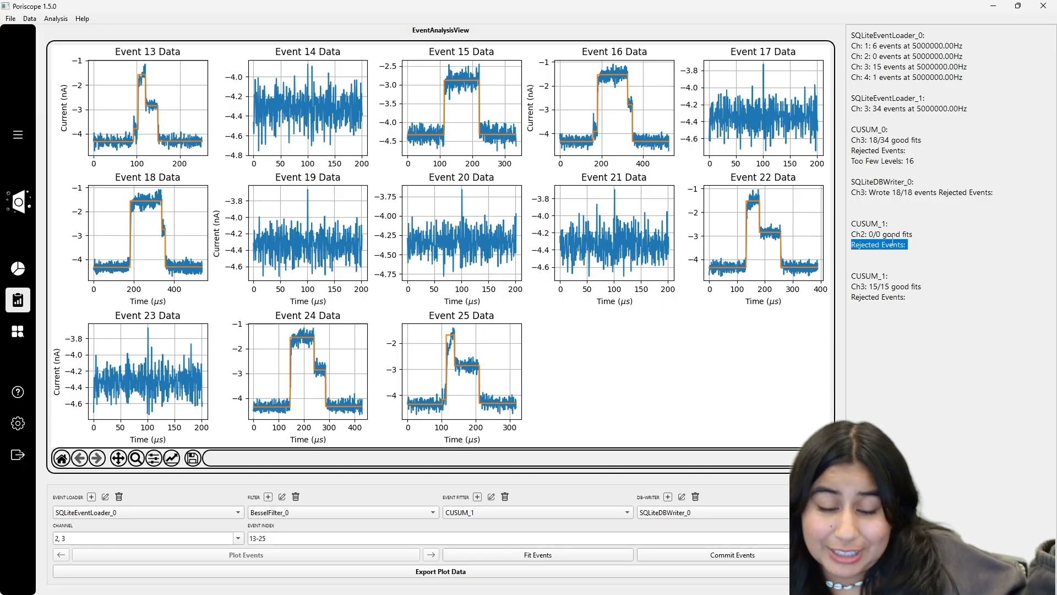
Step: Set the event range to 0-15, keep only channel 3 selected, and plot the events
double_click(302, 541)
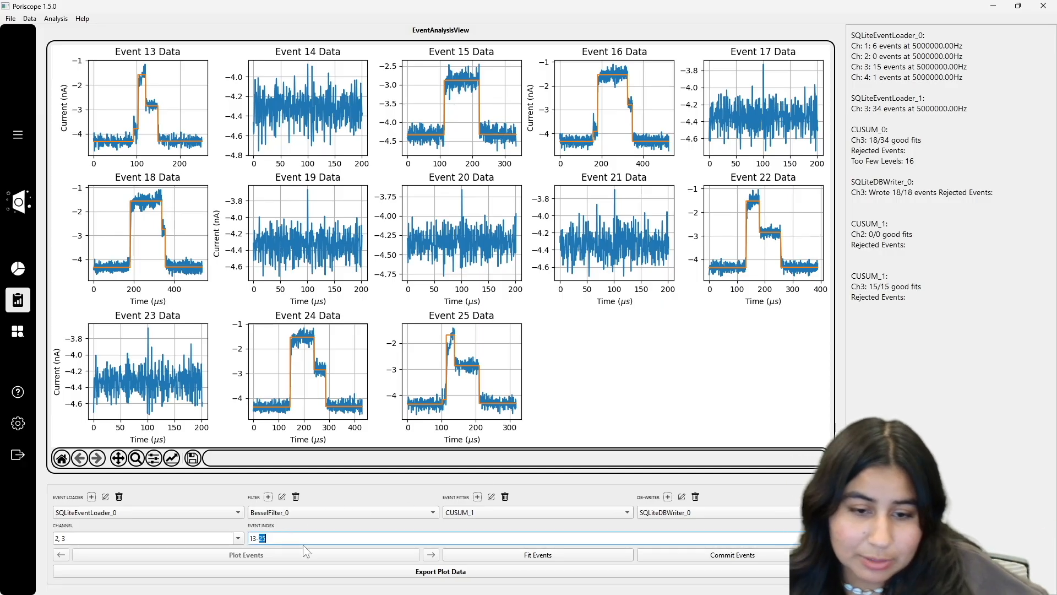
triple_click(276, 542)
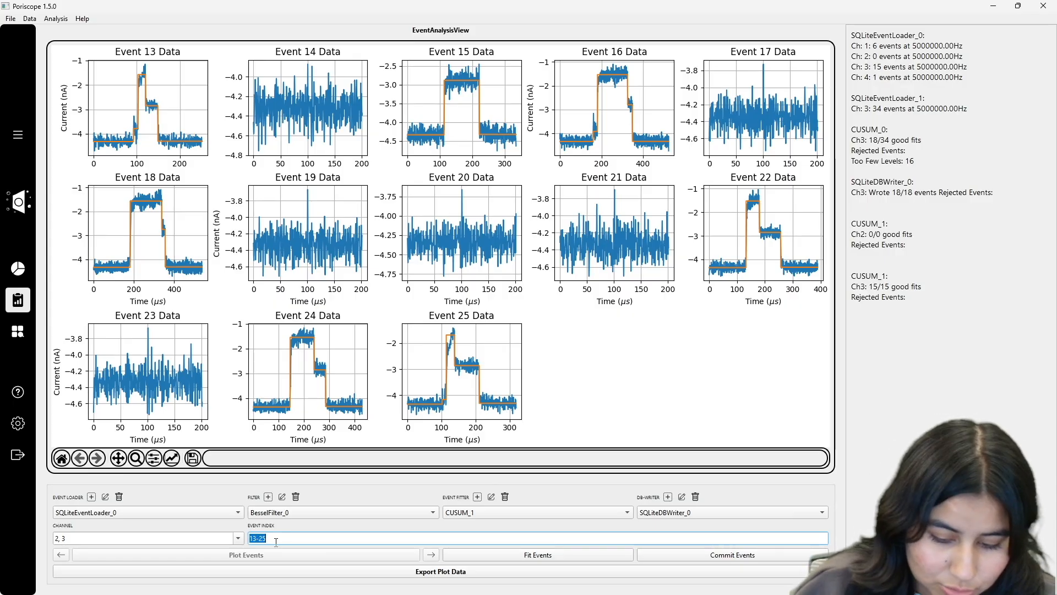
type("0-15")
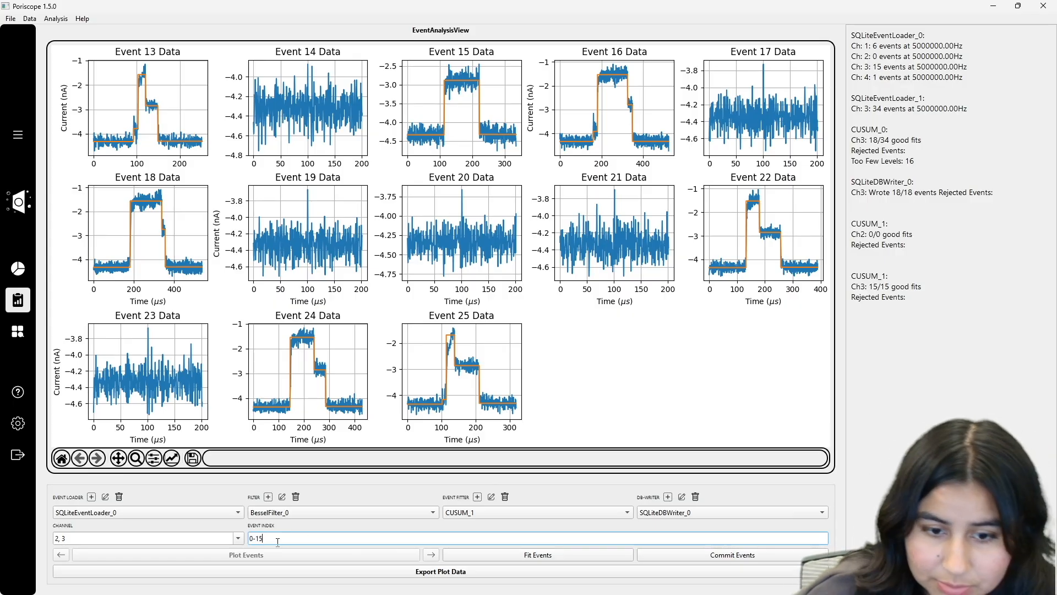
left_click(137, 508)
left_click(137, 510)
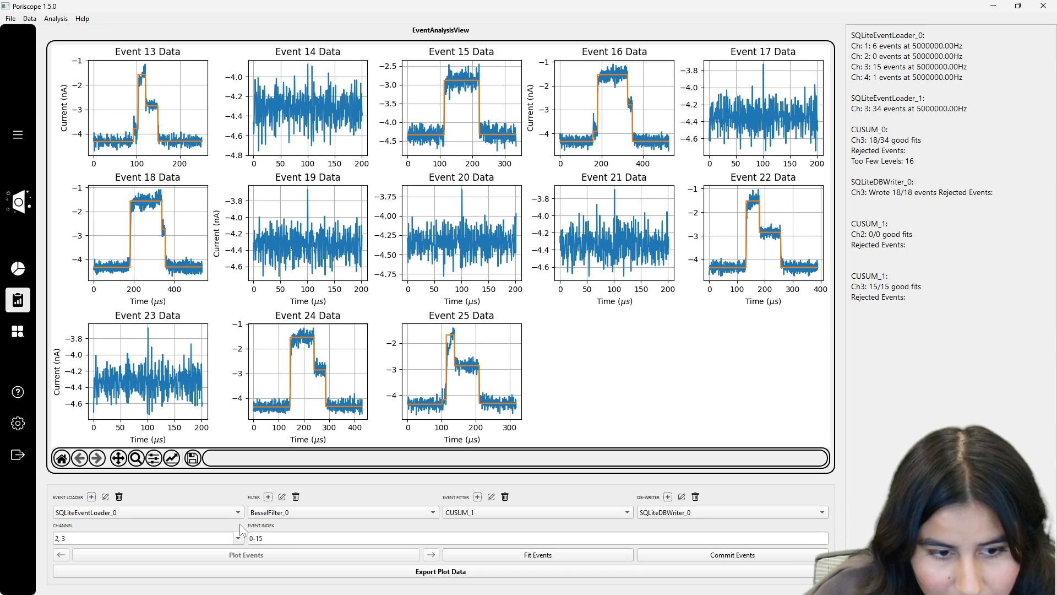
left_click(240, 538)
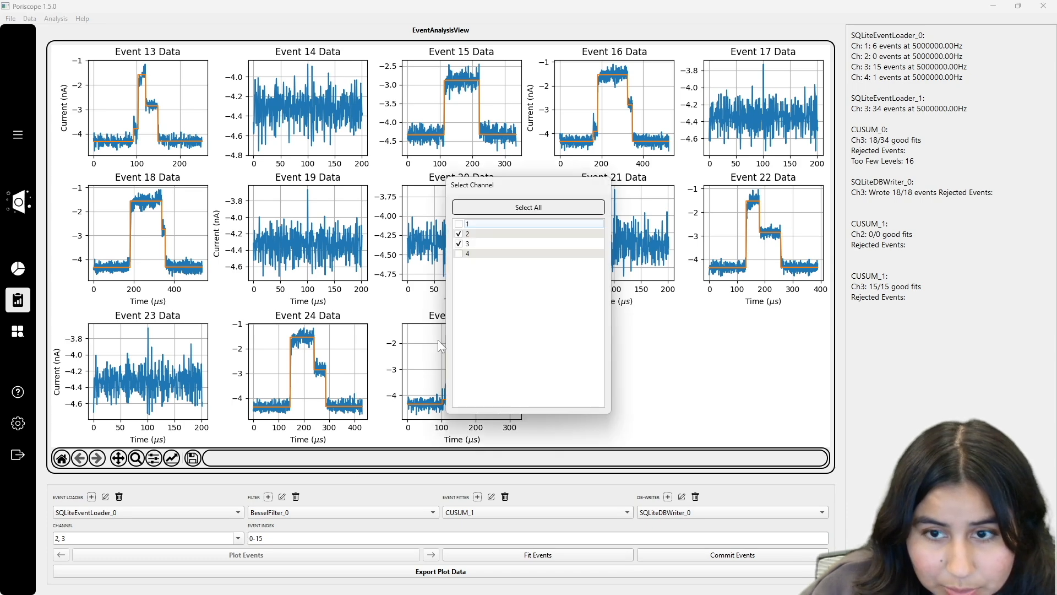
left_click(459, 234)
left_click(691, 353)
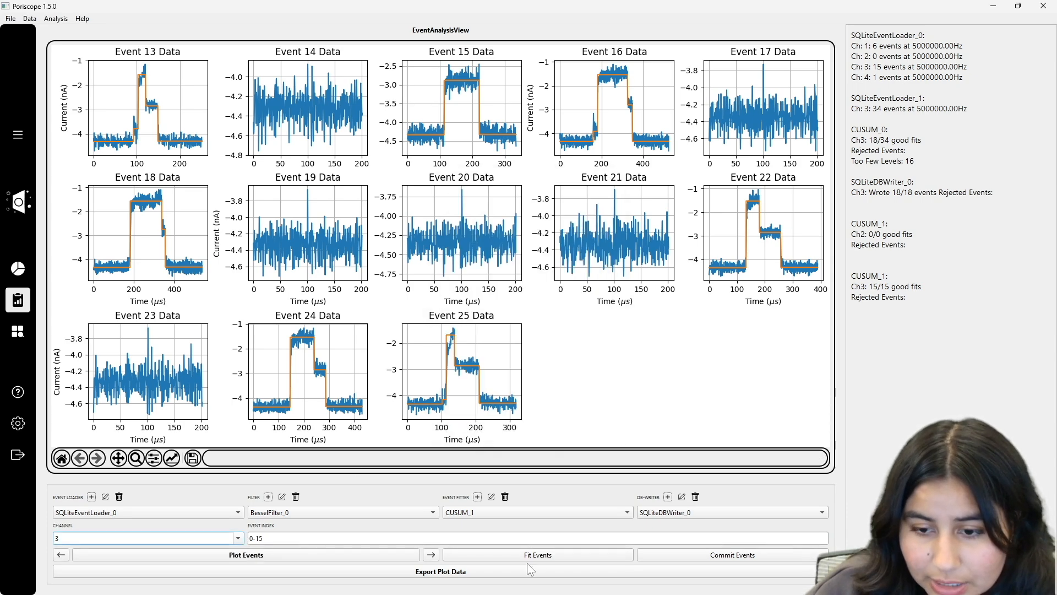
left_click(248, 555)
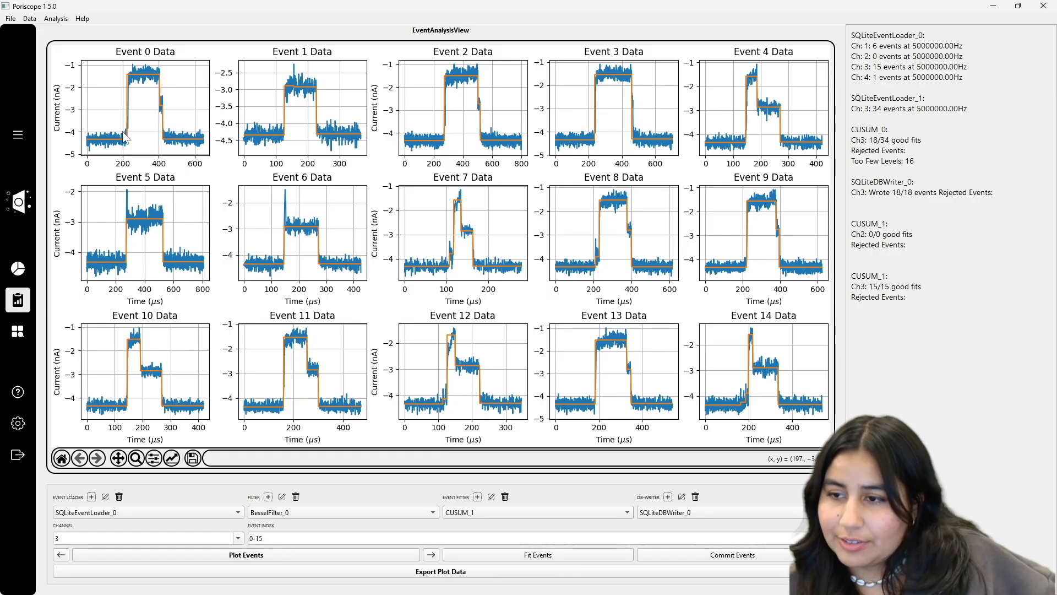
Step: Open SQLiteDBWriter_0's Plugin Settings from the edit icon beside the DB-Writer box
left_click(681, 497)
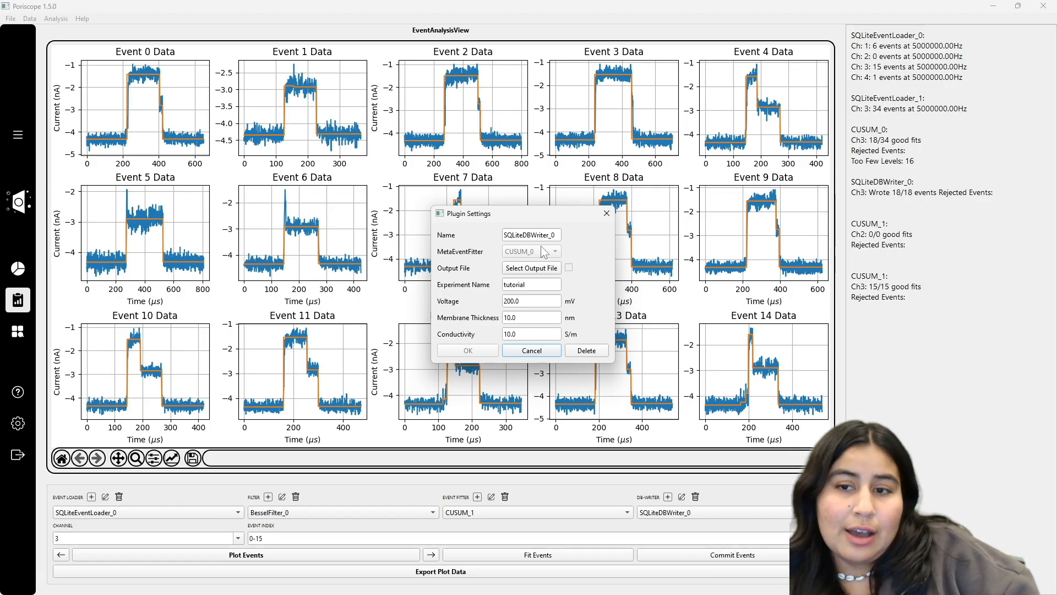
Step: Add a new SQLite writer linked to CUSUM_1 with output file tutorial_DB2.sqlite3
left_click(607, 214)
left_click(668, 496)
left_click(514, 313)
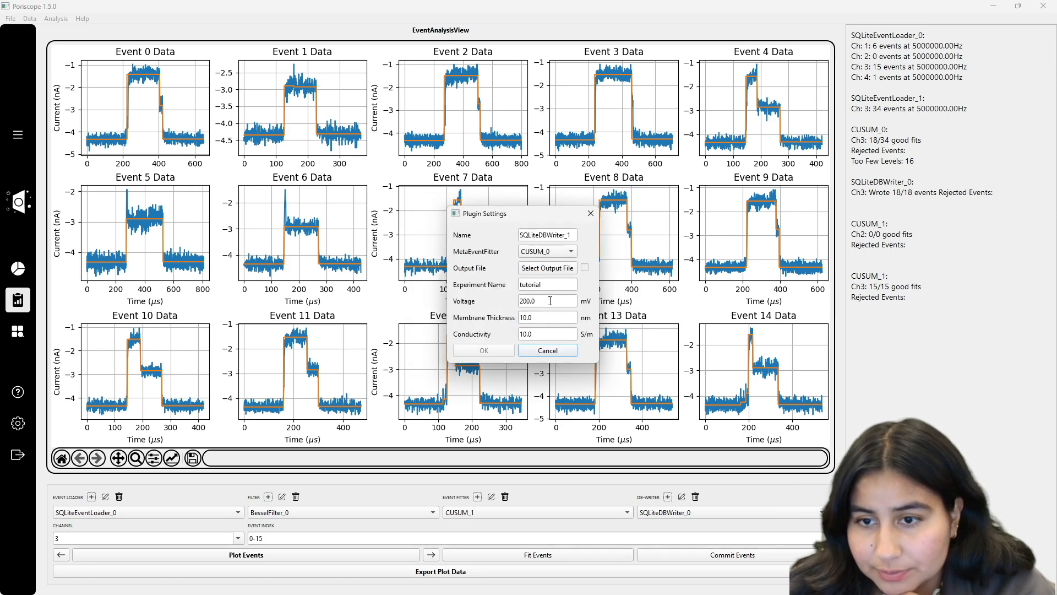
left_click(545, 251)
left_click(534, 267)
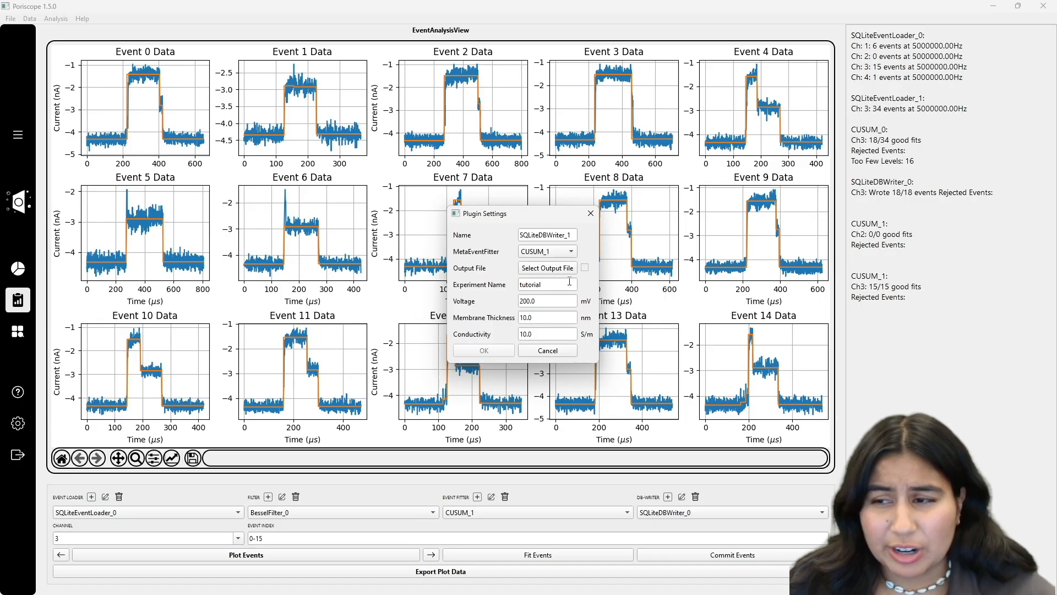
left_click(532, 268)
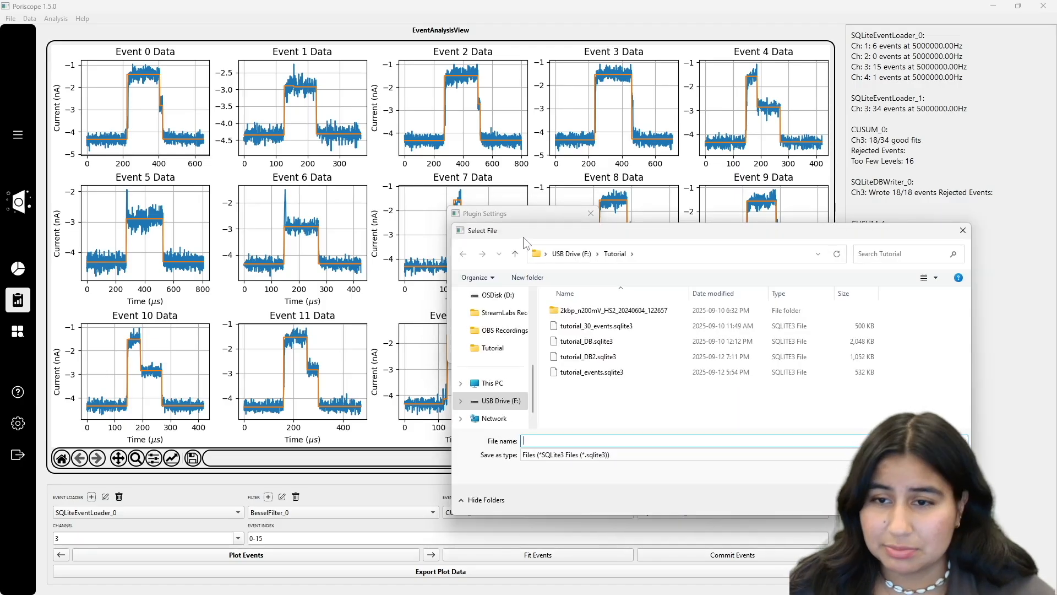
left_click_drag(528, 202, 462, 195)
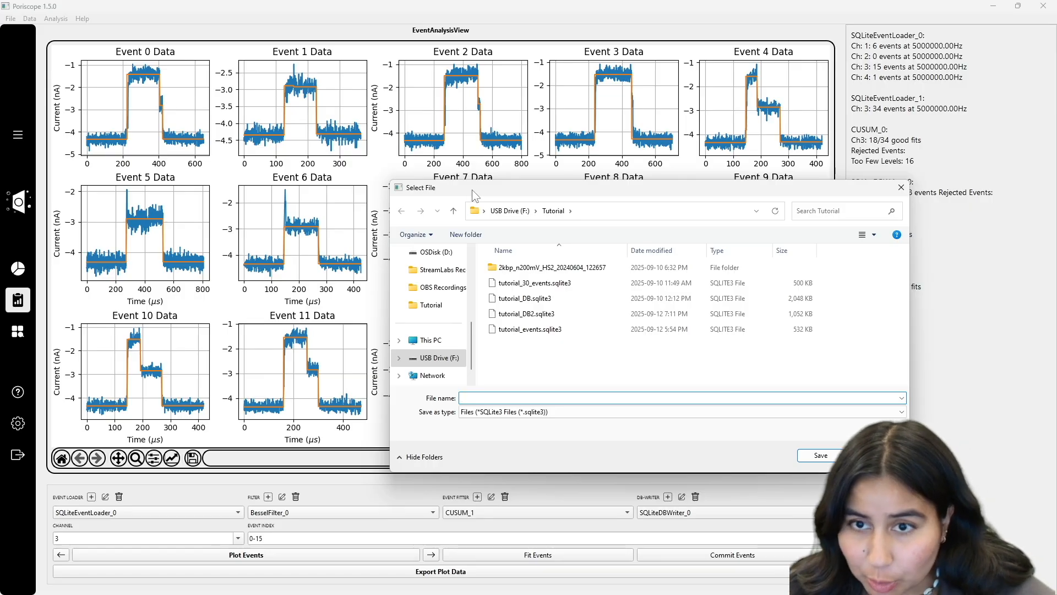
left_click_drag(471, 190, 459, 187)
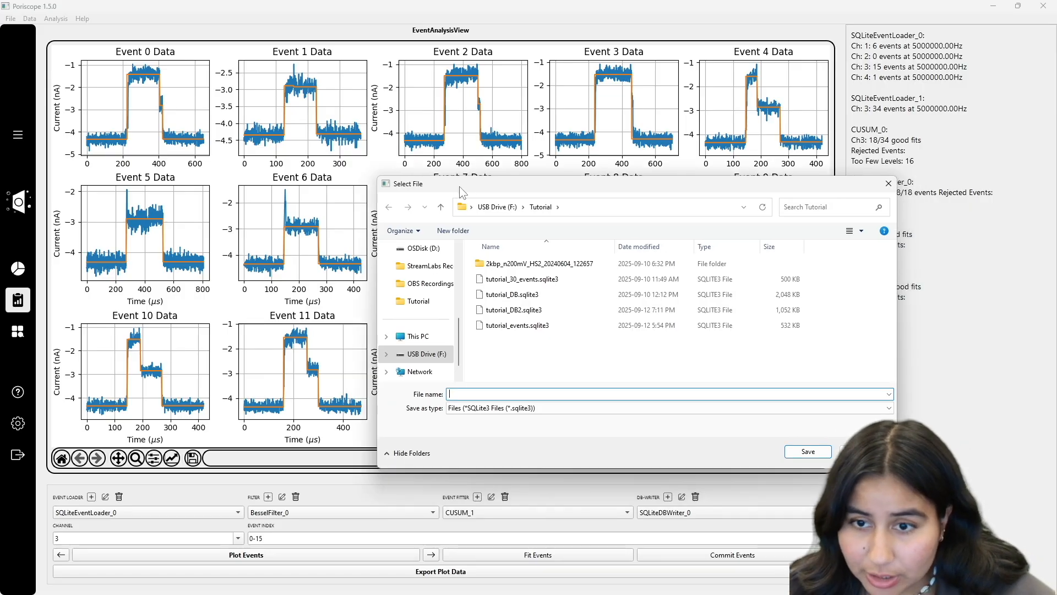
left_click(553, 311)
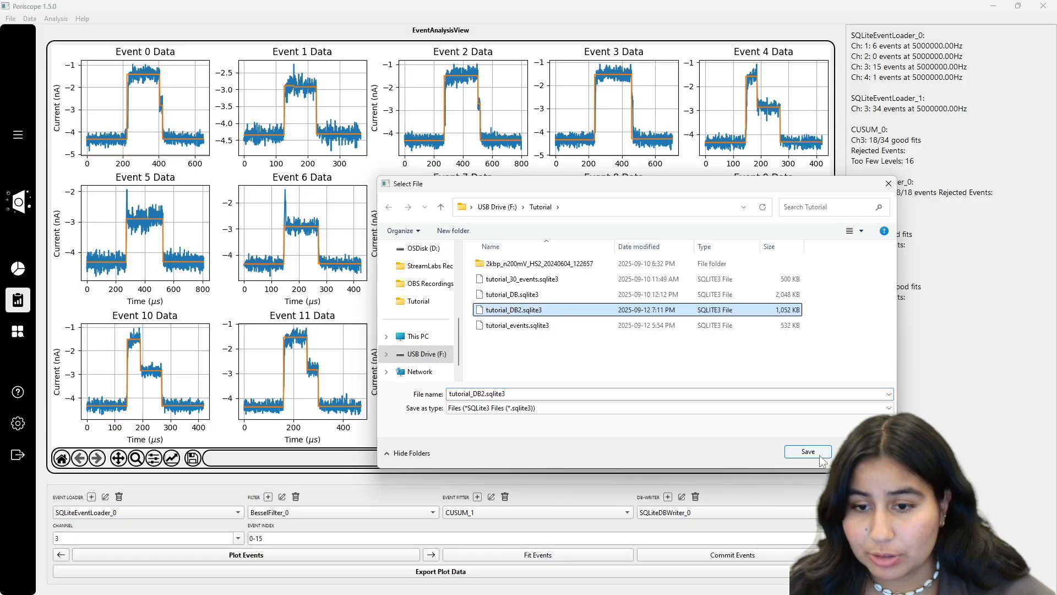
left_click(808, 452)
Step: Rename the writer's experiment to 'tutorial2' and confirm its settings
left_click(554, 284)
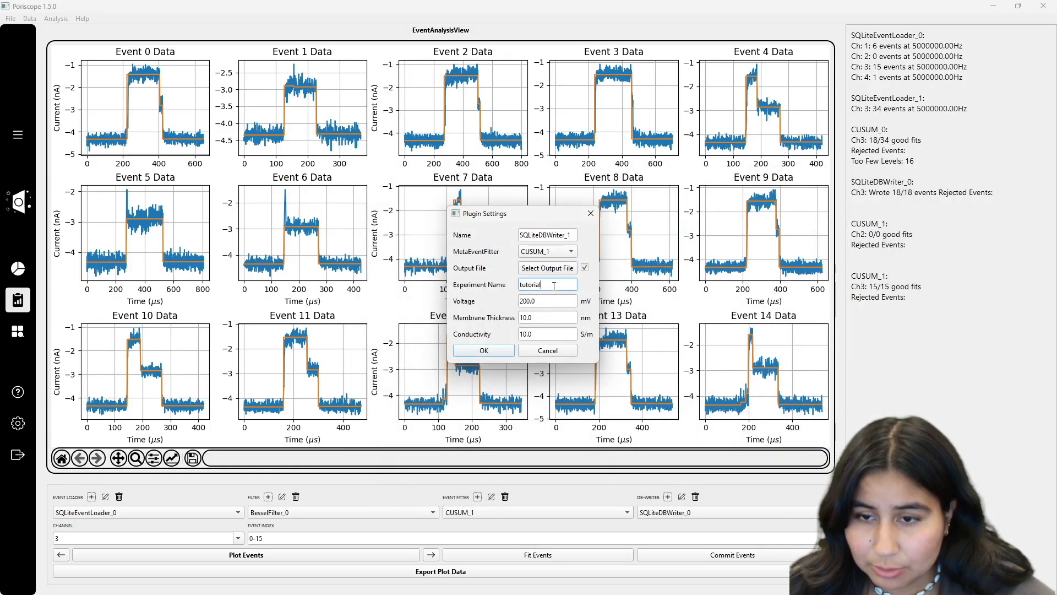
double_click(554, 284)
key("BackSpace")
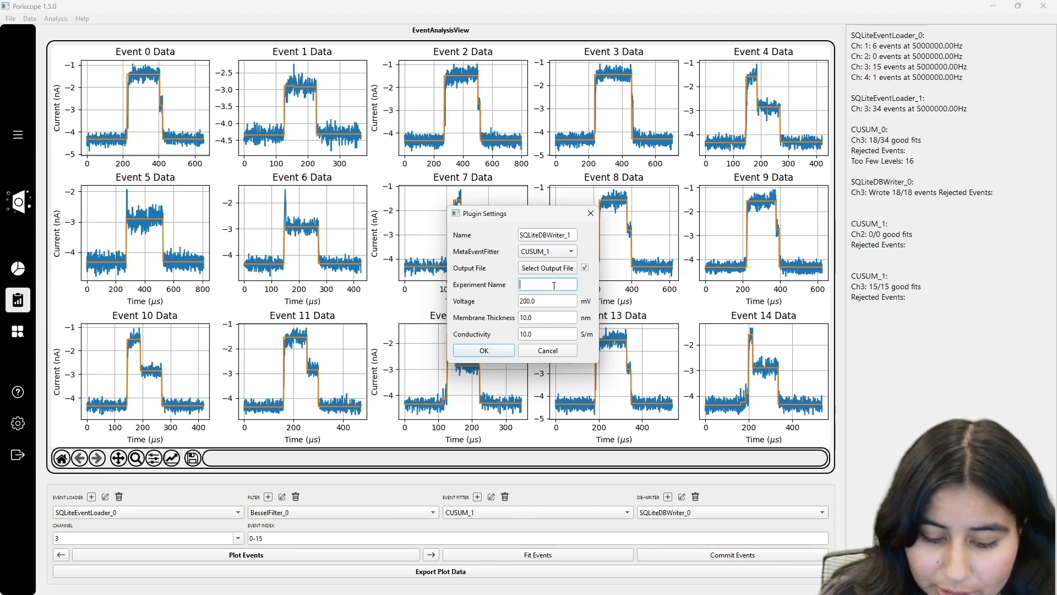
type("TURO")
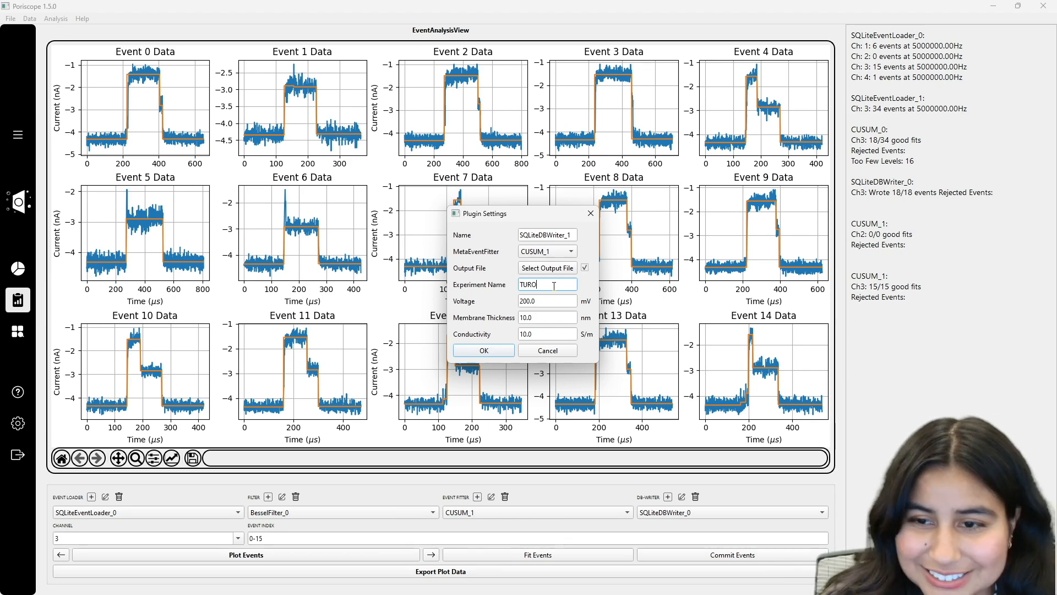
key("BackSpace")
key("BackSpace")
type("tuto")
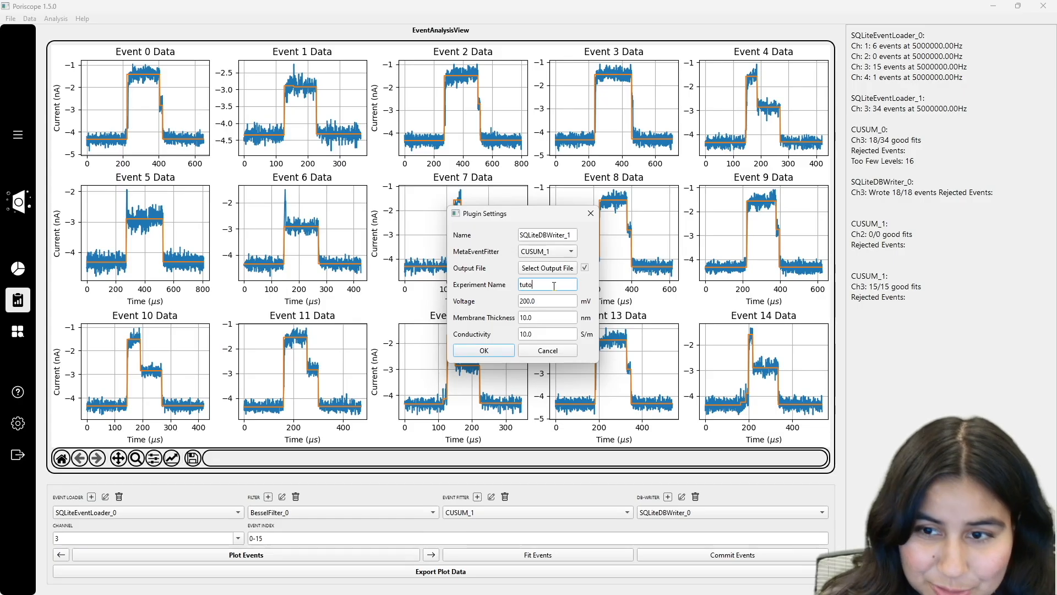
type("rial1")
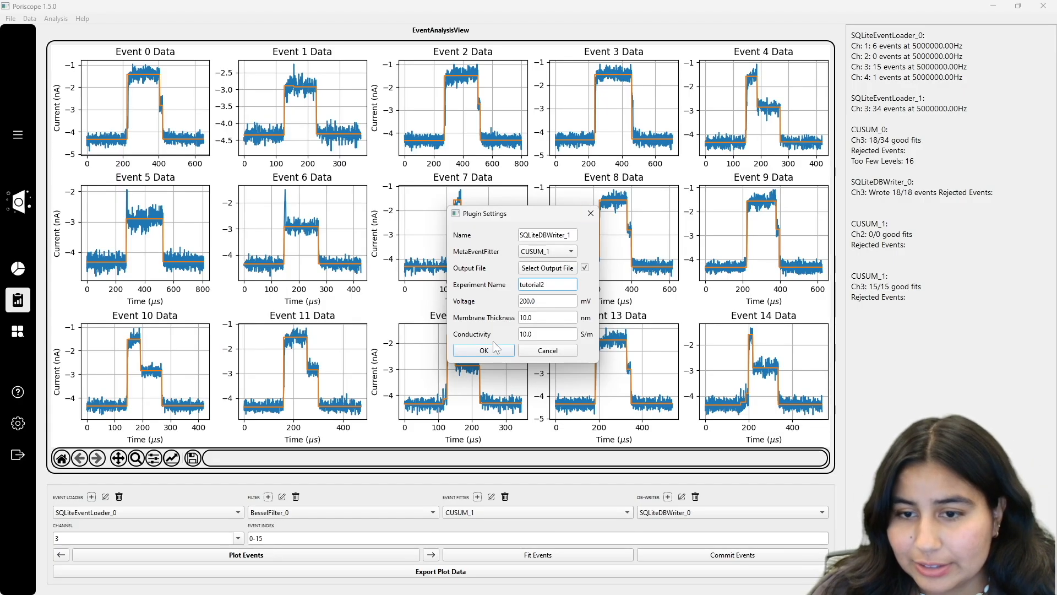
left_click(495, 350)
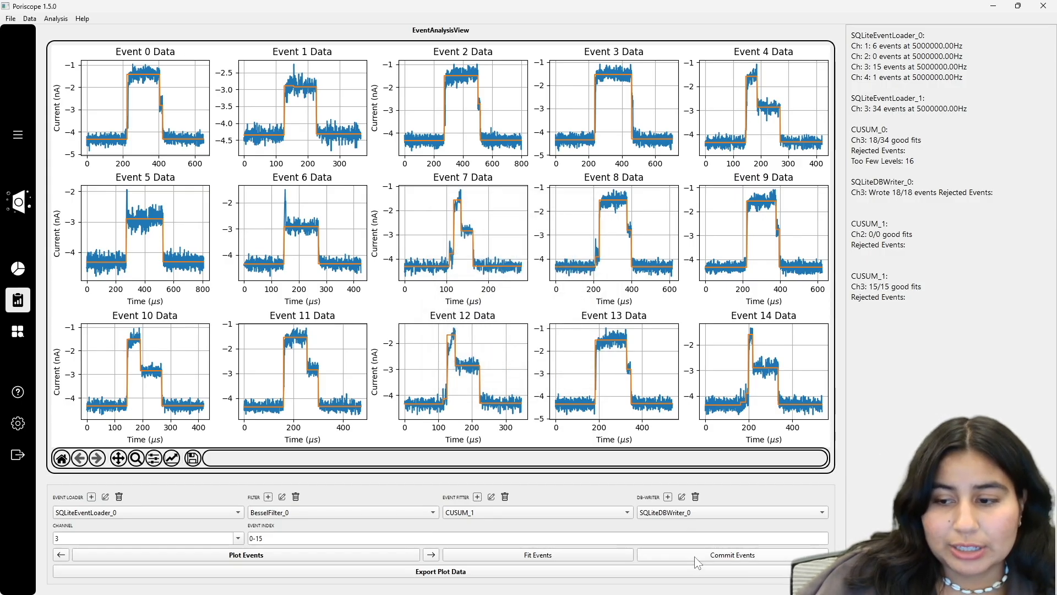
Step: Select SQLiteDBWriter_1 and commit channel 3's 15 fitted events with it
left_click(670, 513)
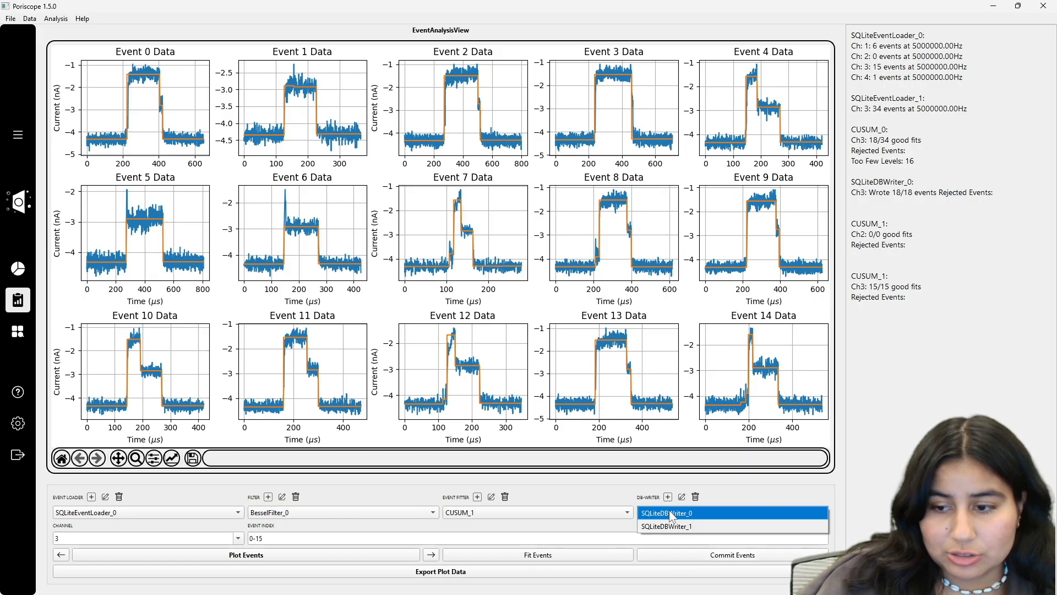
left_click(672, 527)
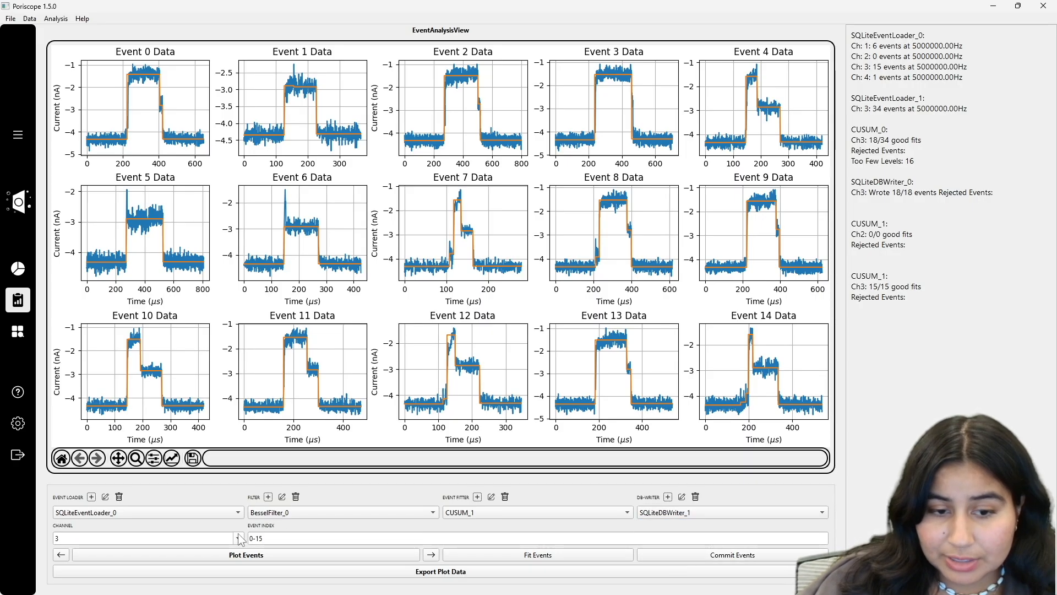
left_click(240, 539)
left_click(659, 524)
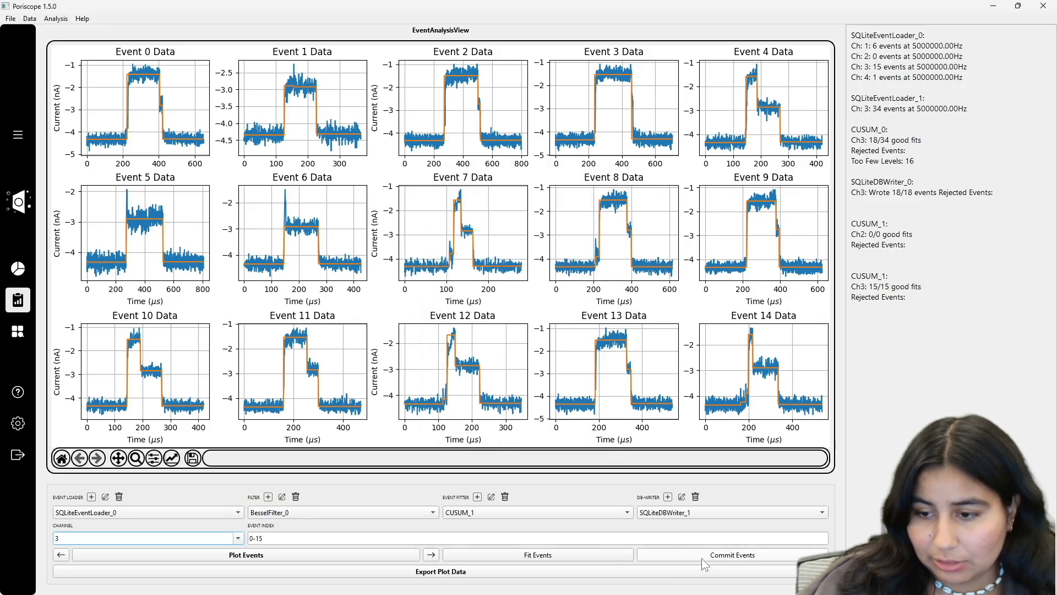
left_click(698, 553)
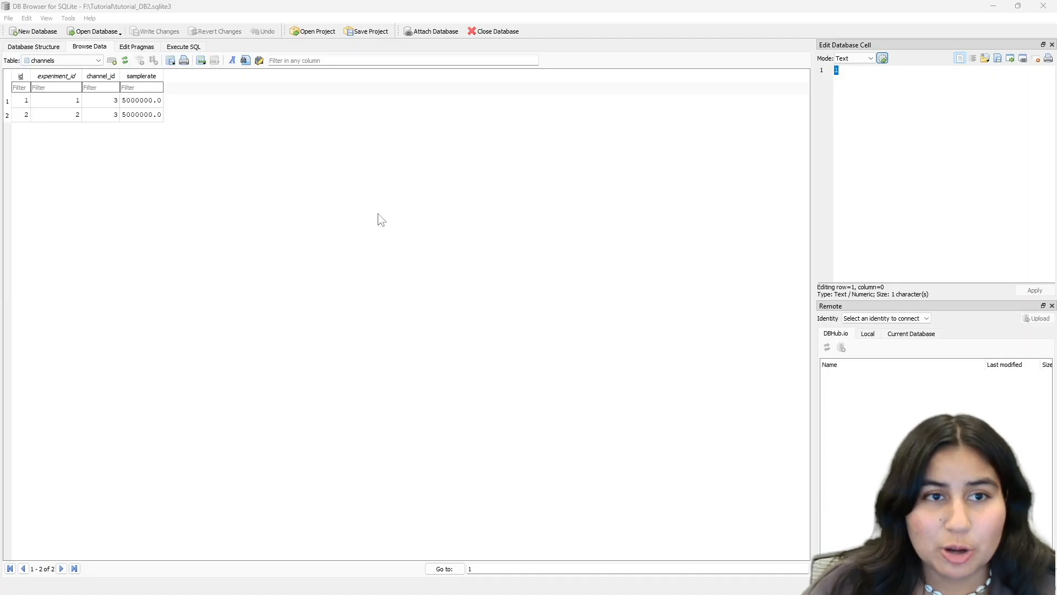
Step: Display the experiments table and inspect the tutorial and tutorial2 rows (voltage 200.0, thickness 10.0, conductivity 10.0)
left_click(63, 60)
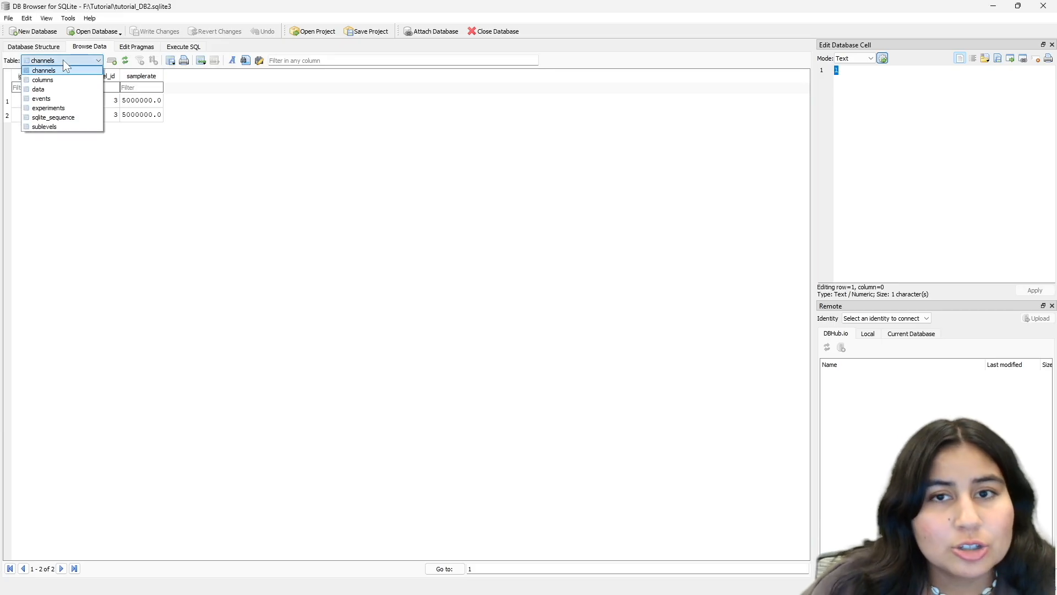
left_click(49, 108)
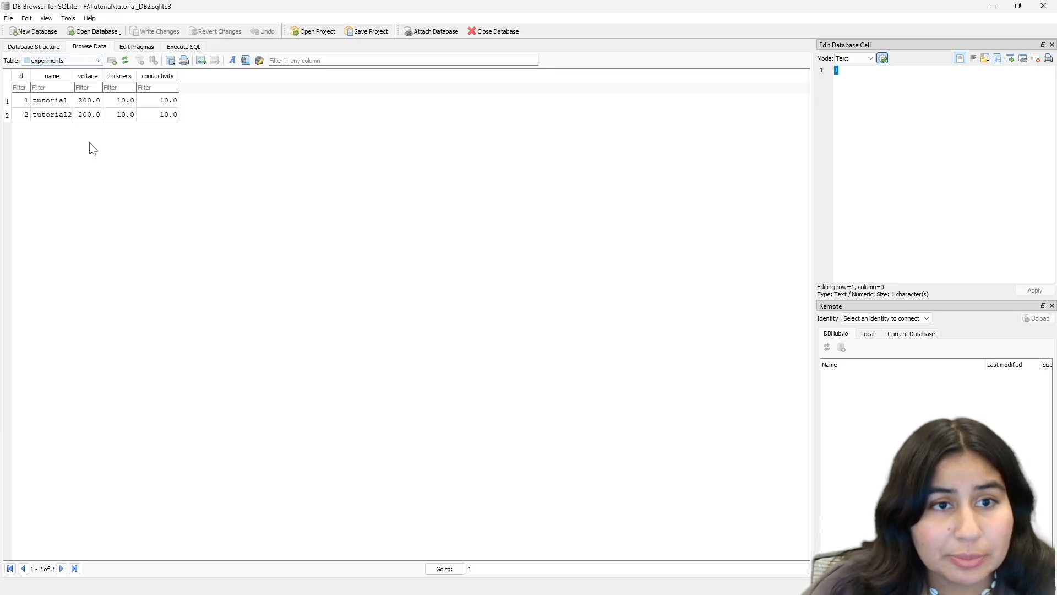
left_click(63, 101)
left_click(65, 116)
left_click(304, 185)
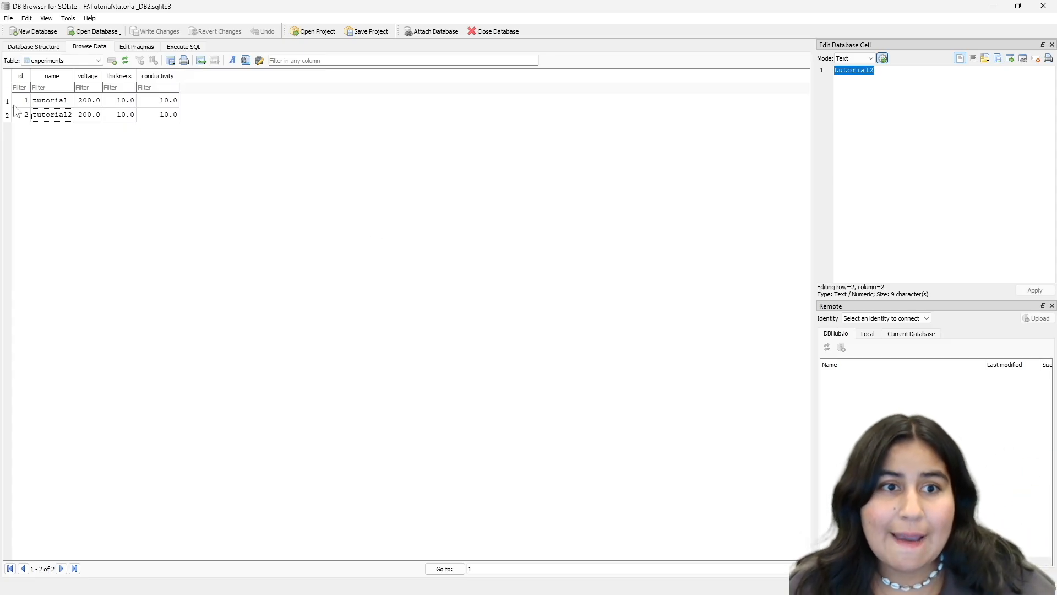
left_click(73, 100)
left_click(65, 113)
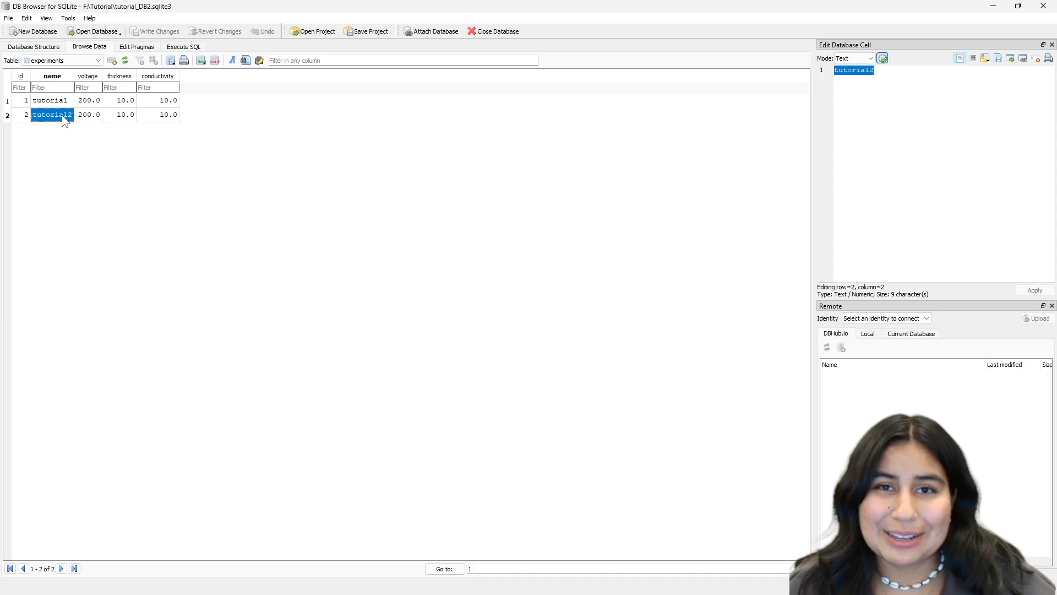